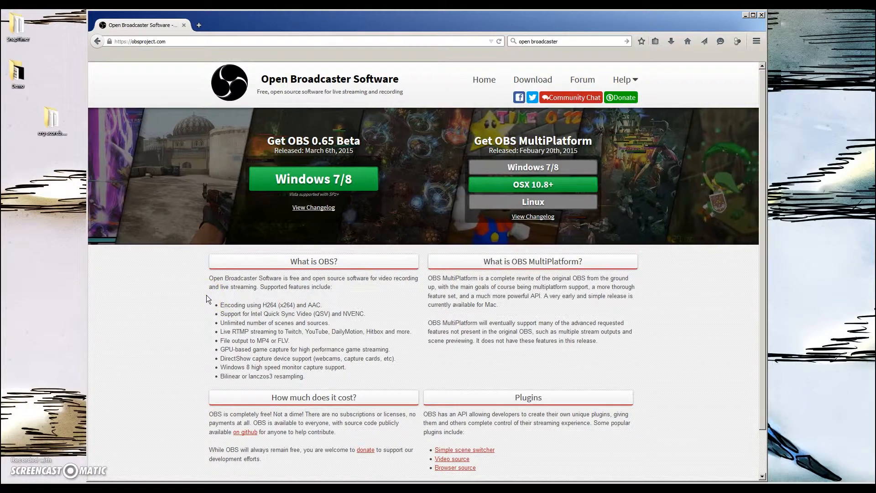
Switch to XSplit Broadcaster and inspect the available view resolution options
click(745, 15)
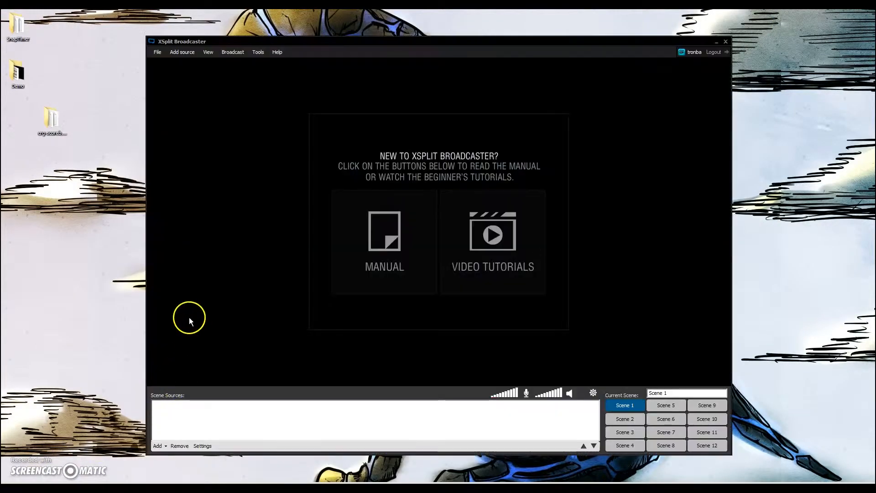
click(216, 145)
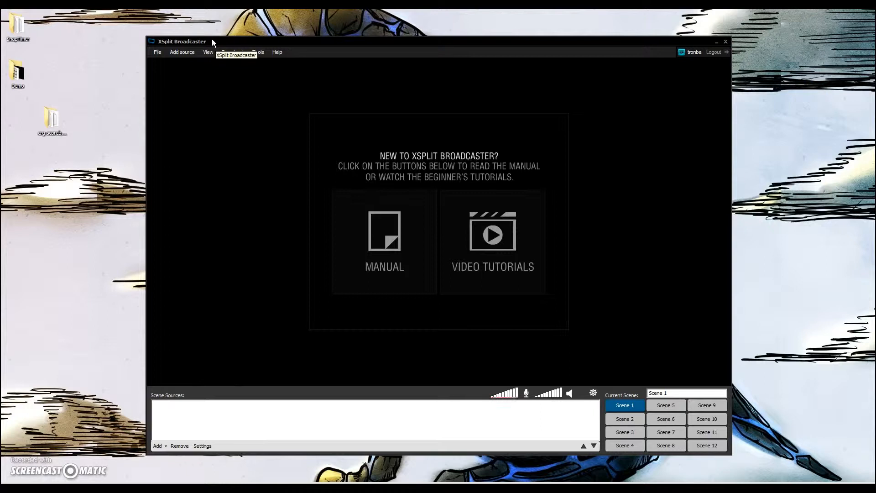
click(166, 50)
click(208, 51)
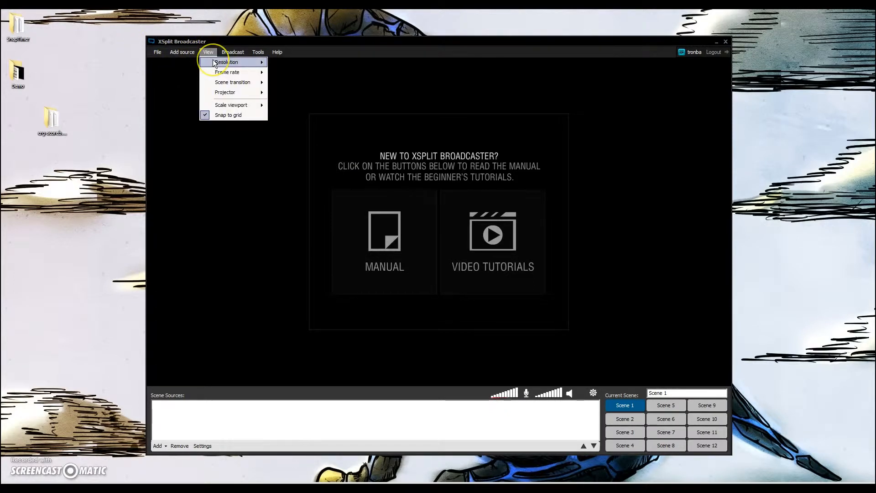
mouse_move(214, 63)
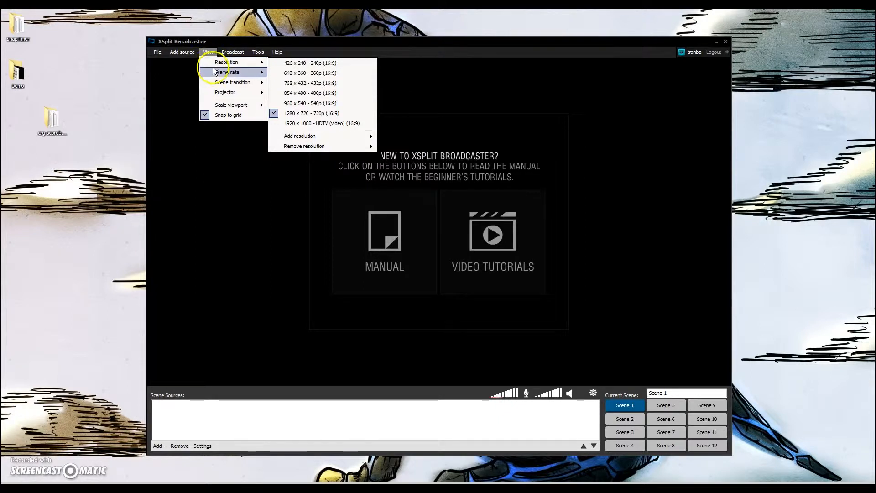
click(298, 35)
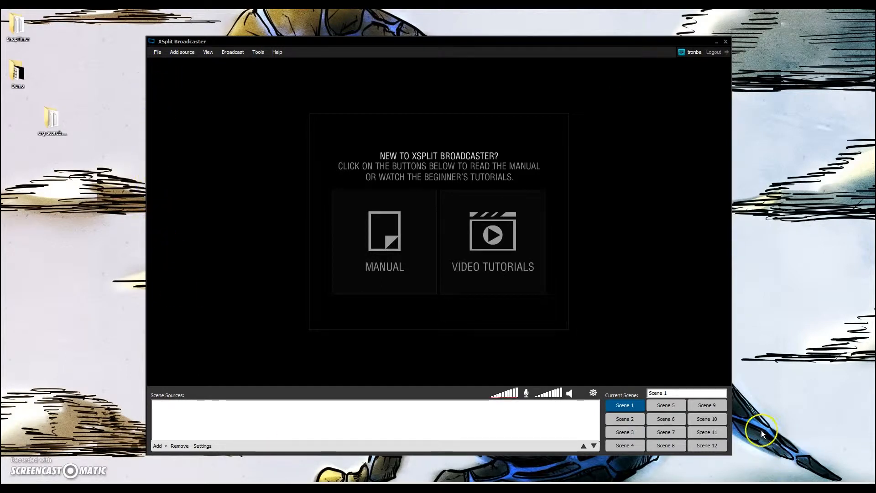
Rename the first scene as "Plain video"
mouse_move(728, 401)
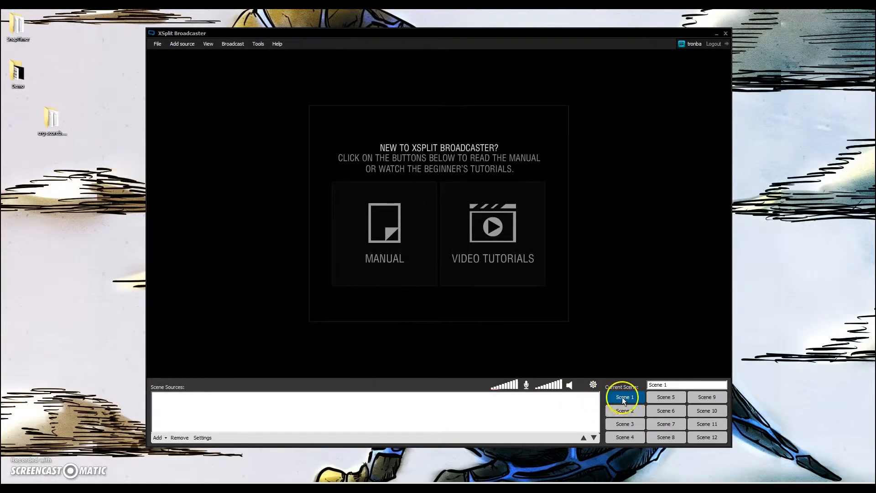
drag(674, 384, 641, 381)
text(Plain video)
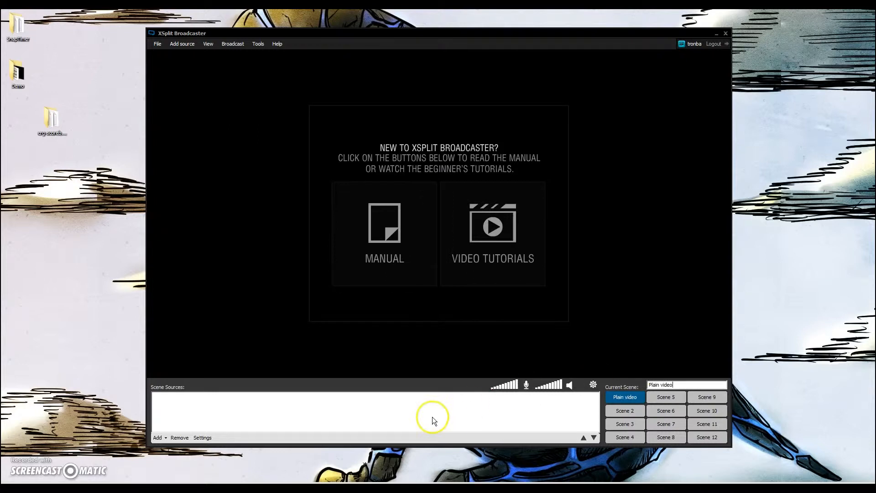
Add the AVerMedia C835 Capture device as a webcam source to the scene
click(165, 439)
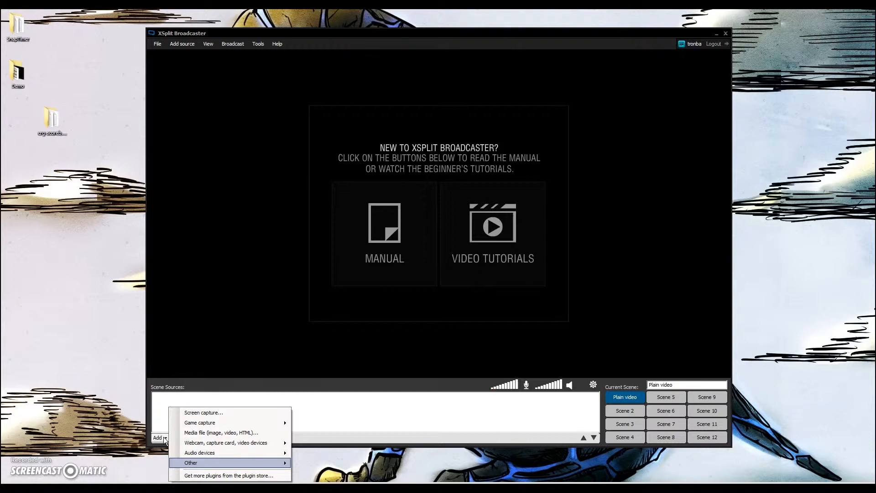
mouse_move(224, 444)
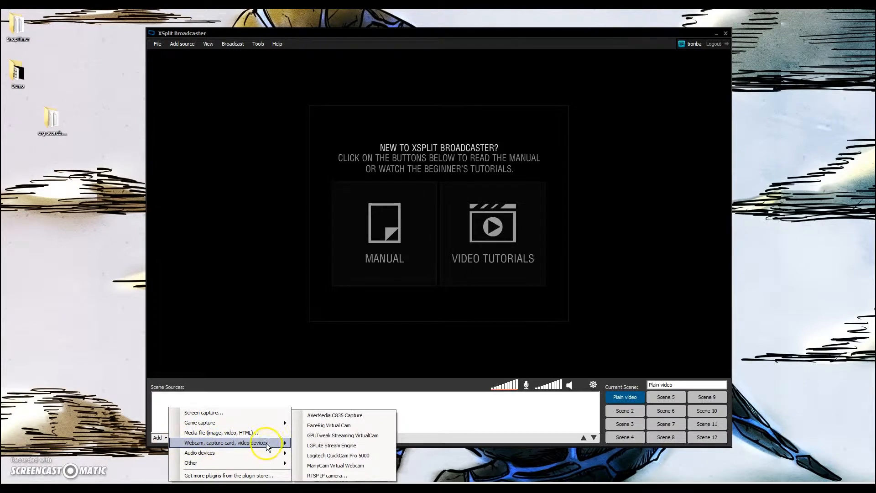
click(339, 416)
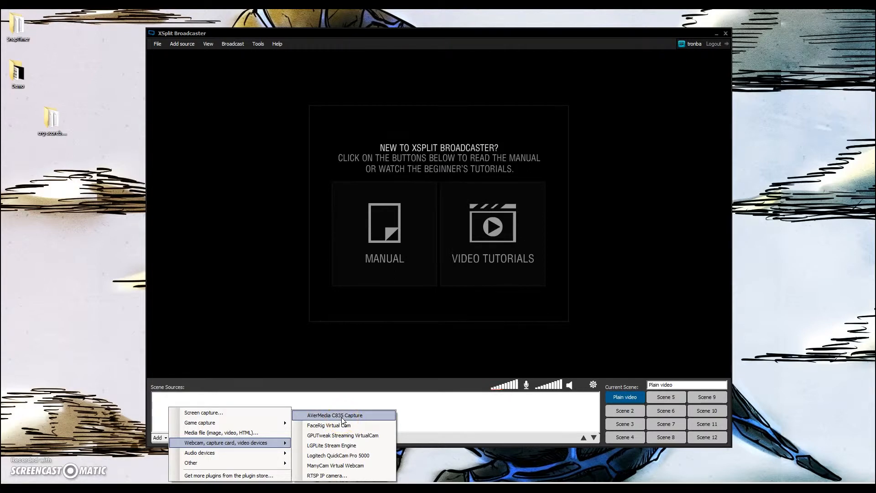
click(342, 417)
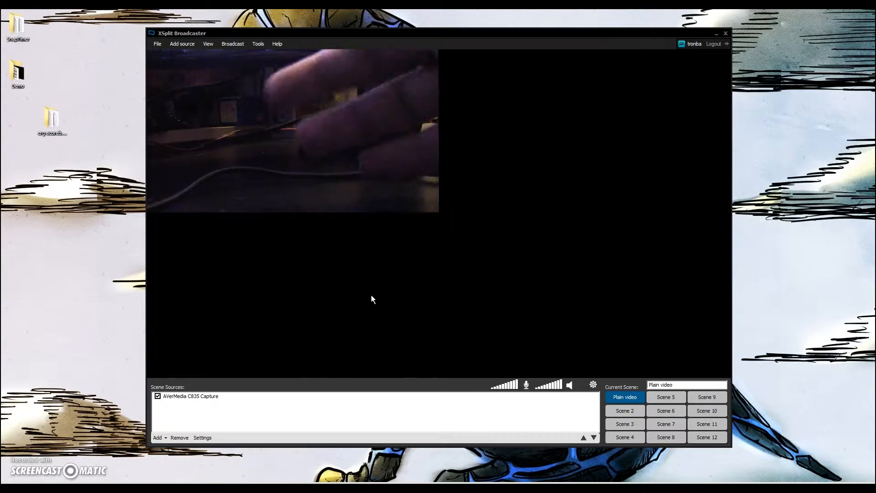
Resize the capture source so it fills the whole preview canvas
click(437, 207)
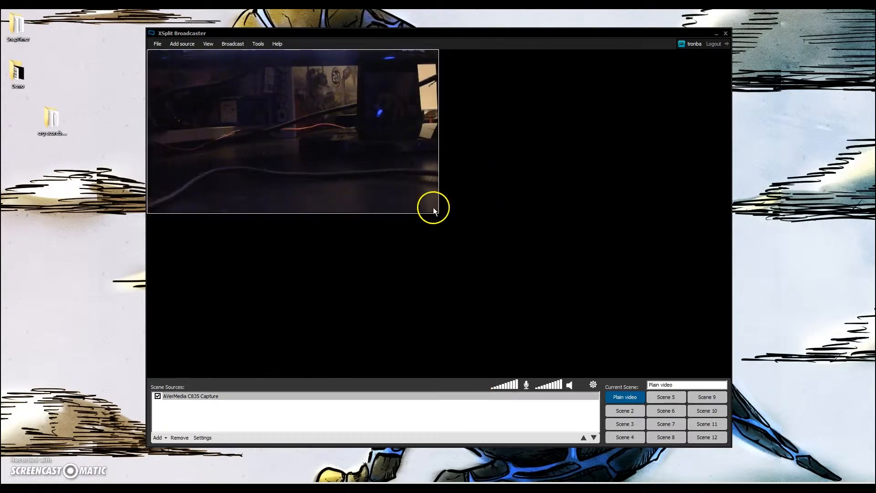
drag(438, 211, 730, 377)
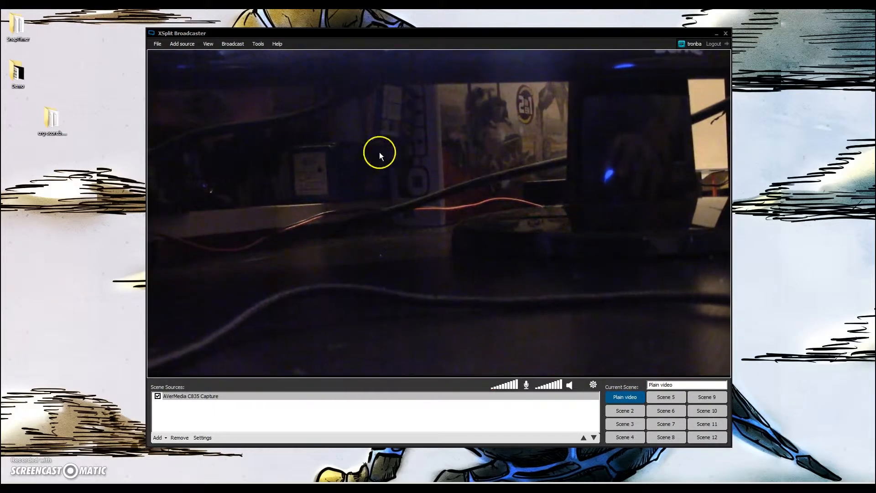
click(356, 417)
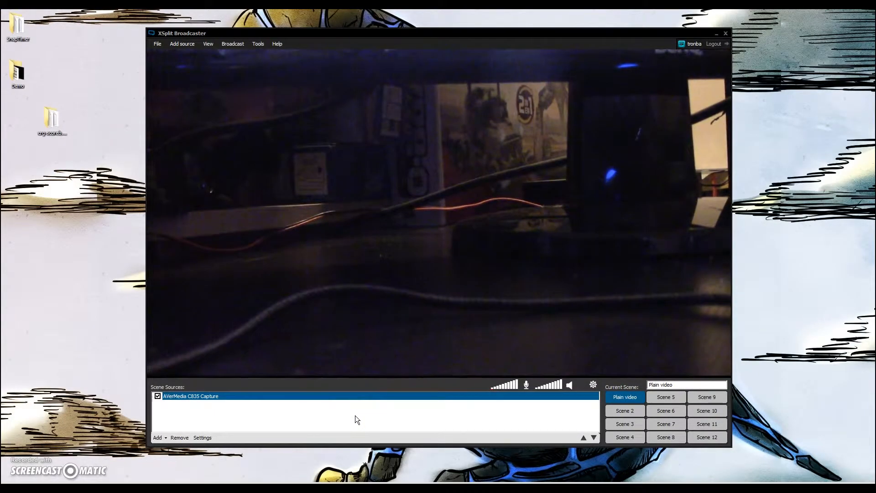
click(367, 341)
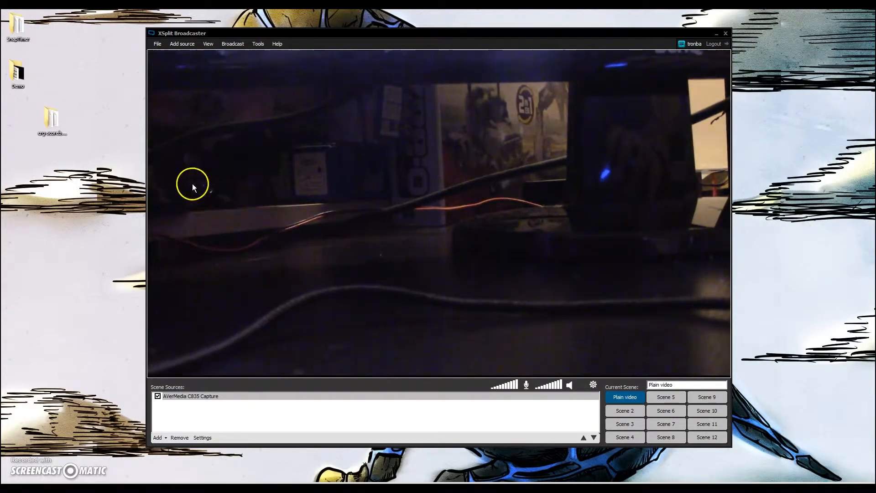
Review the YouTubeLive – Teststream – Sports channel properties and confirm them
click(228, 45)
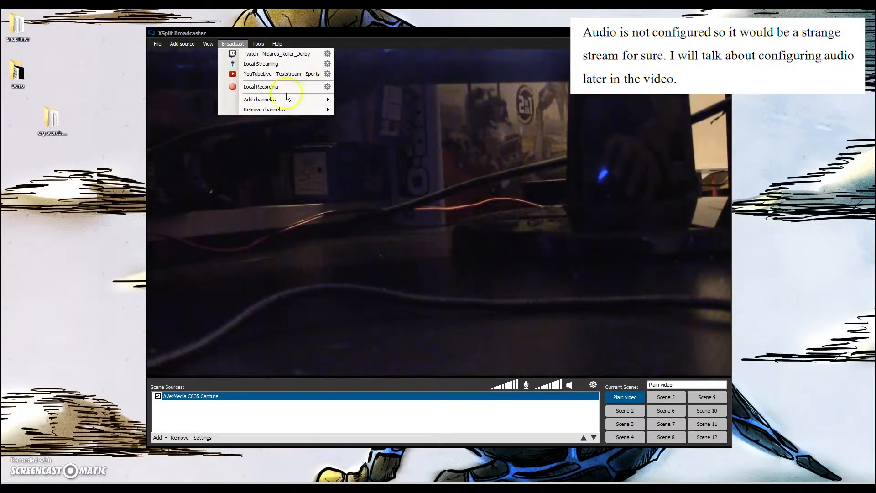
mouse_move(289, 99)
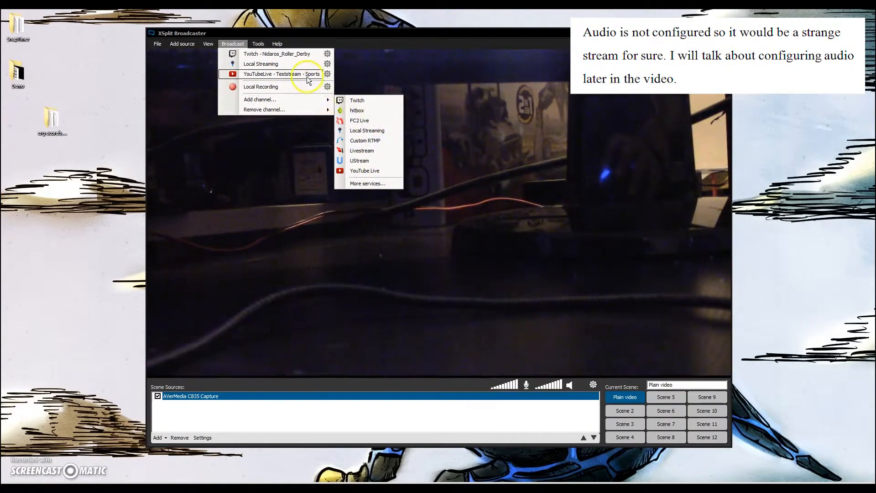
click(327, 75)
drag(372, 130, 367, 62)
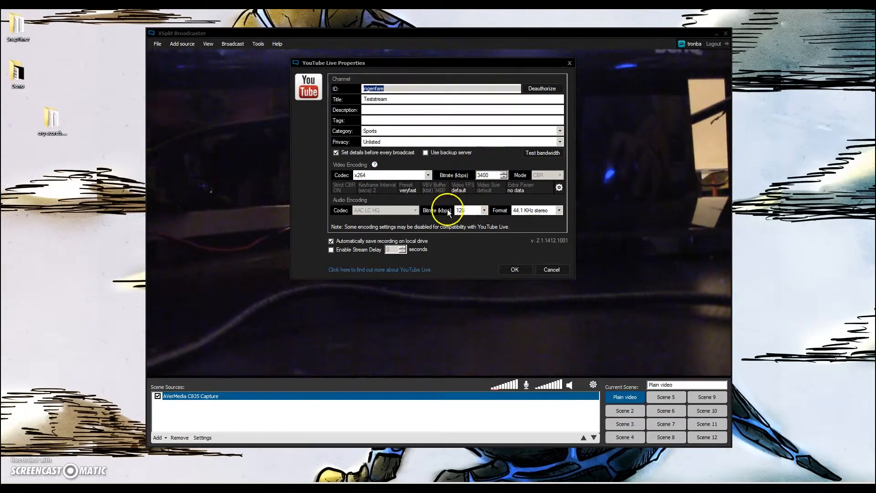
click(514, 270)
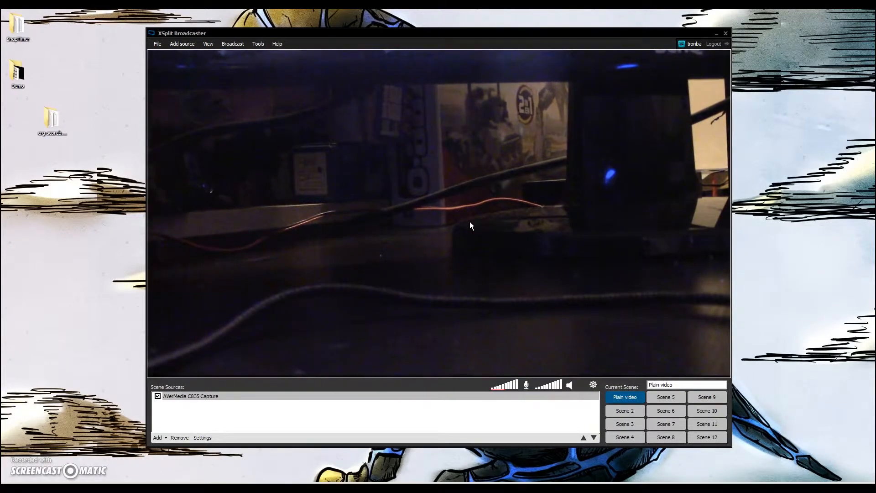
Open the crg-scoreboard_3.2.3 folder from the desktop
click(334, 208)
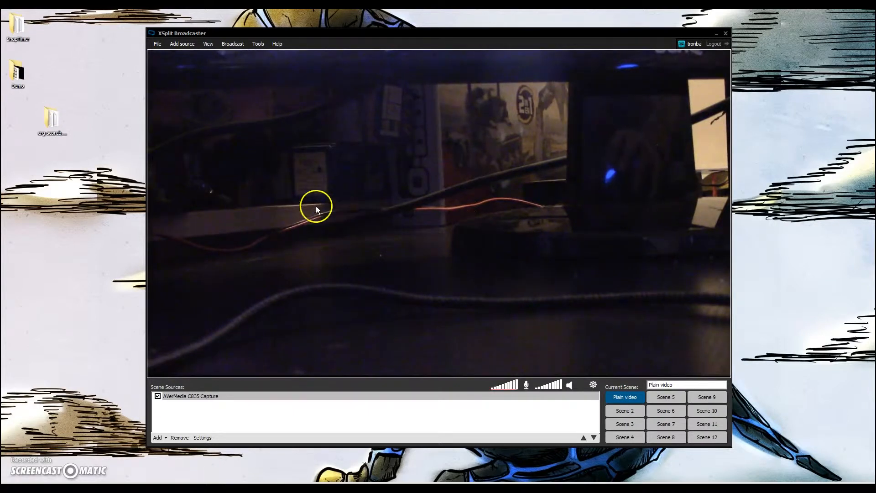
click(107, 247)
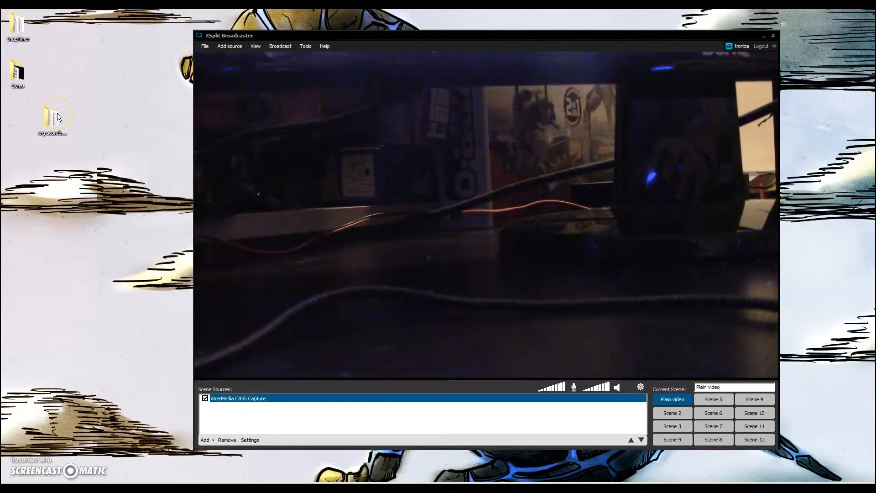
click(53, 118)
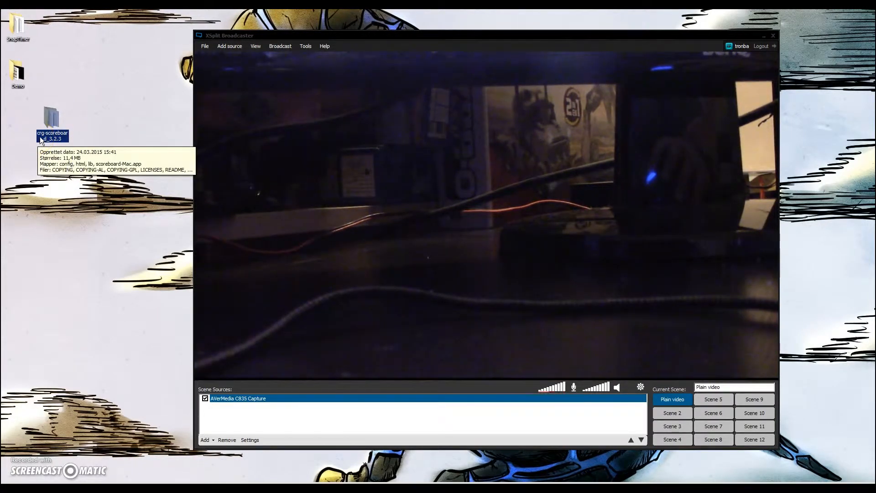
click(54, 121)
click(54, 121)
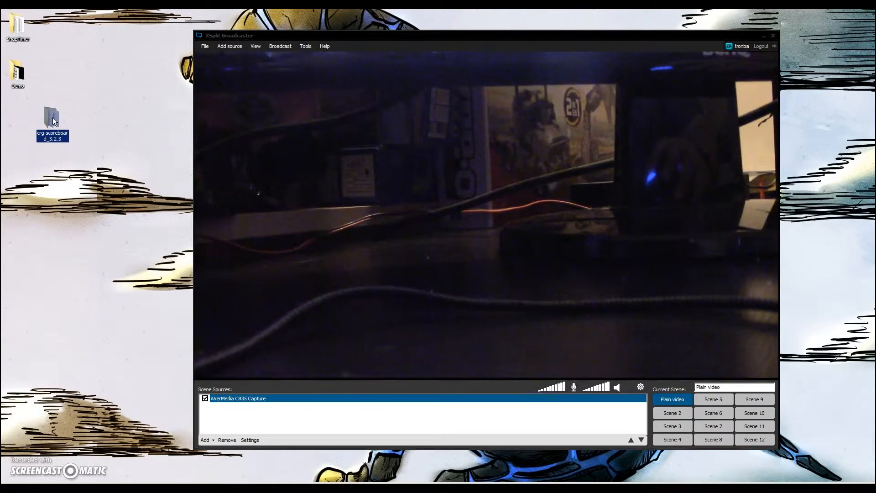
drag(295, 19, 217, 26)
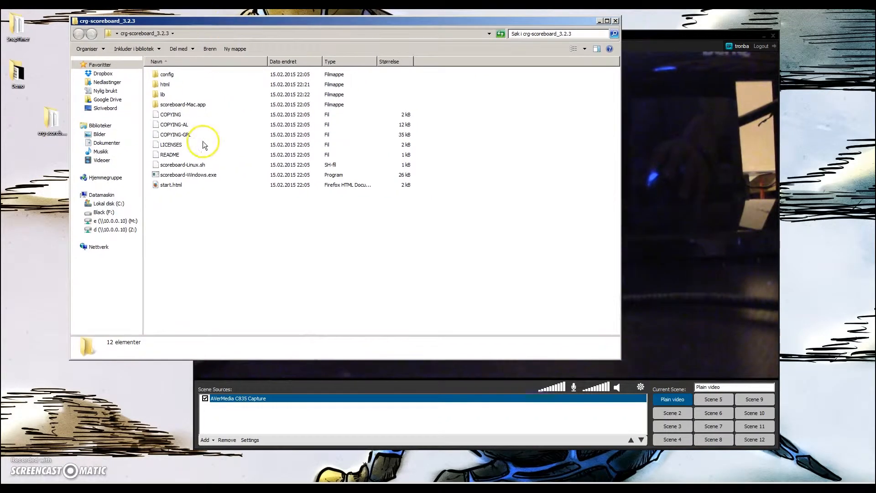
Run scoreboard-Windows.exe, accepting the security warning
double_click(201, 177)
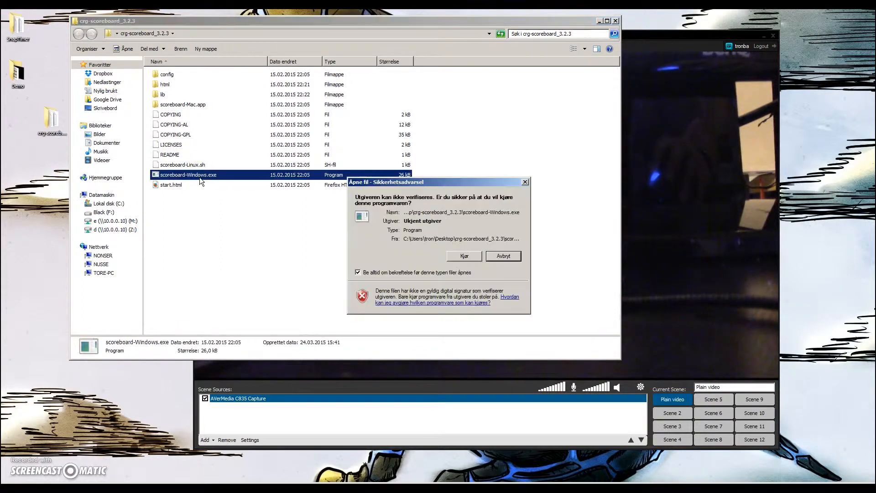
click(466, 256)
drag(384, 112, 128, 192)
click(292, 28)
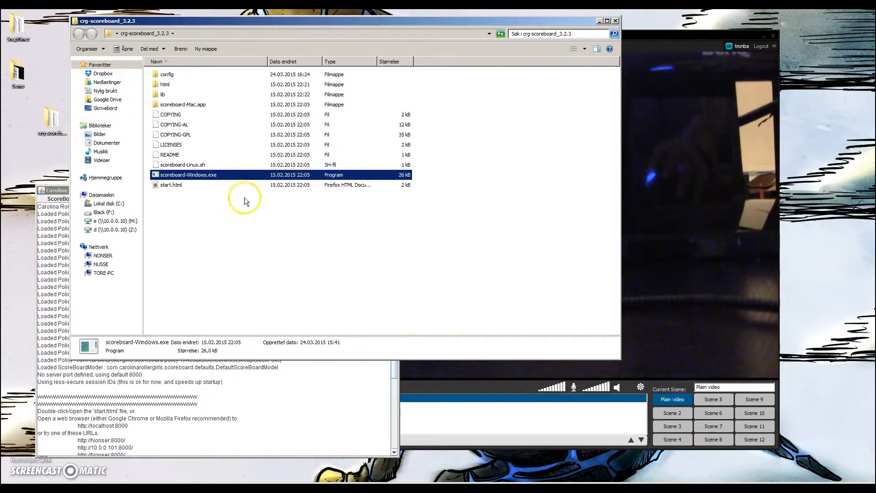
Open start.html in the browser and preview the Main Operator Control Panel page
double_click(167, 185)
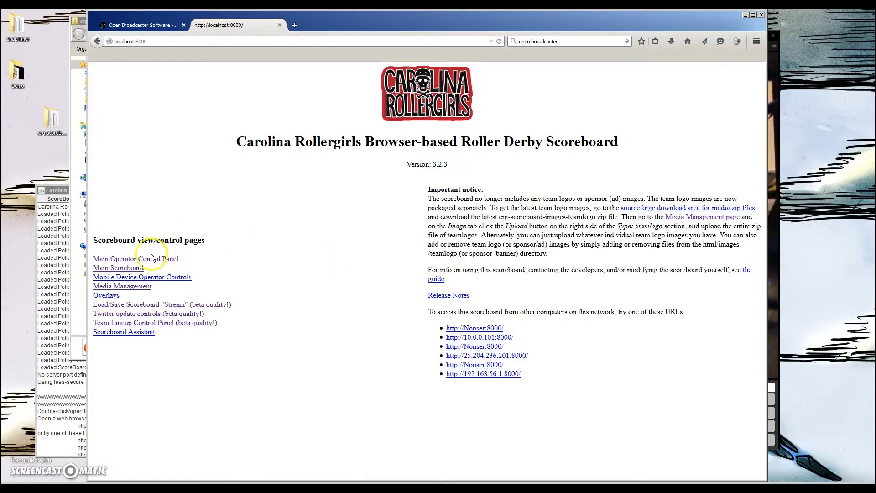
click(124, 260)
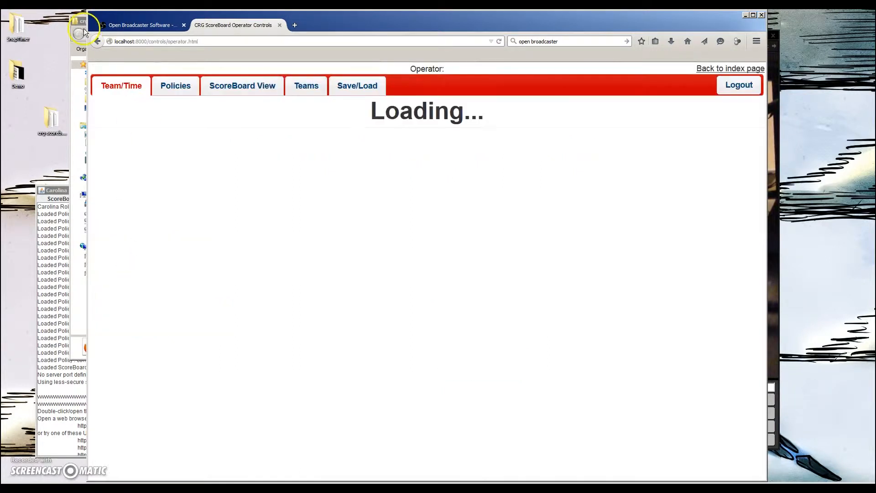
click(465, 297)
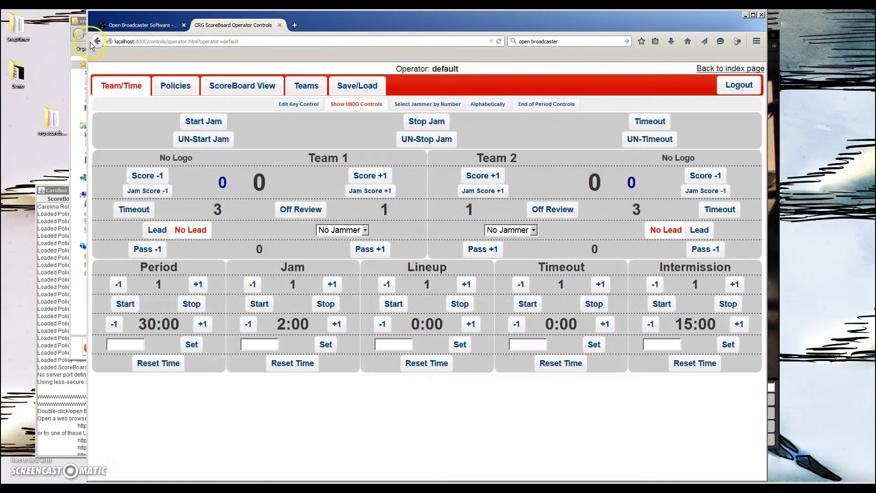
click(98, 41)
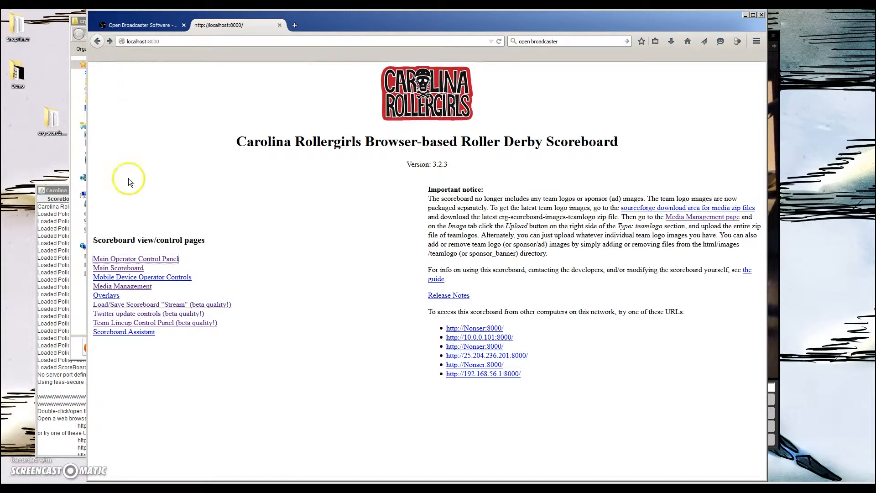
Preview the Main Scoreboard page and return to the scoreboard index
click(130, 269)
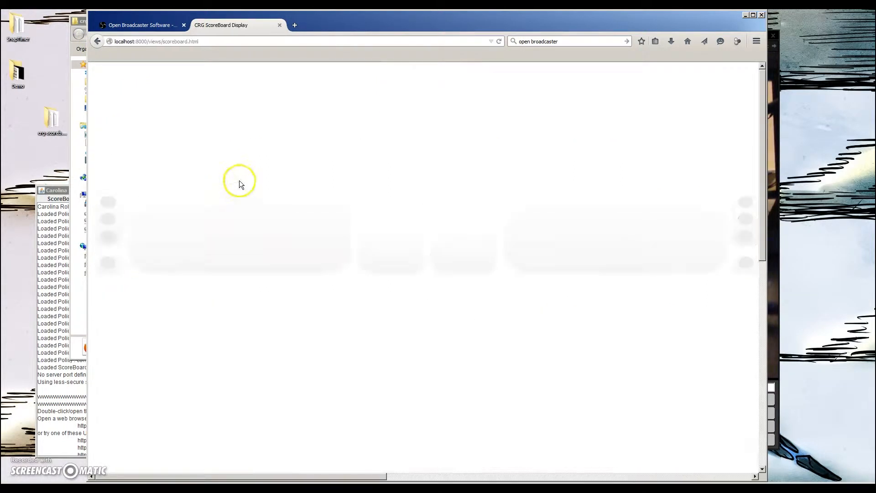
click(98, 41)
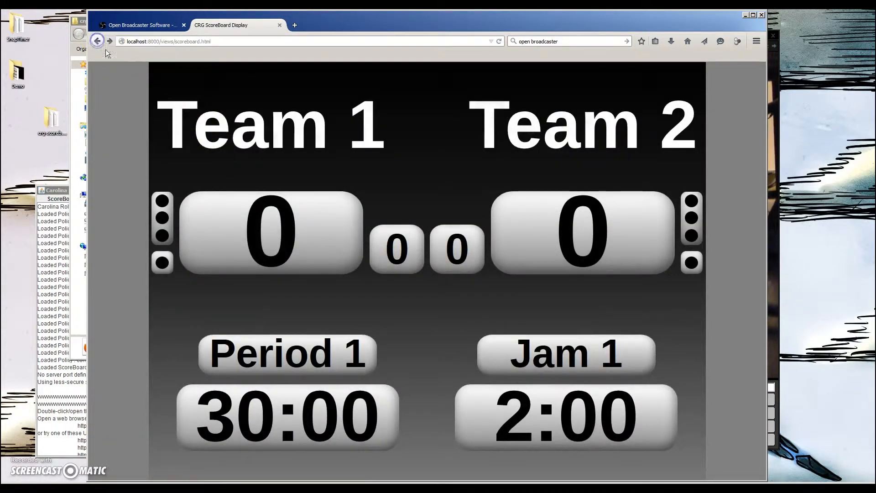
click(100, 42)
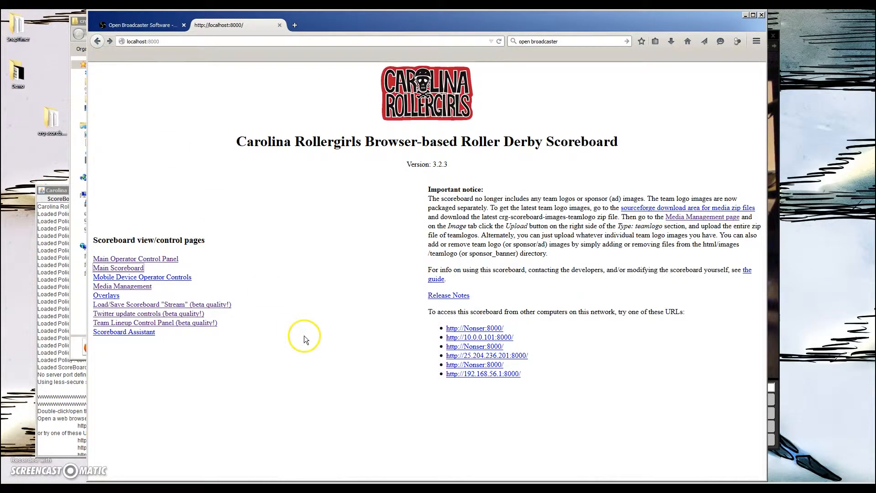
Open the Video Feed 16x9 Overlay Scoreboard from the Overlays list
click(107, 295)
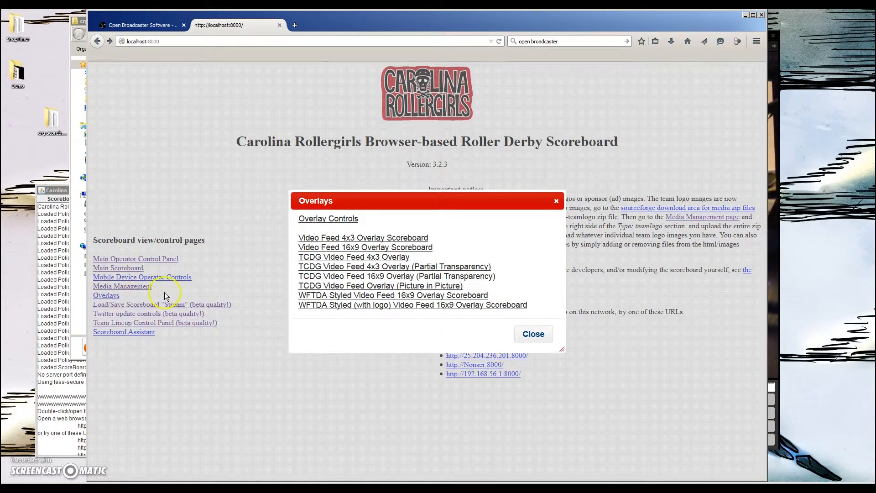
click(352, 241)
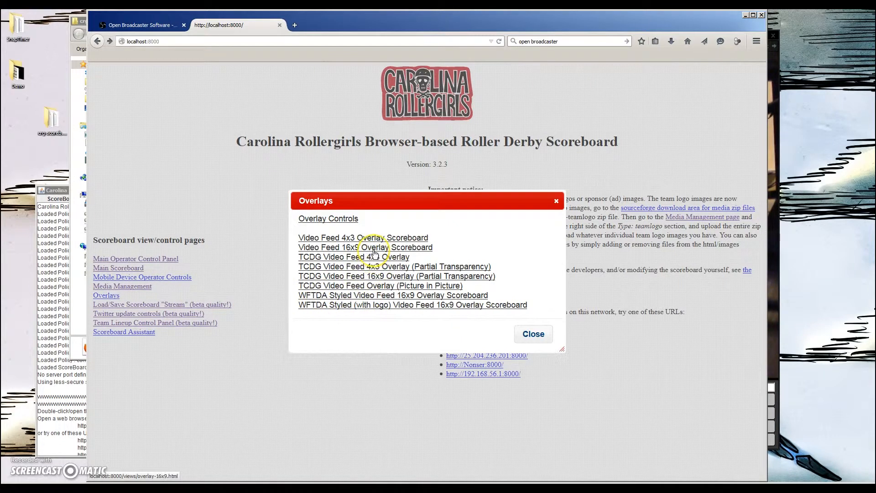
click(336, 249)
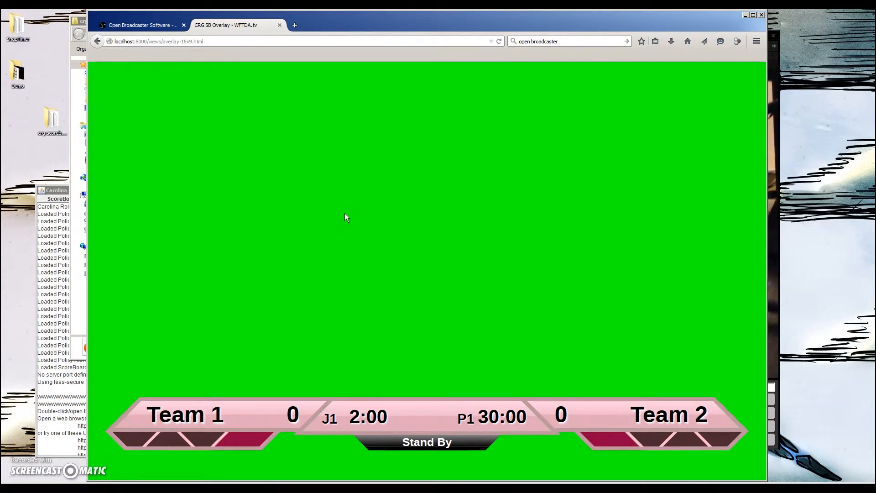
Close the overlay browser window and exit the running scoreboard program
click(279, 26)
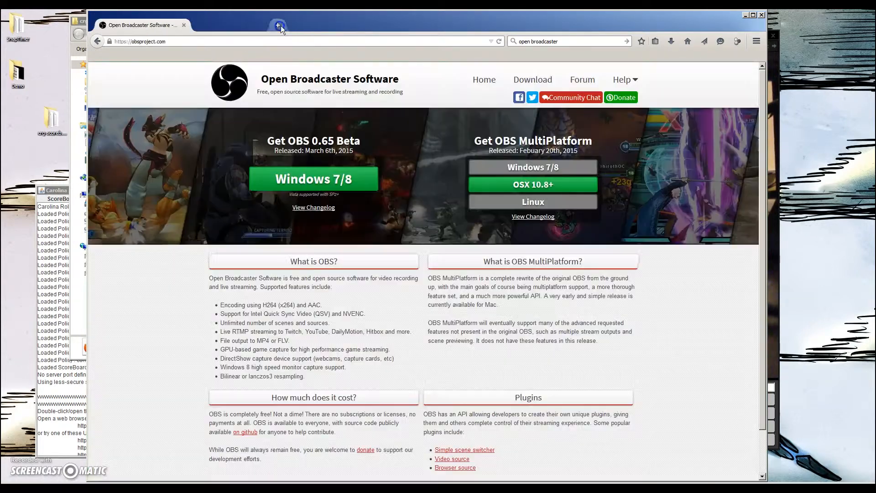
click(746, 17)
click(194, 237)
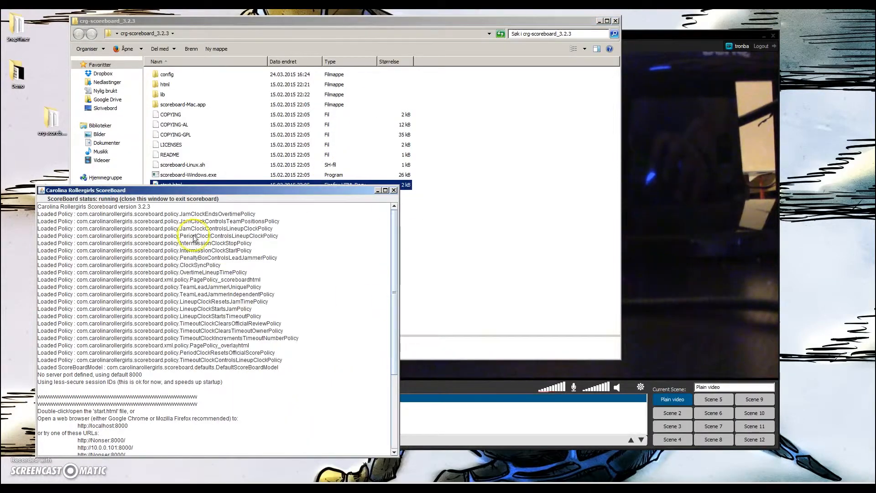
click(394, 191)
click(230, 196)
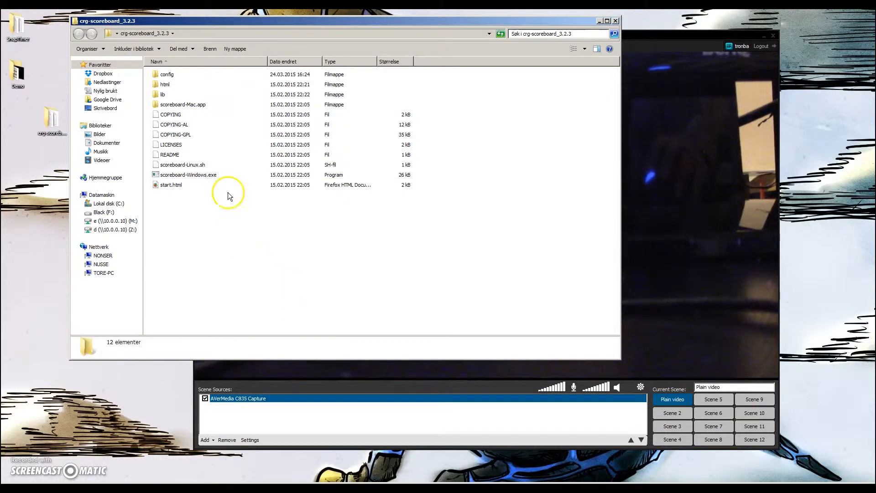
Open html/views/overlay-16x9.css in Notepad++, declining the plugin update prompts
mouse_move(166, 89)
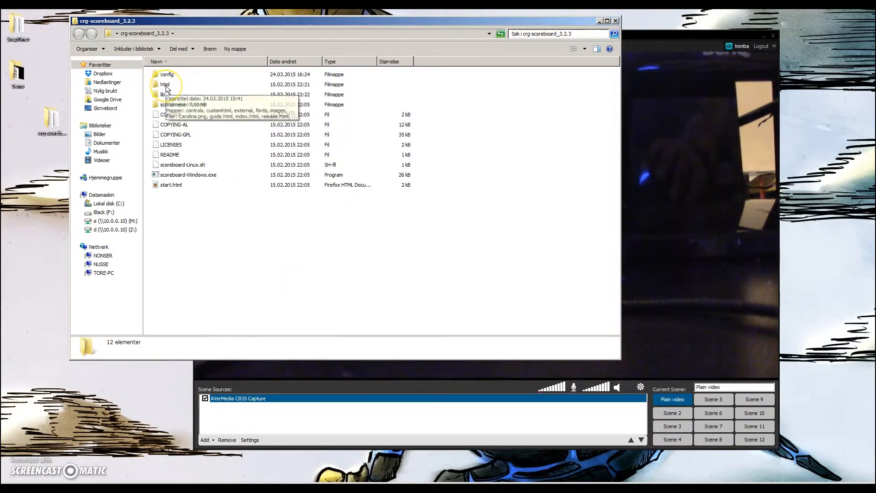
double_click(166, 85)
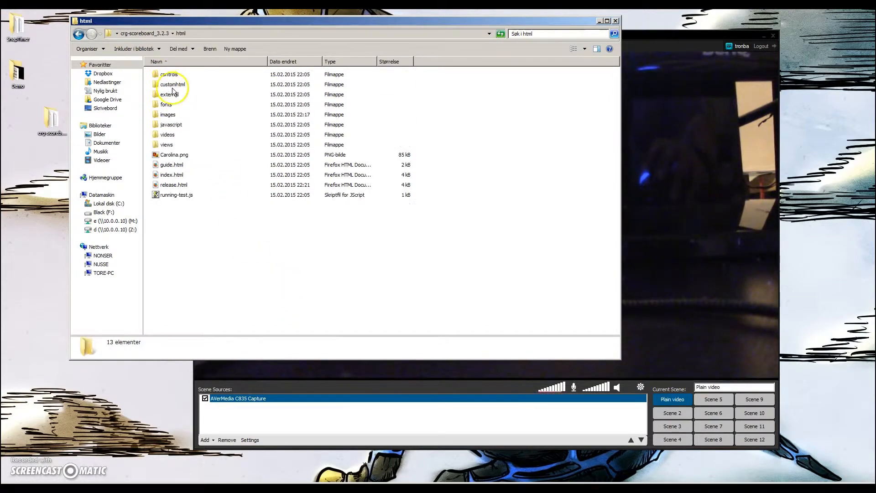
double_click(171, 148)
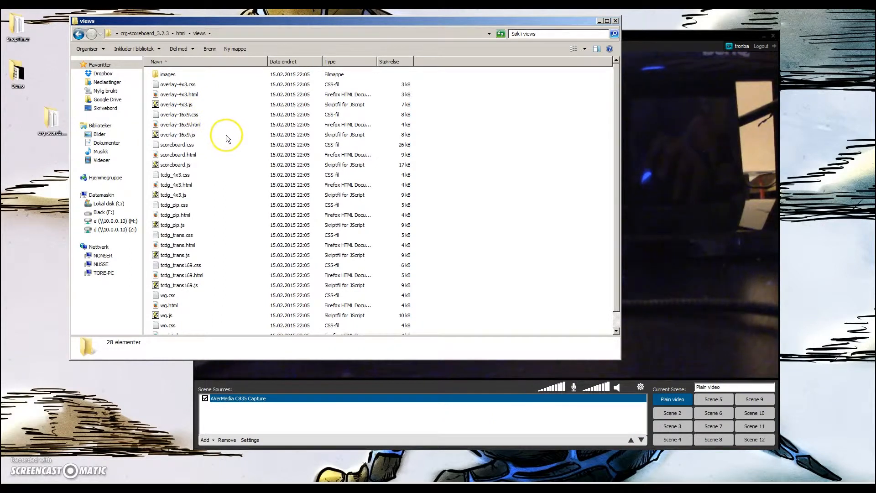
click(195, 117)
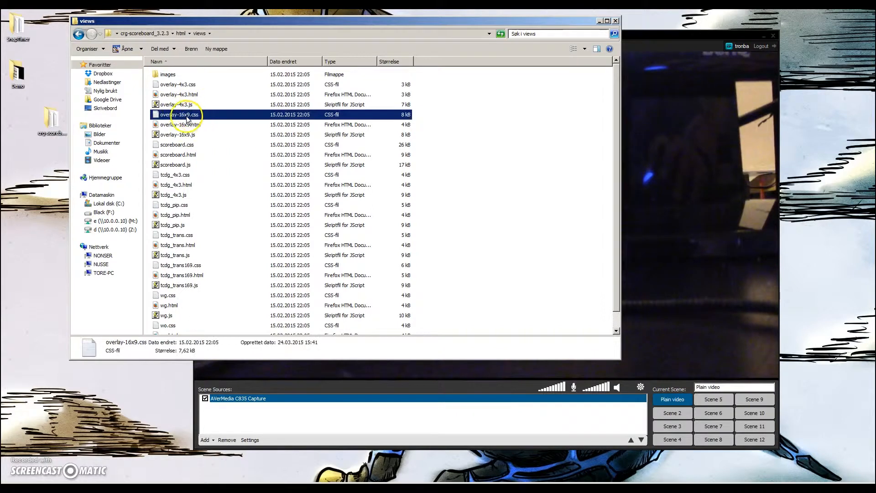
right_click(185, 116)
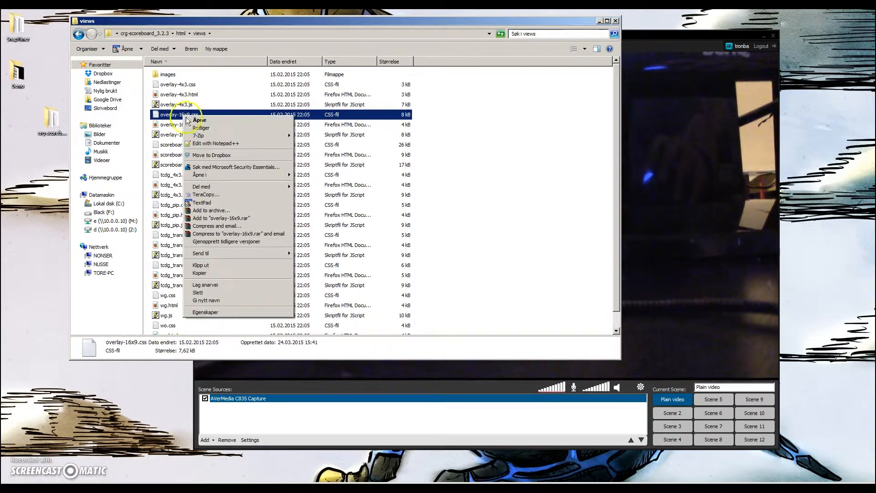
click(219, 143)
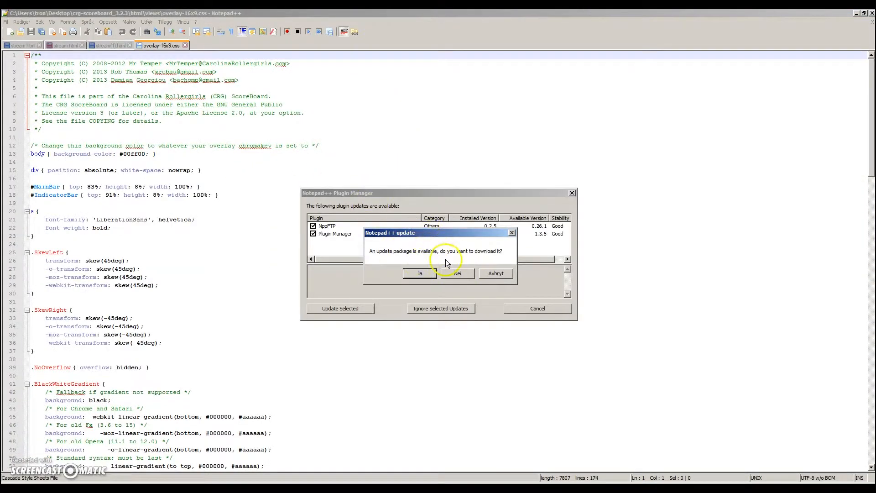
click(457, 275)
click(570, 192)
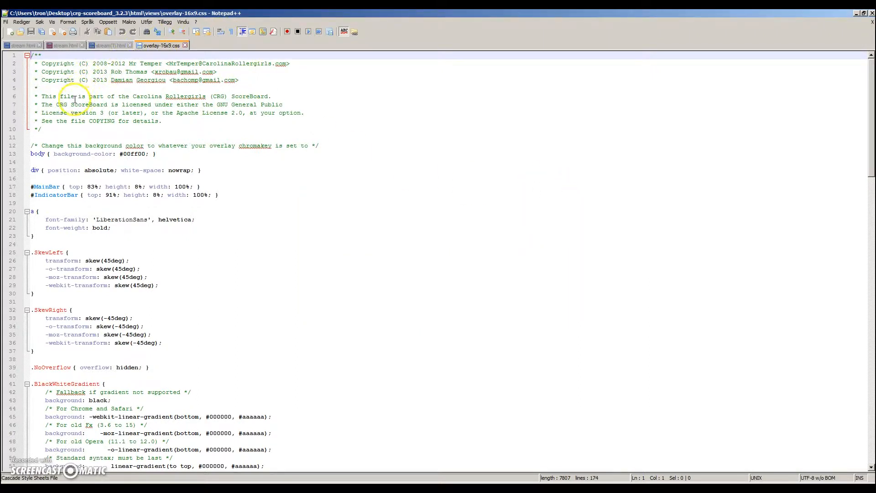
double_click(83, 14)
drag(426, 94, 116, 38)
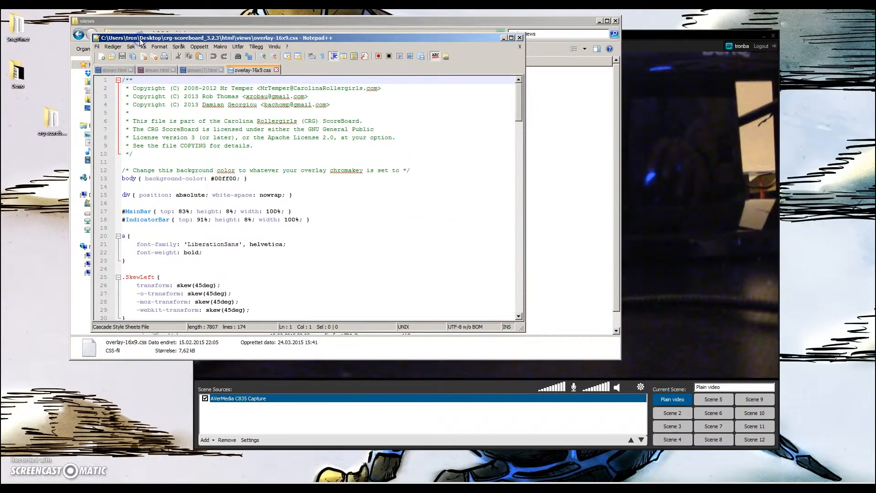
double_click(140, 38)
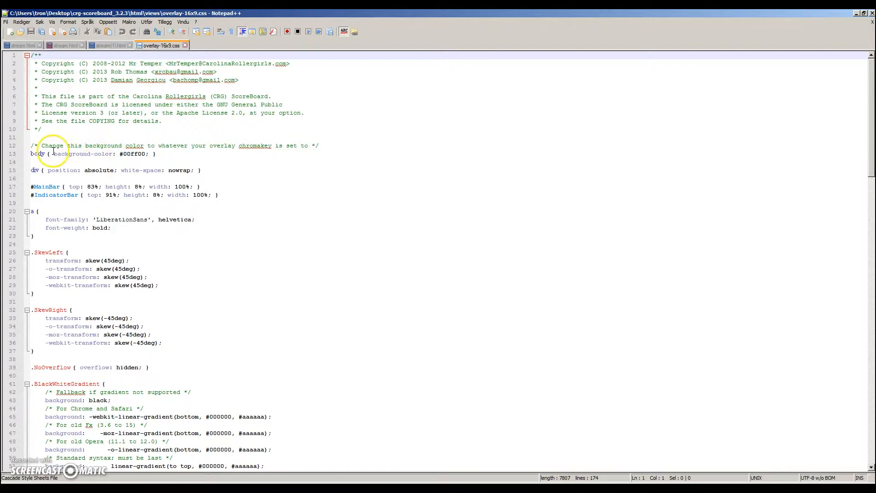
Delete the body background-color rule on line 13, save the stylesheet and close the editor
drag(169, 154, 30, 154)
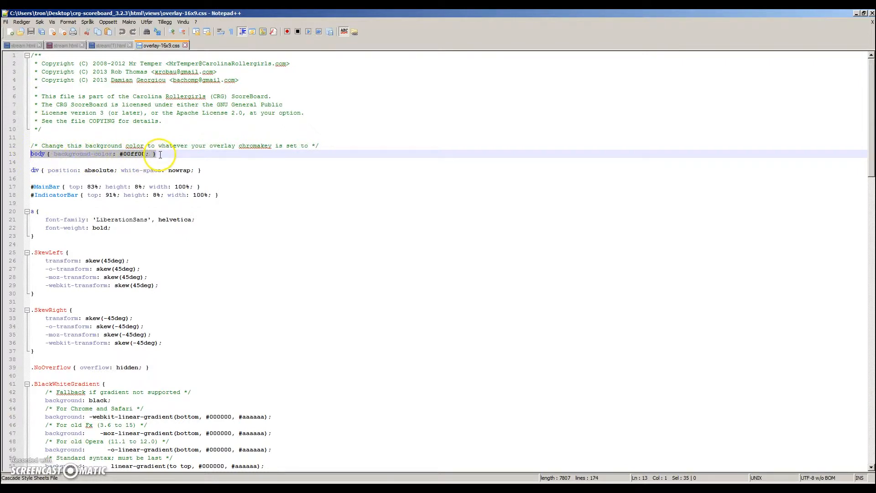
key(Delete)
click(32, 34)
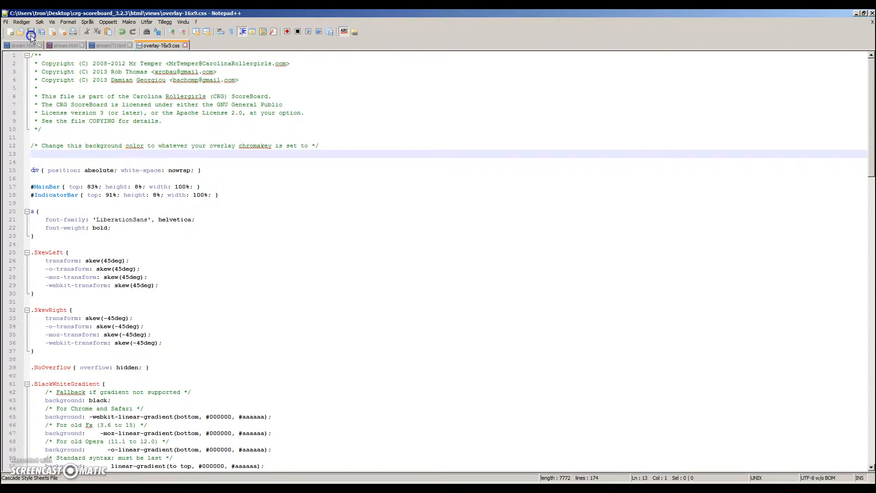
click(872, 14)
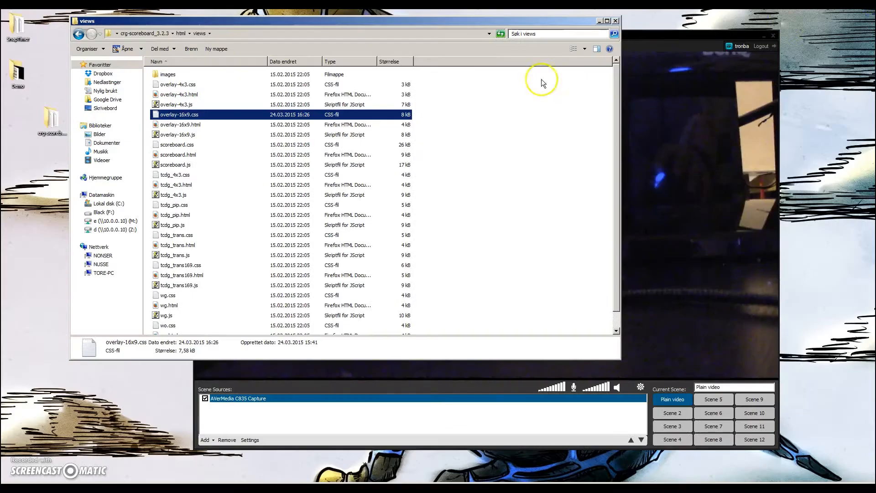
Restart scoreboard-Windows.exe from the crg-scoreboard_3.2.3 folder, accepting the security warning
click(165, 34)
double_click(189, 175)
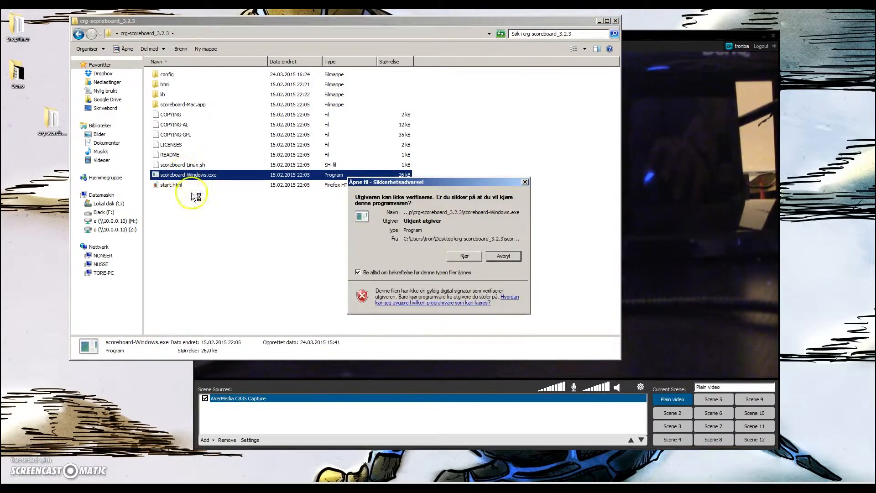
click(460, 256)
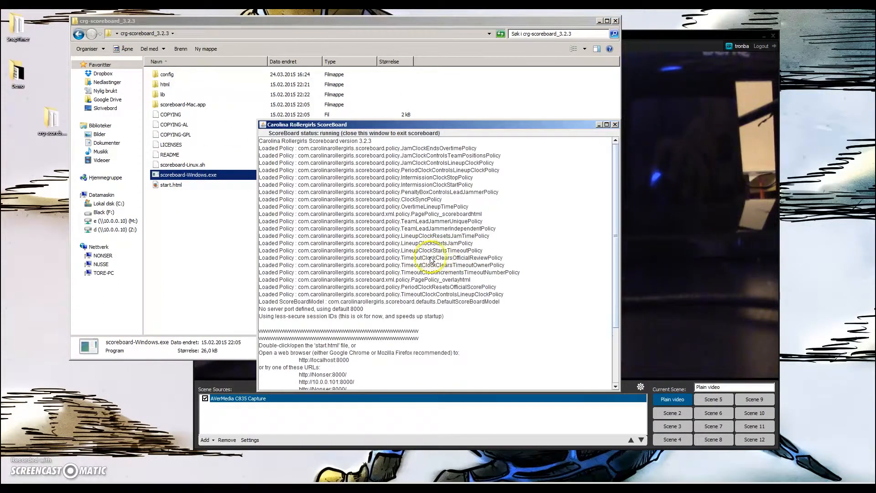
Open start.html and load the Video Feed 16x9 Overlay Scoreboard from the Overlays list
double_click(172, 185)
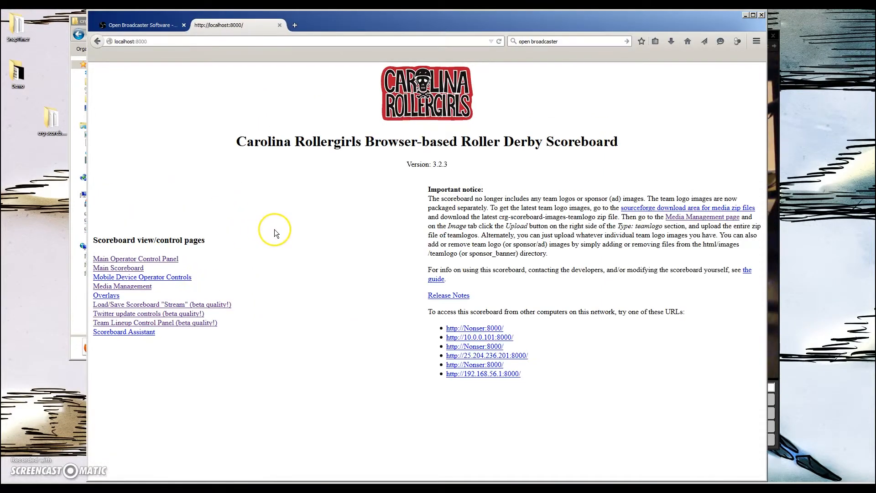
click(107, 296)
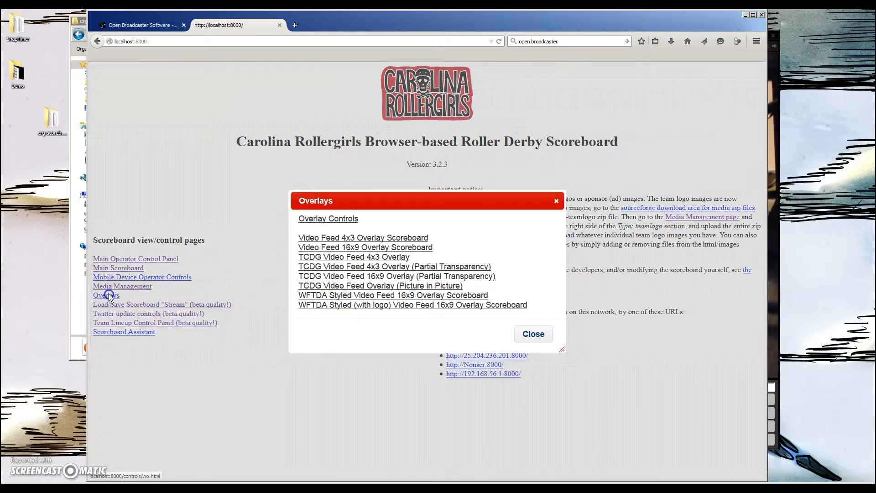
click(334, 248)
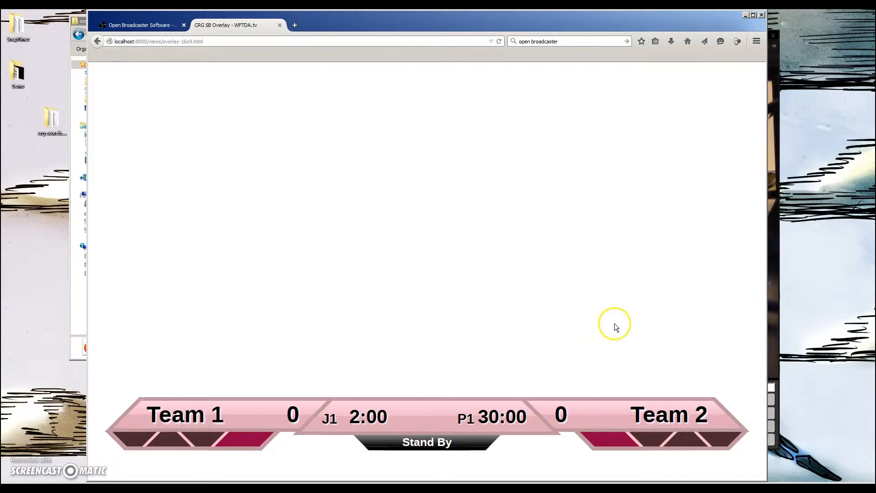
Copy the overlay page's URL from the address bar
click(202, 42)
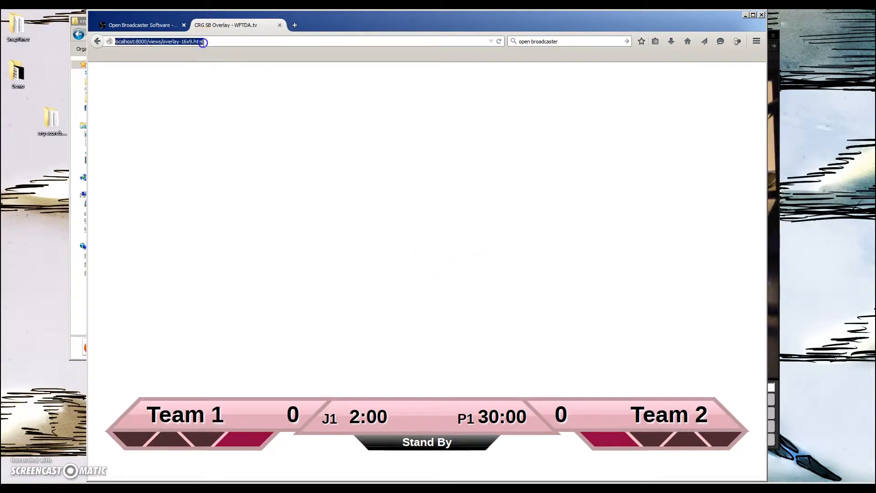
right_click(140, 39)
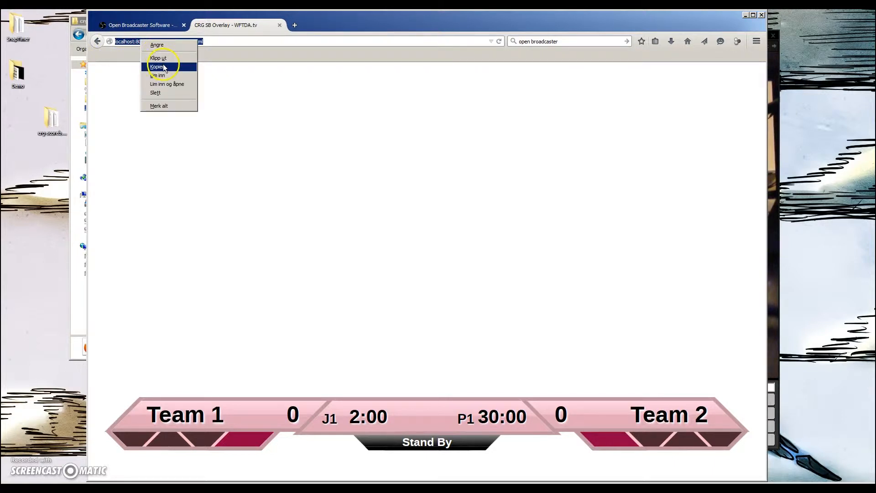
click(157, 67)
Go back to the scoreboard index page and examine its list of network access URLs
click(97, 41)
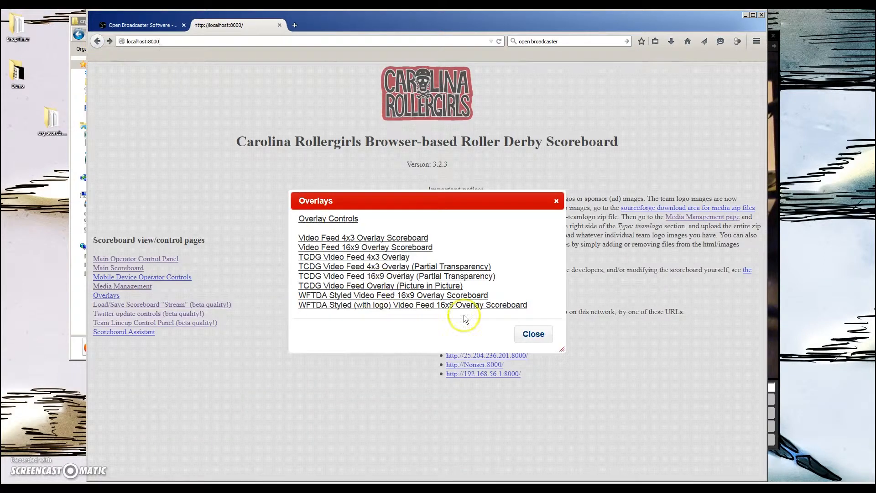
click(534, 335)
drag(514, 339, 449, 339)
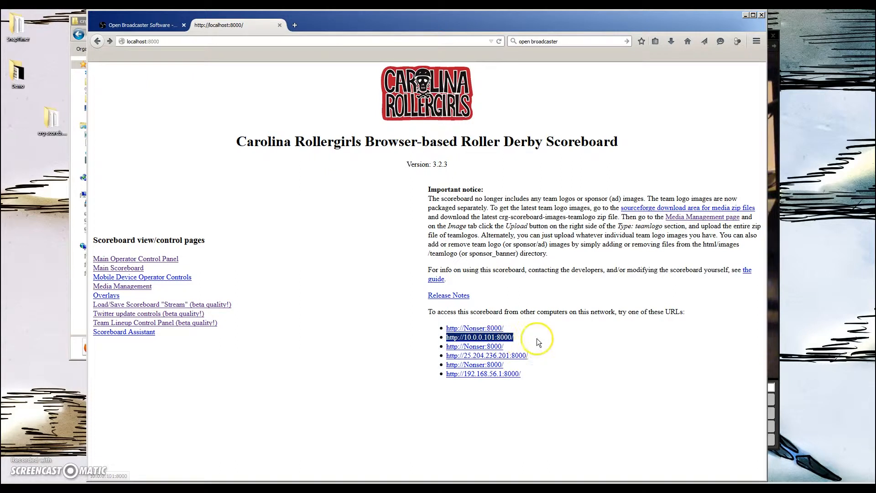
click(559, 338)
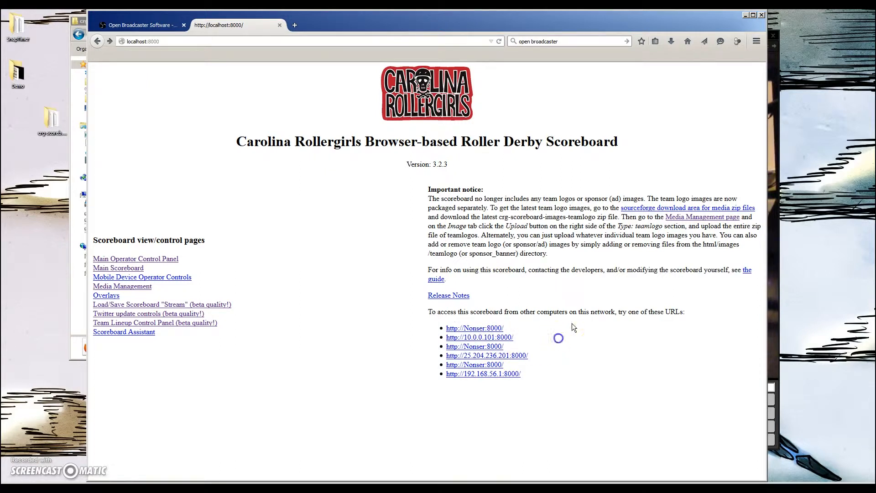
Switch to XSplit Broadcaster and add a Webpage URL source, pasting the copied overlay URL
click(746, 15)
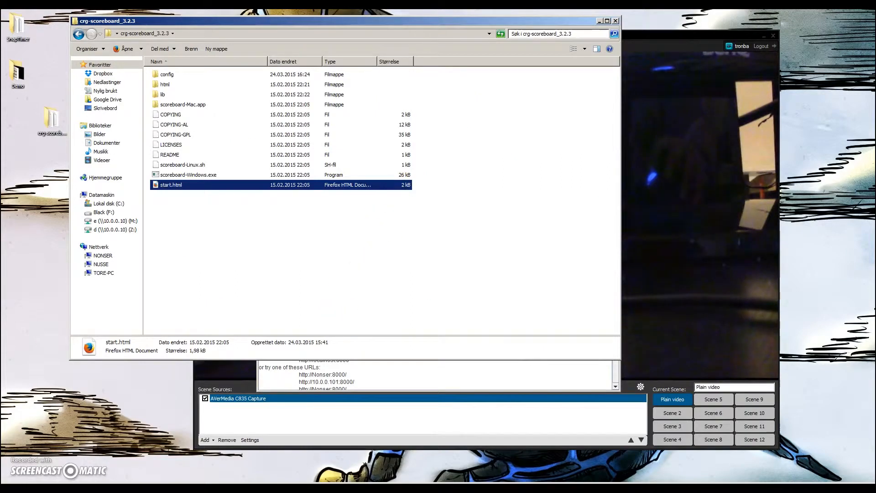
click(652, 38)
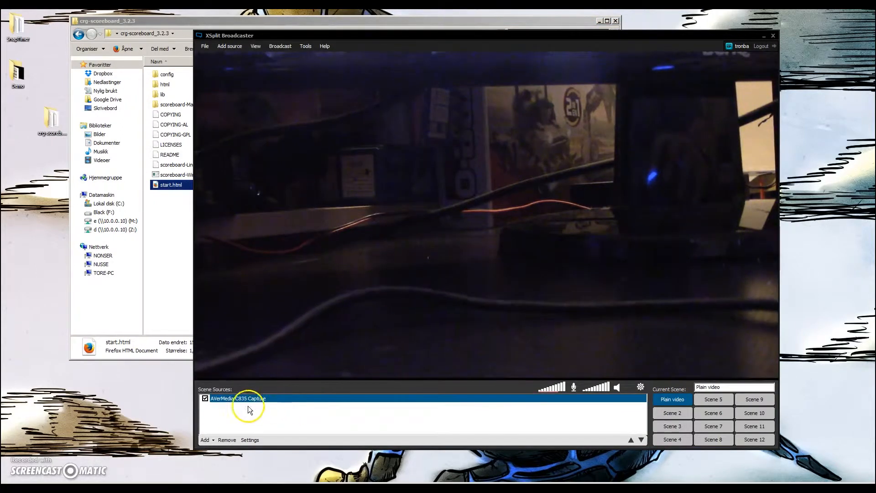
click(213, 441)
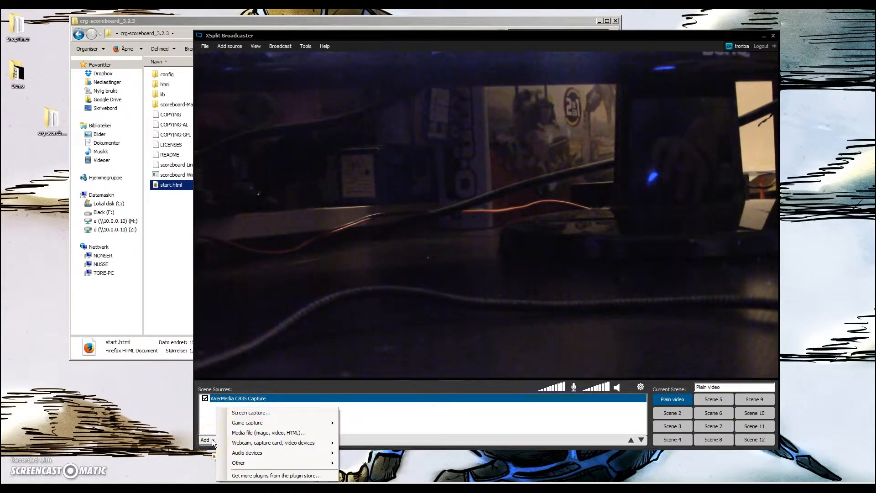
click(327, 464)
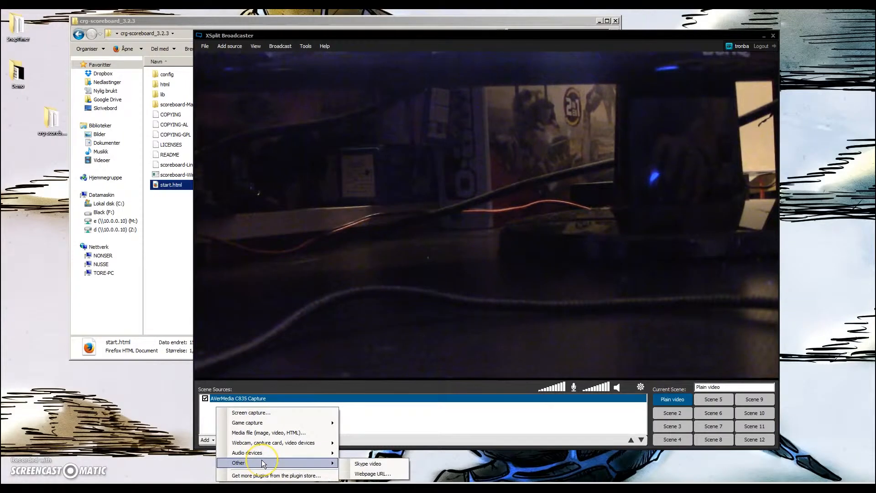
click(364, 470)
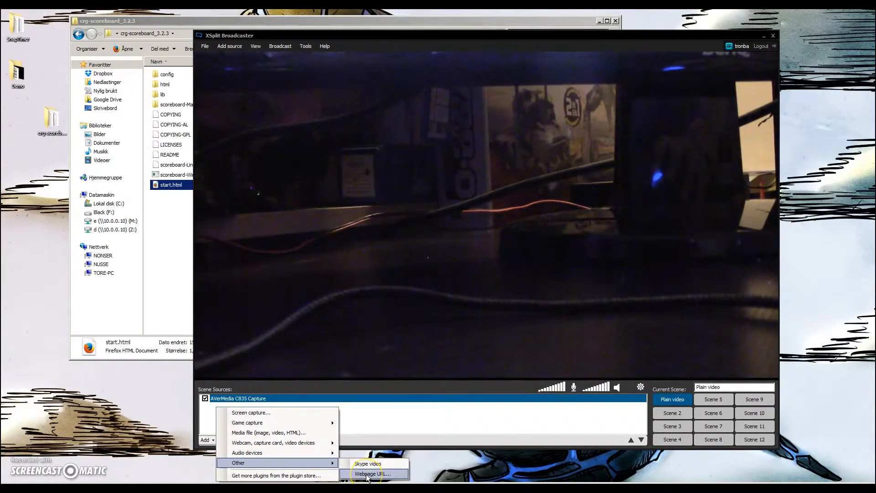
click(367, 475)
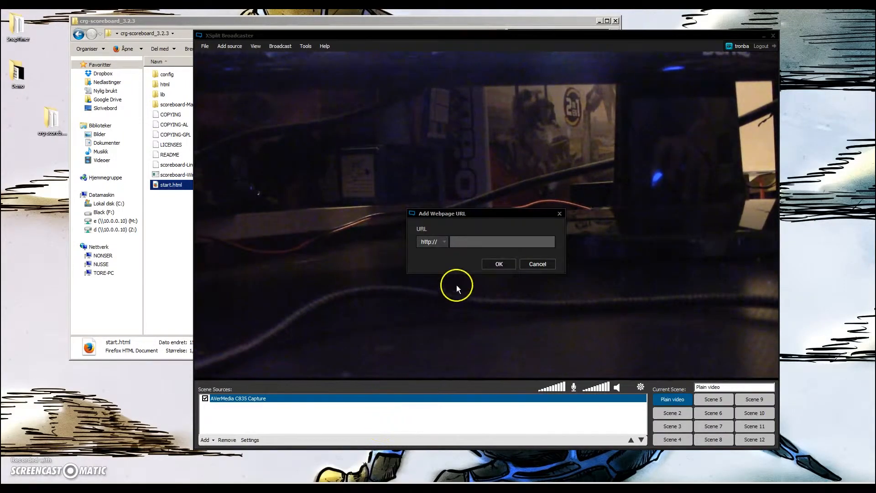
key(ctrl+v)
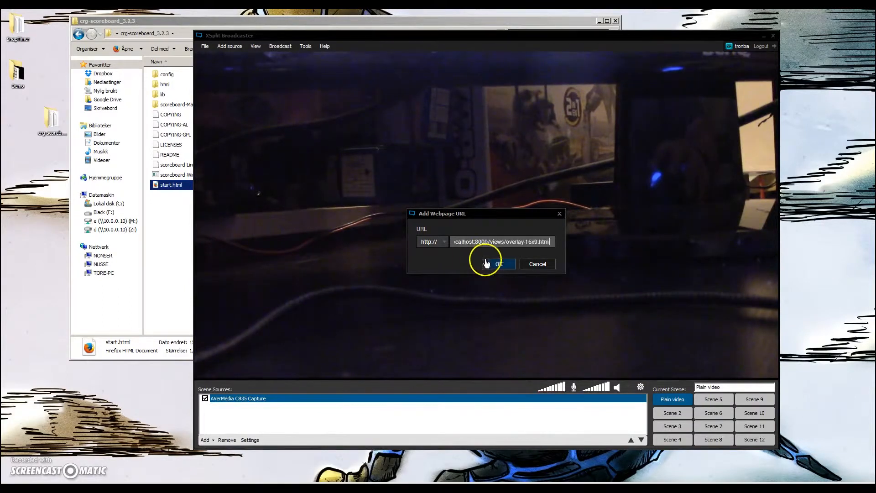
drag(469, 239, 444, 239)
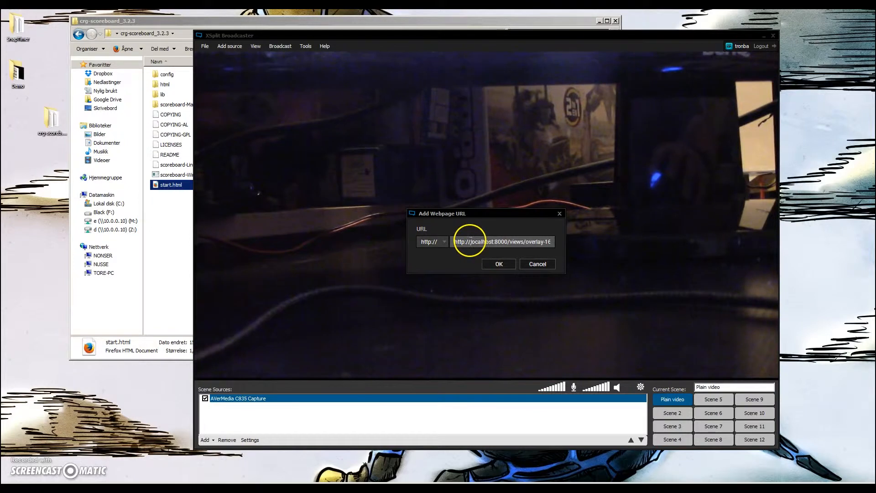
drag(471, 240, 444, 241)
key(BackSpace)
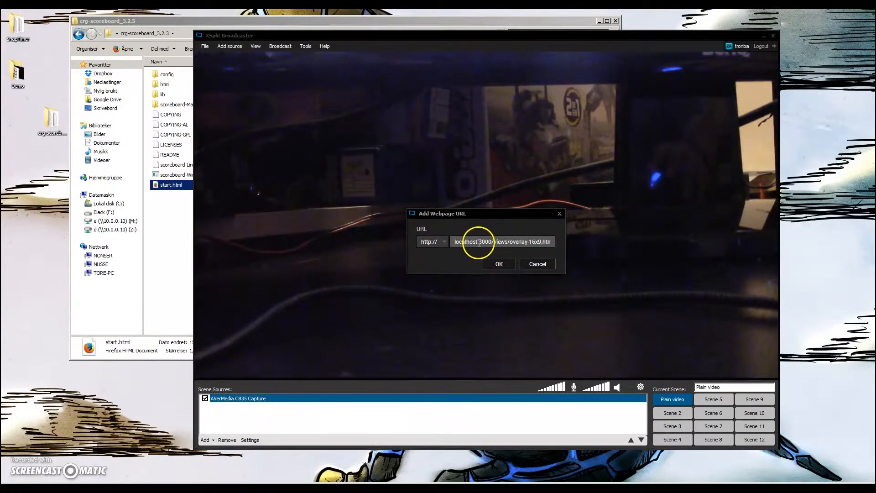
mouse_move(452, 241)
mouse_down()
mouse_move(477, 242)
mouse_move(444, 245)
mouse_up()
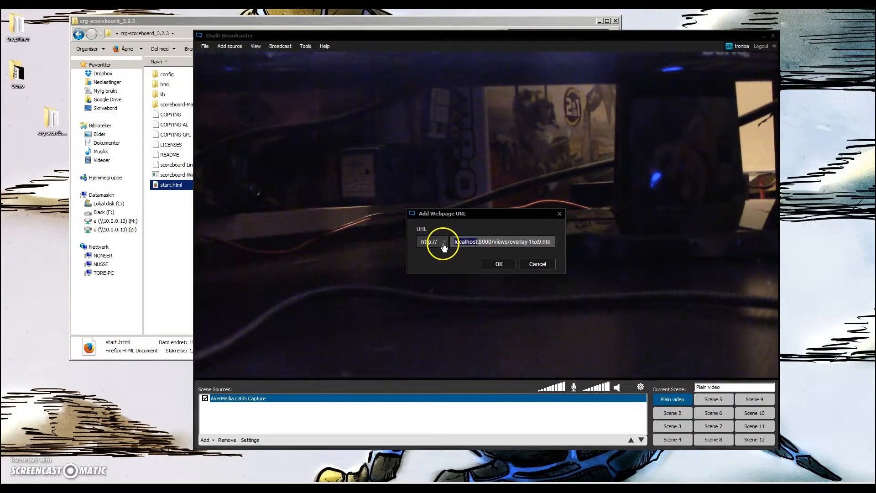
click(505, 265)
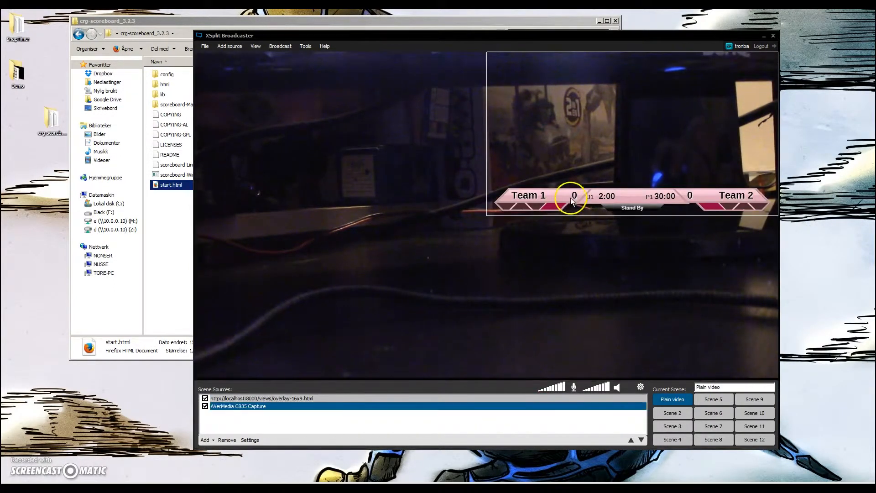
Move the scoreboard overlay down and enlarge it so it spans the bottom of the preview
drag(532, 195, 414, 313)
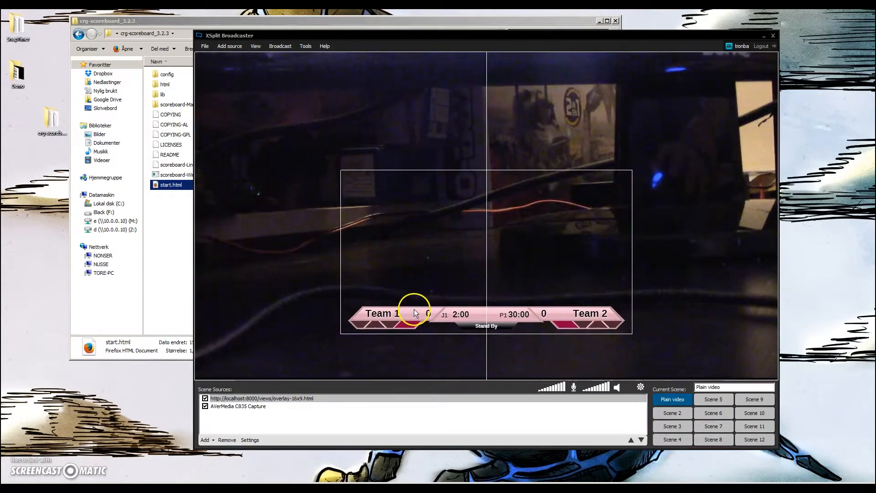
drag(636, 180, 564, 286)
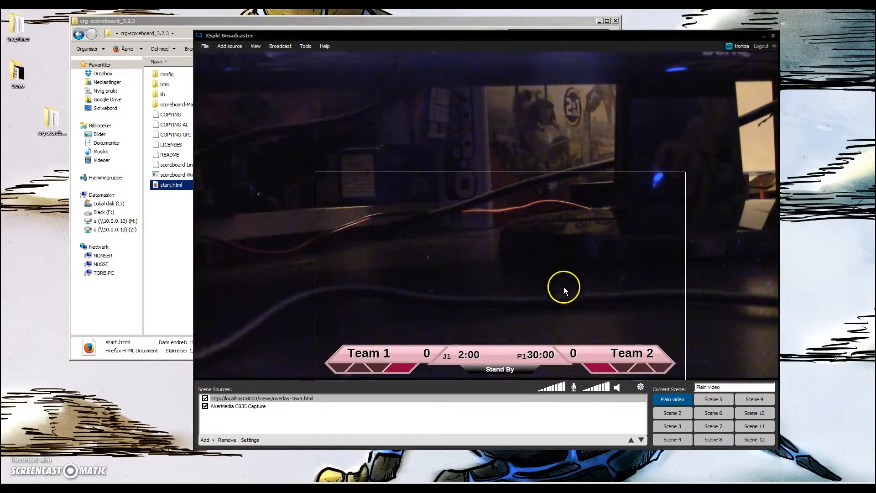
click(685, 171)
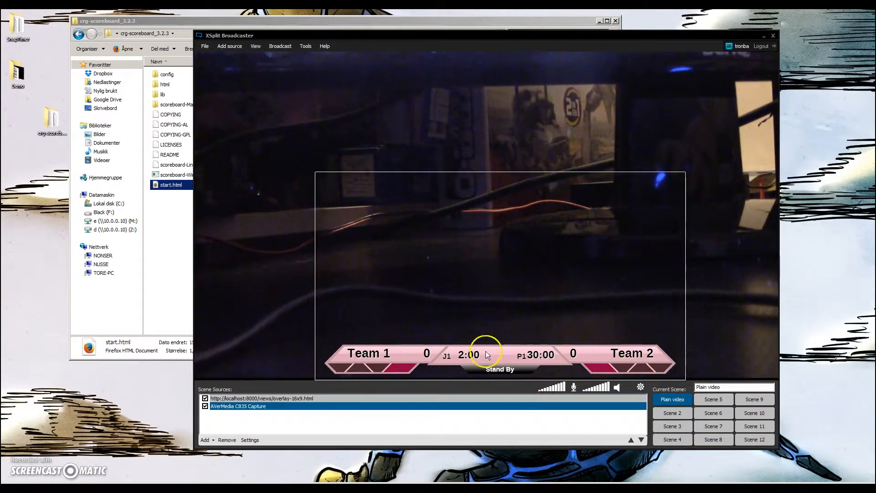
Move the XSplit window aside, open start.html again and bring the scoreboard index page forward
drag(390, 40, 471, 39)
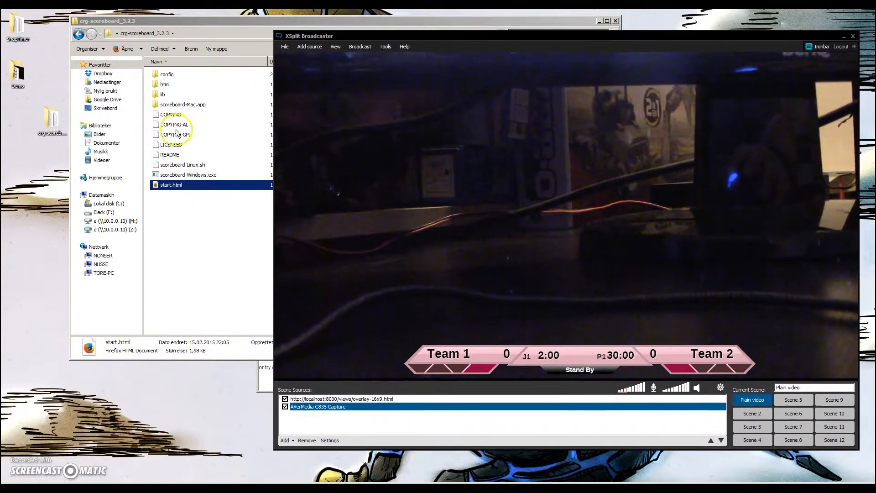
click(168, 186)
double_click(168, 186)
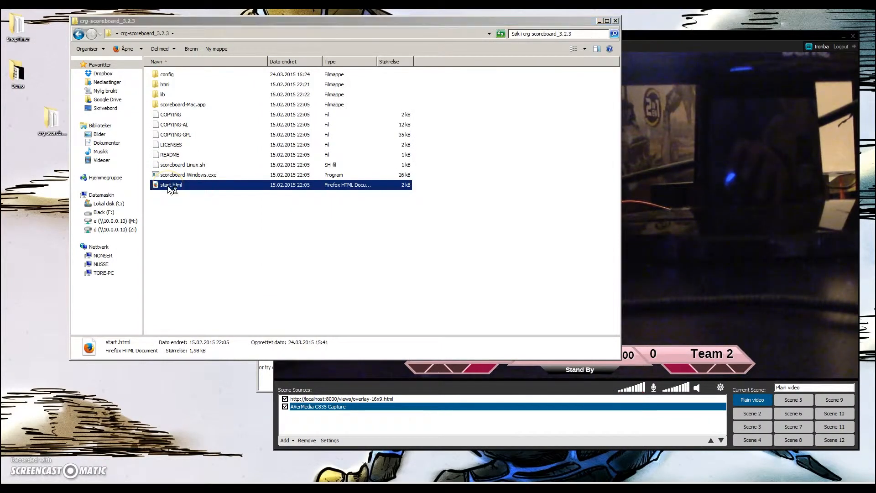
drag(687, 192, 306, 182)
click(596, 24)
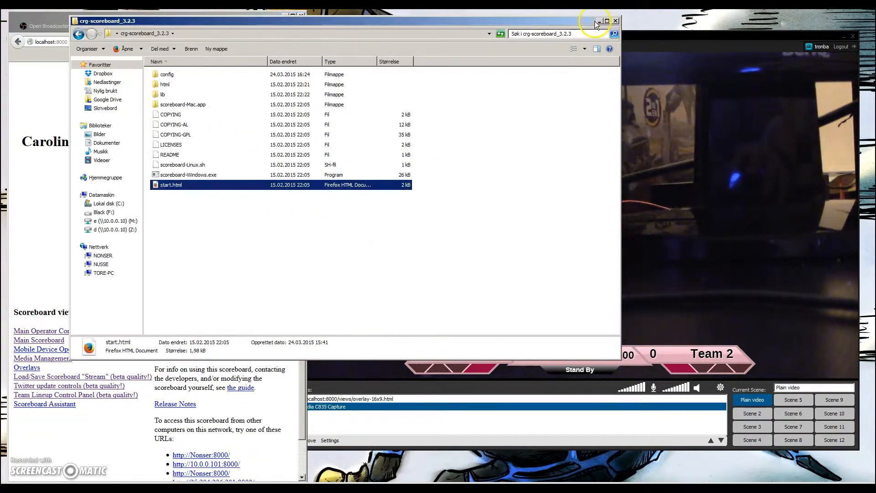
click(598, 23)
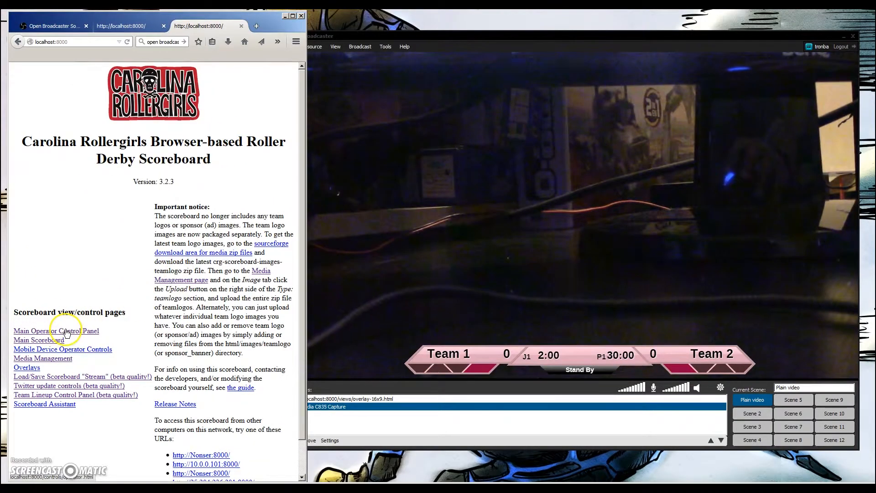
Open the Main Operator Control Panel and log in with the operator name test
click(57, 332)
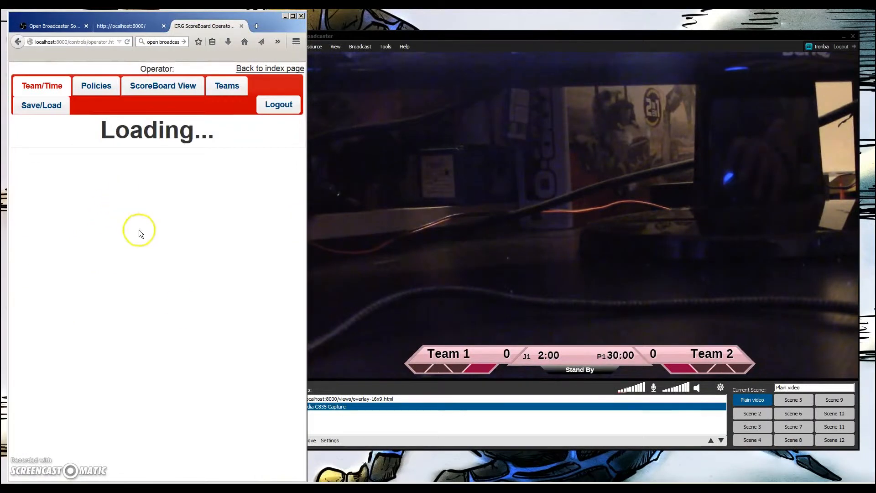
text(test)
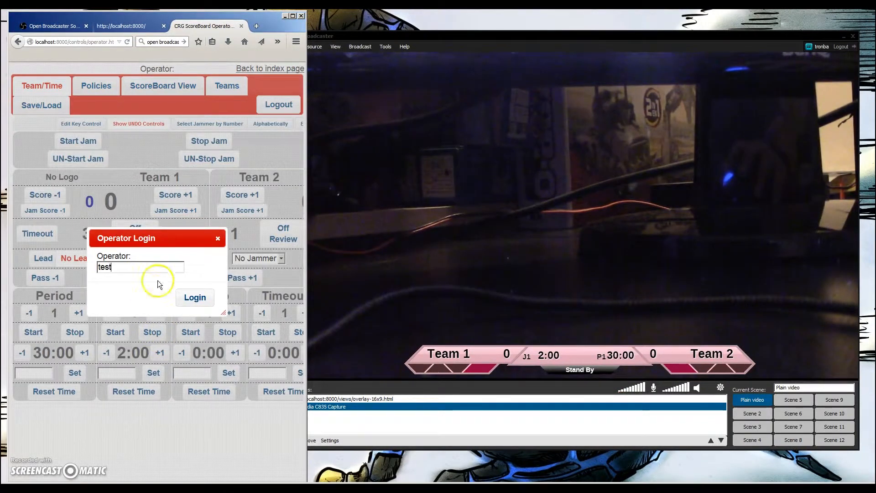
click(195, 297)
Add points to both teams' scores and start a jam to test the overlay updating live
click(183, 199)
click(183, 199)
double_click(182, 199)
click(182, 199)
double_click(245, 201)
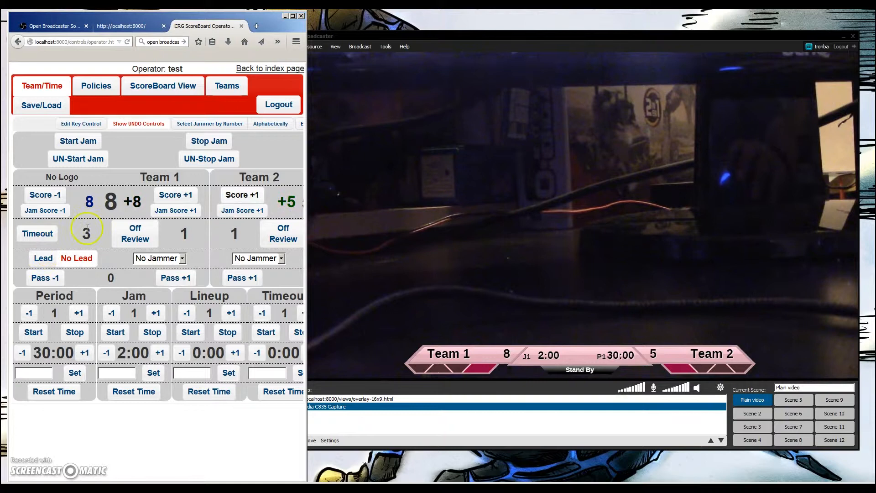
click(99, 140)
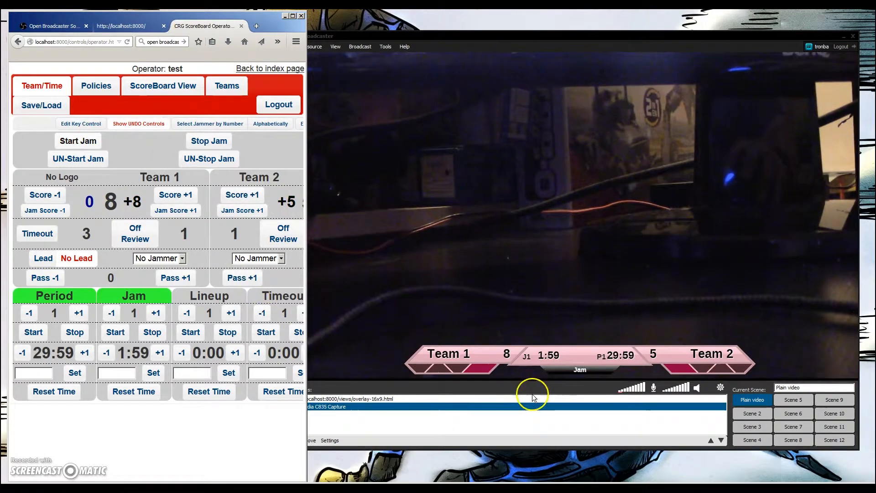
Minimize the browser and move the XSplit window back to the centre of the screen
click(285, 17)
drag(418, 34, 312, 32)
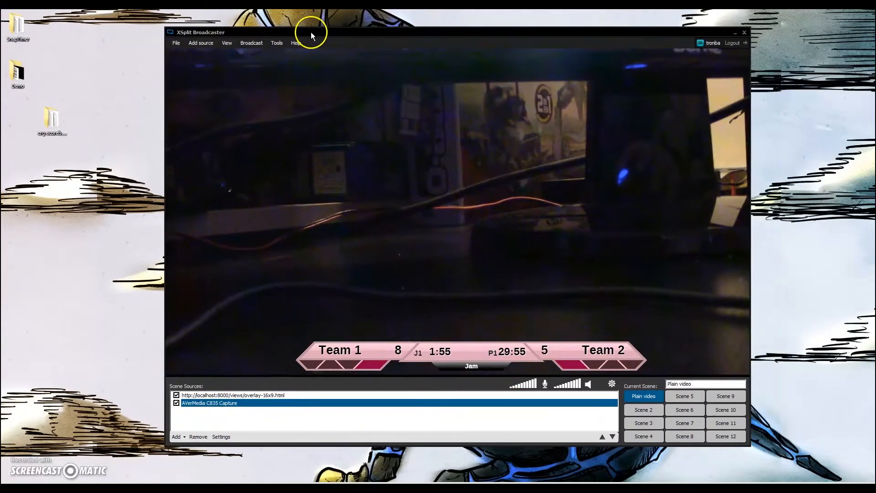
mouse_move(646, 416)
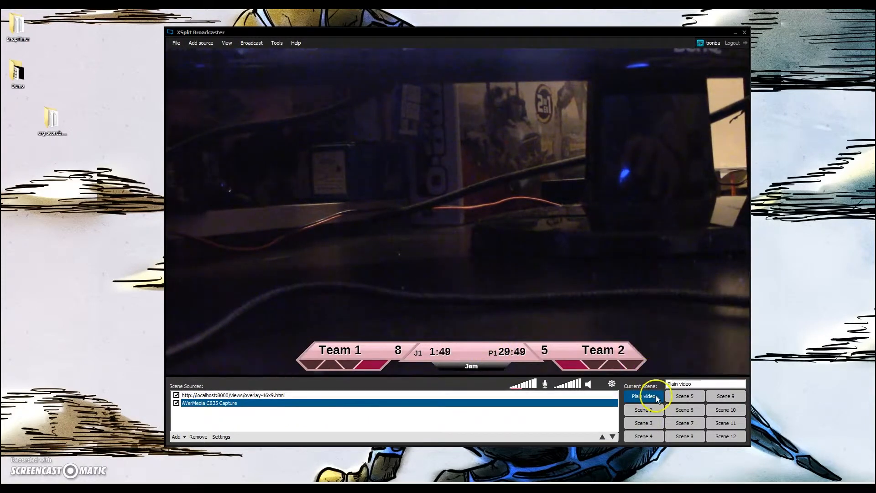
Rename the Plain video scene to GAME
click(656, 411)
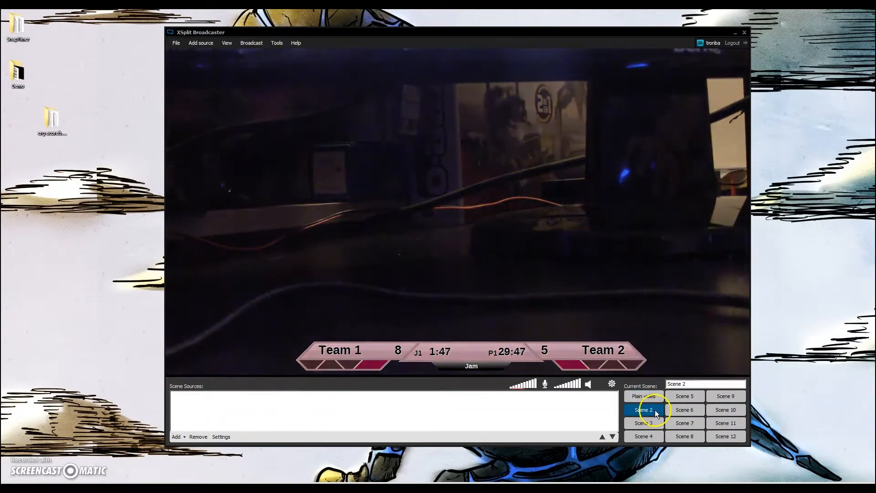
click(642, 397)
triple_click(701, 385)
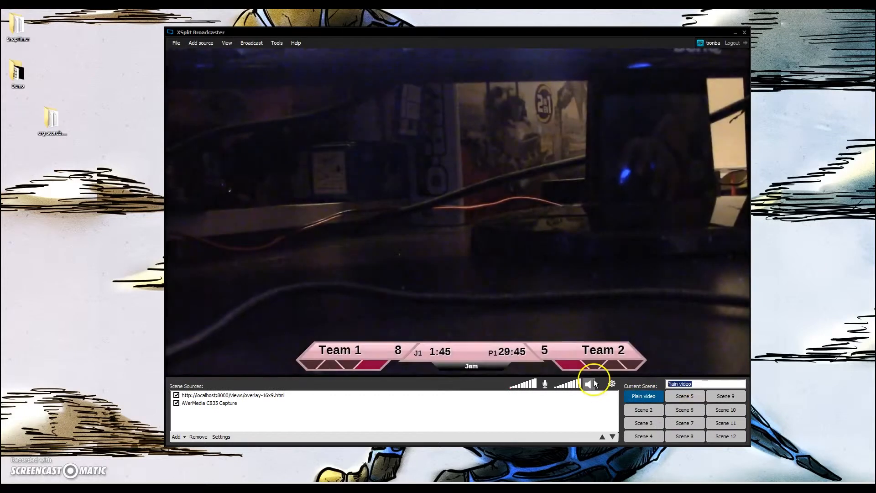
text(GA)
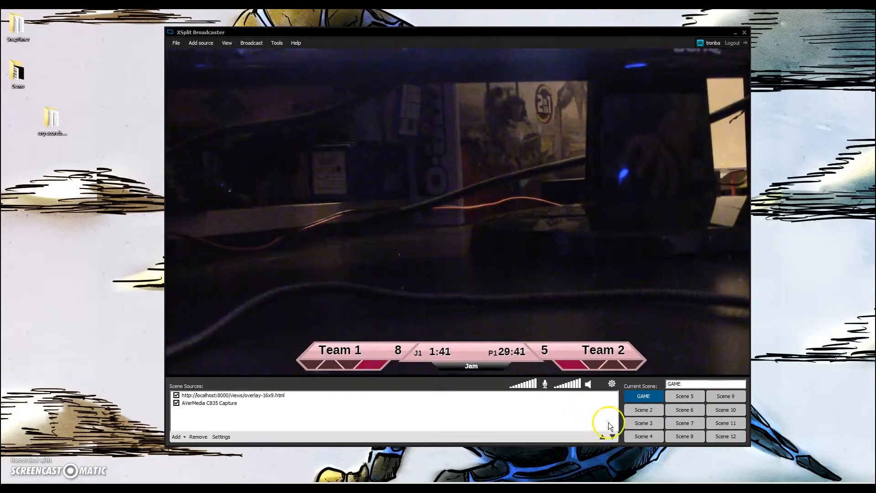
In Scene 2, add the AVerMedia C835 Capture device and stretch it to fill the preview
click(640, 412)
click(177, 437)
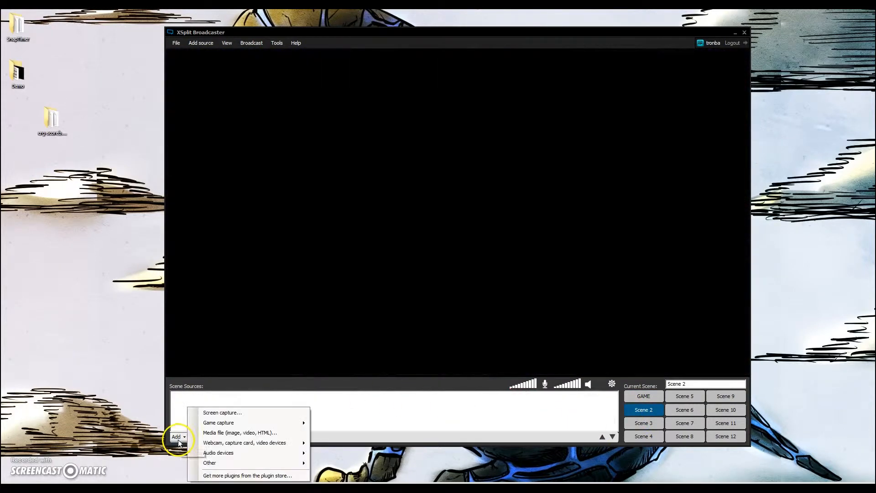
mouse_move(238, 445)
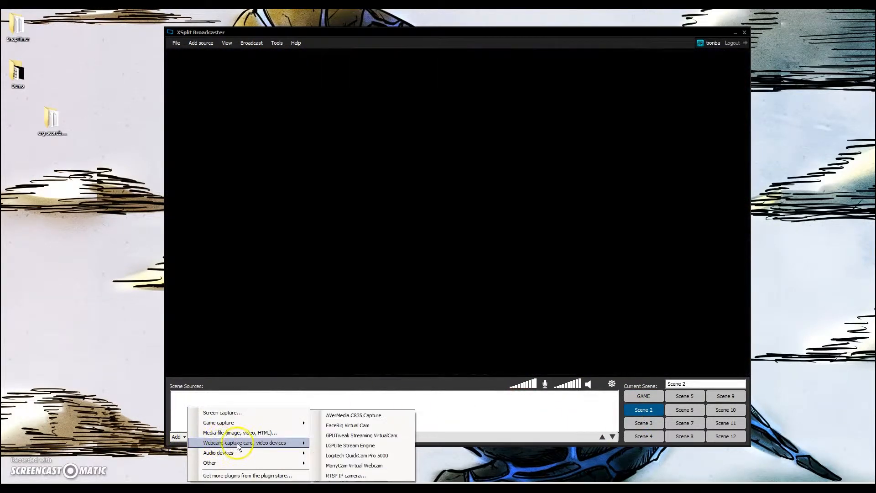
click(363, 415)
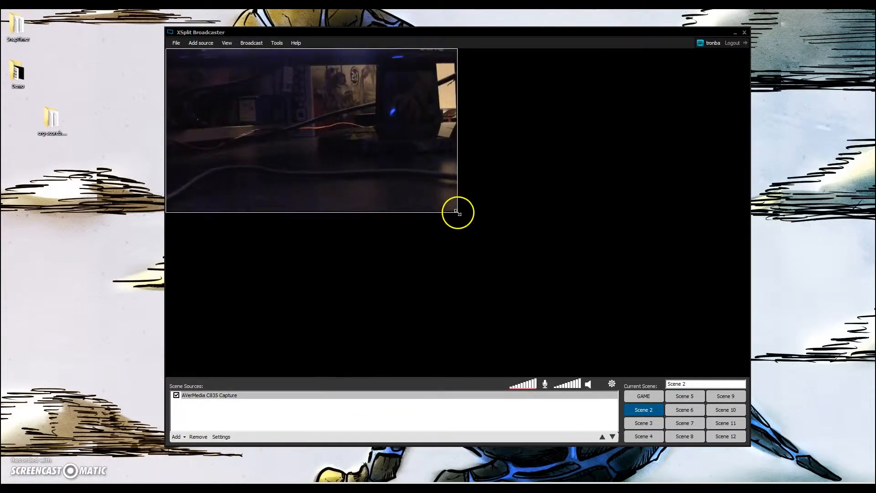
drag(457, 210, 782, 371)
Switch between the GAME scene and Scene 2 to compare their previews
click(644, 396)
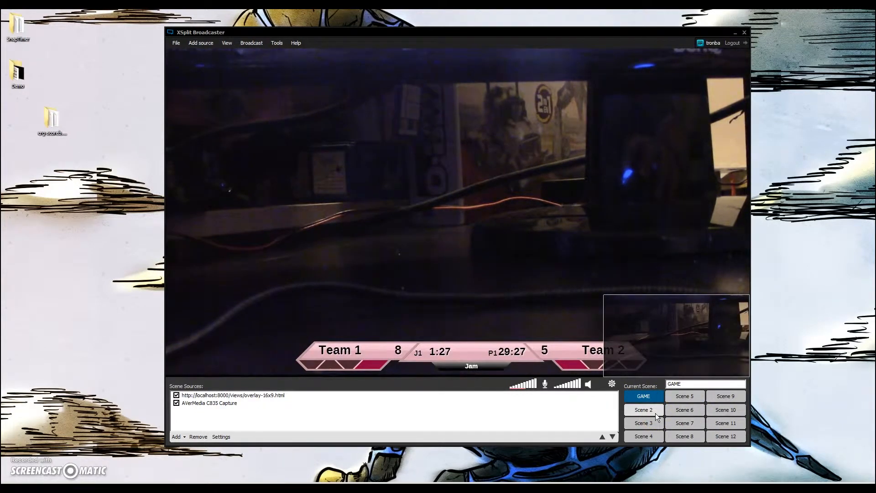
click(655, 413)
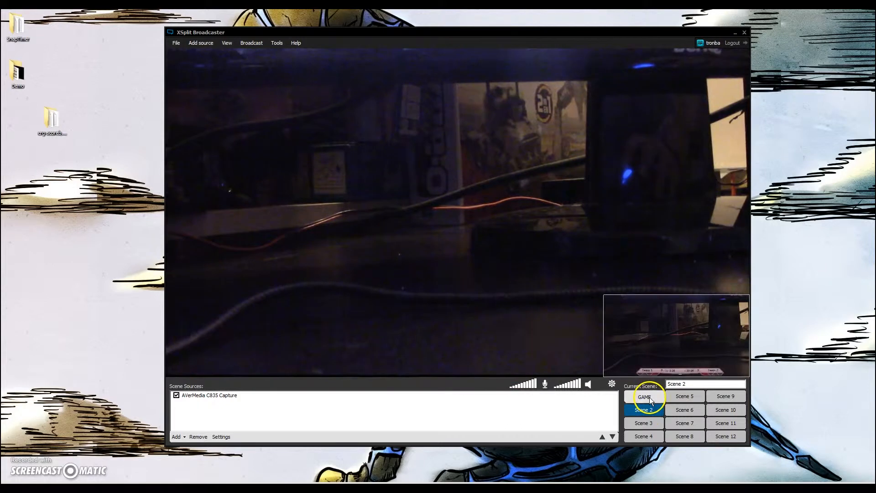
click(650, 397)
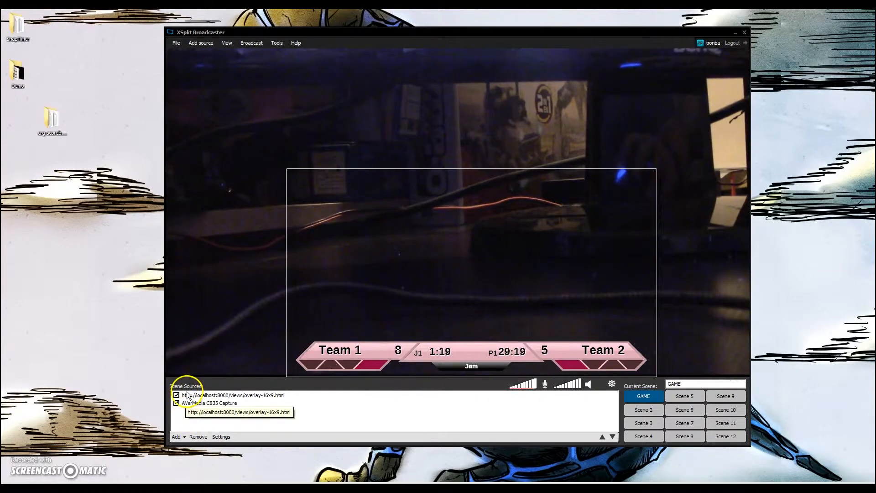
Move the AVerMedia capture source above the webpage overlay in the GAME scene's source list
click(215, 397)
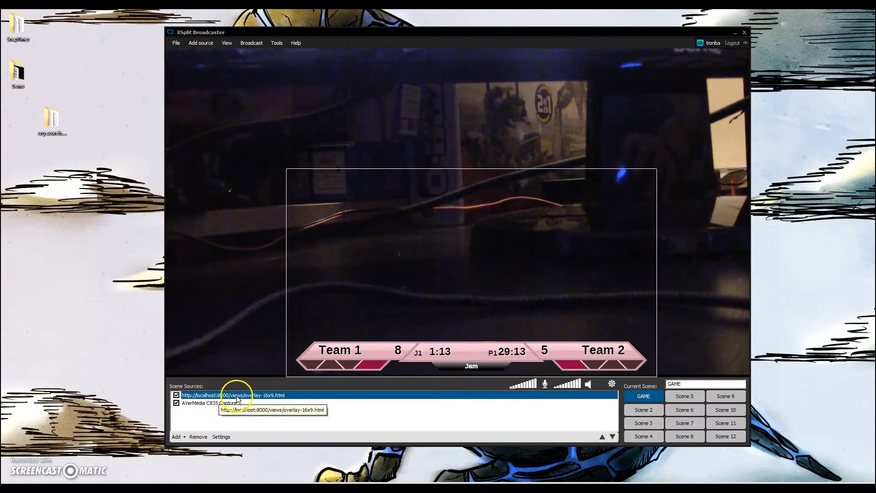
click(215, 405)
drag(214, 404, 215, 396)
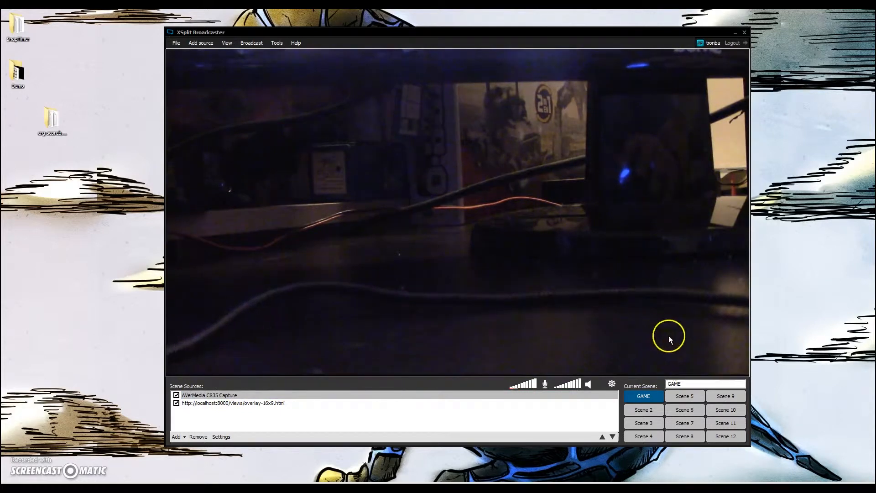
Shrink the capture source, then restore it full size beneath the overlay
drag(174, 372, 329, 284)
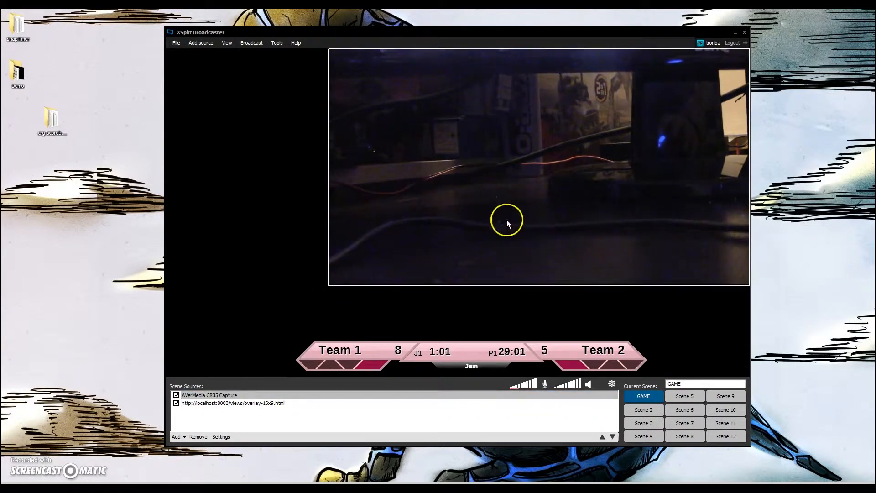
drag(328, 282, 202, 405)
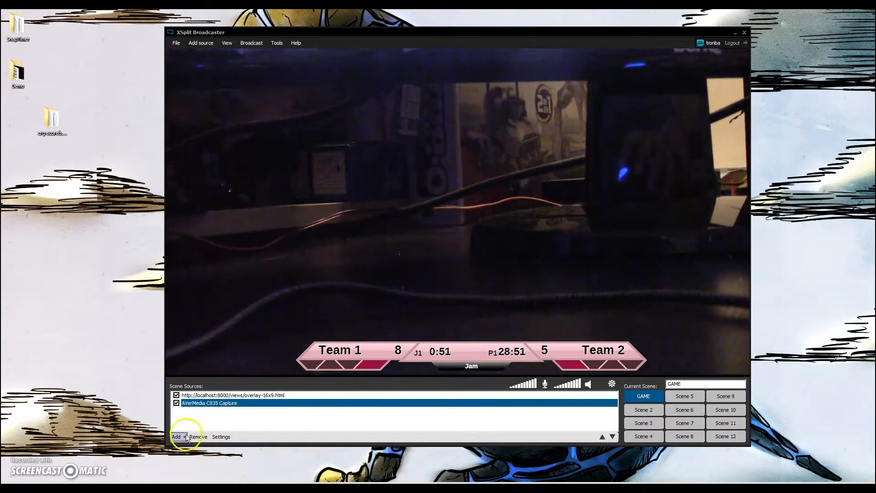
Rename Scene 2 to Plain Video
click(644, 410)
drag(698, 384, 619, 404)
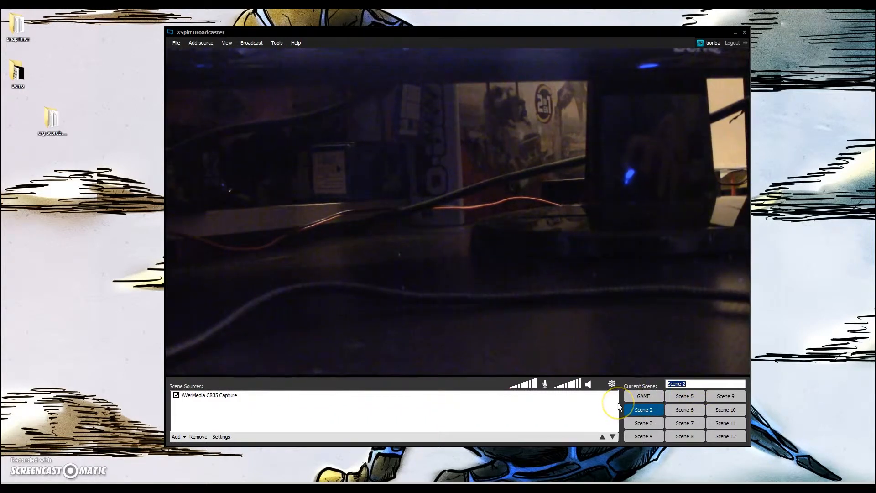
text(Plain Video)
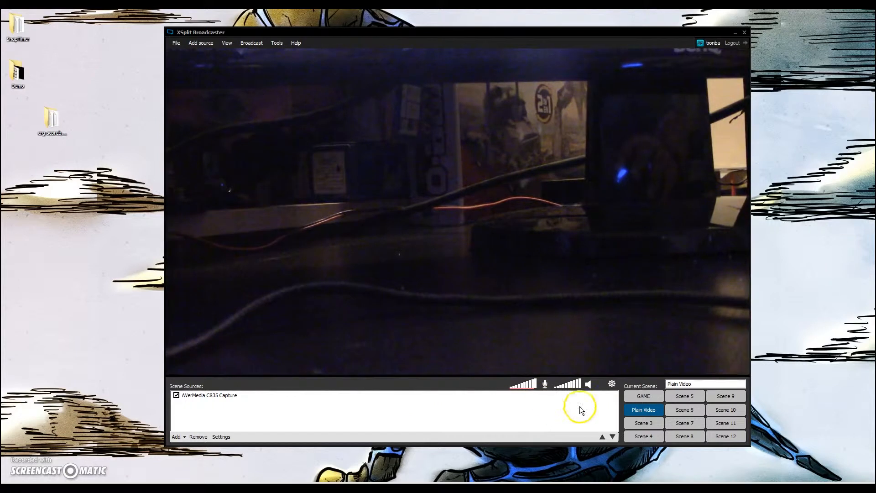
Rename Scene 3 to Skateout
click(641, 423)
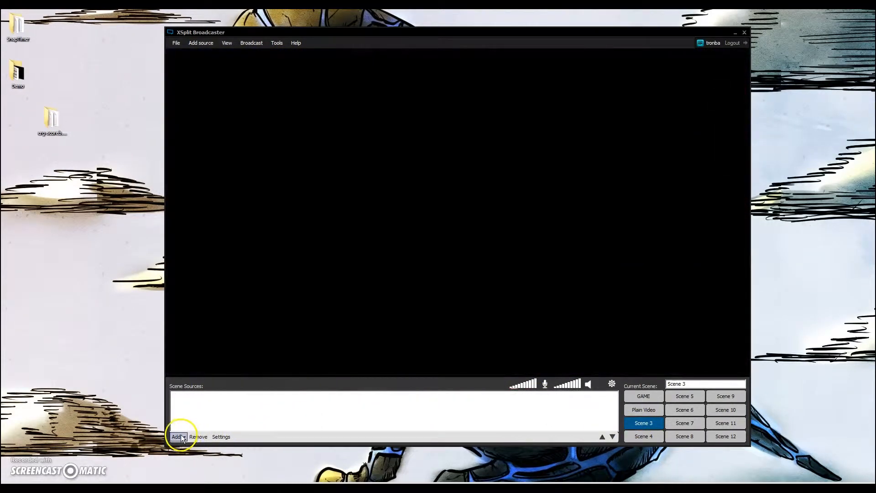
double_click(692, 382)
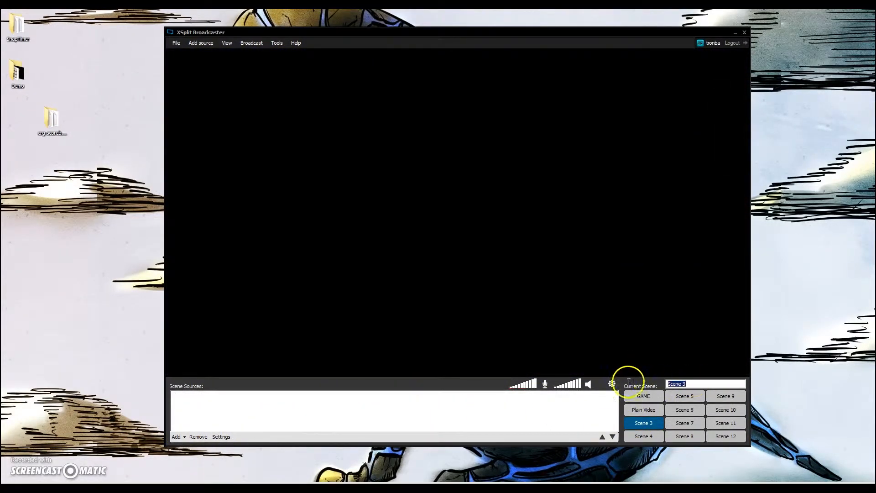
text(Skateout)
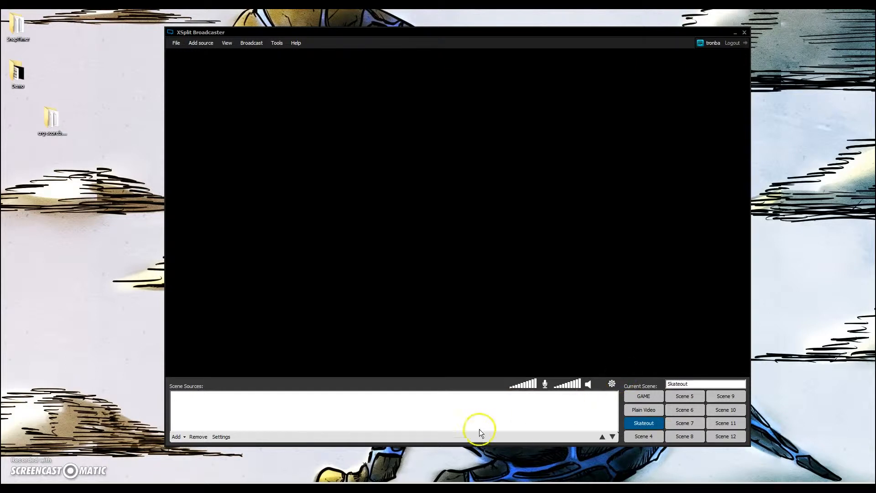
Add the AVerMedia C835 Capture source to the Skateout scene and stretch it to fill the whole canvas
click(178, 436)
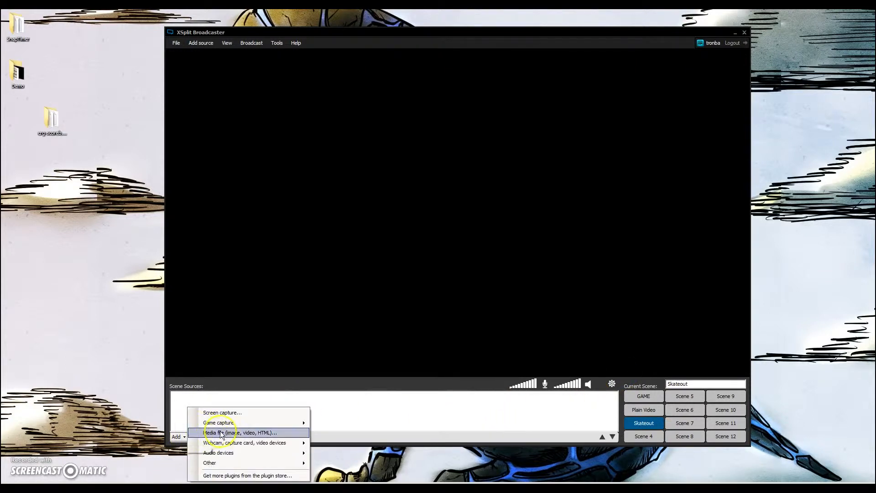
mouse_move(254, 445)
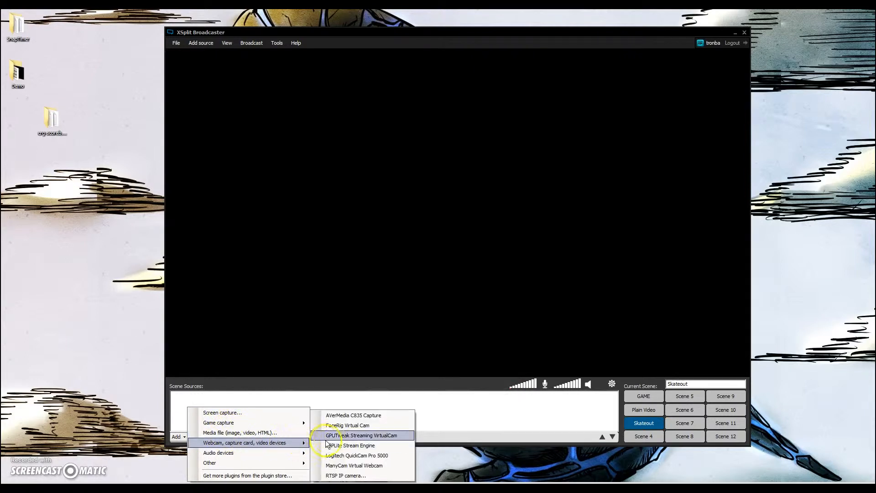
click(344, 418)
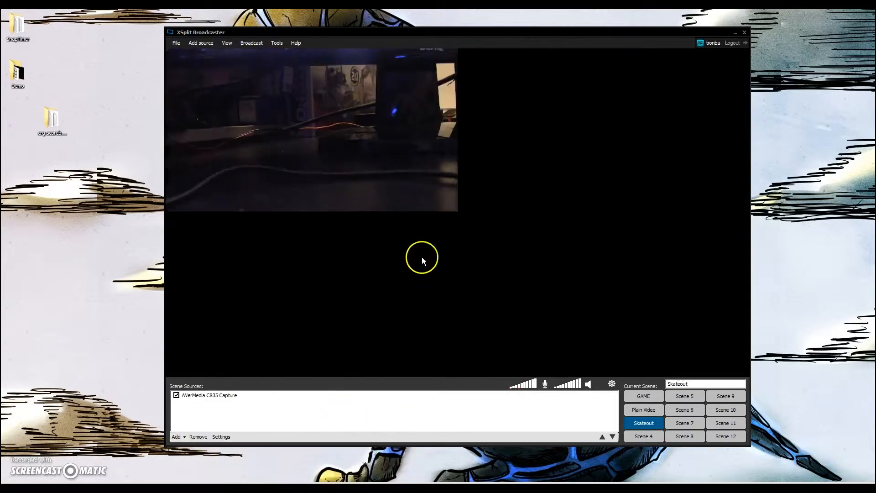
drag(456, 210, 721, 385)
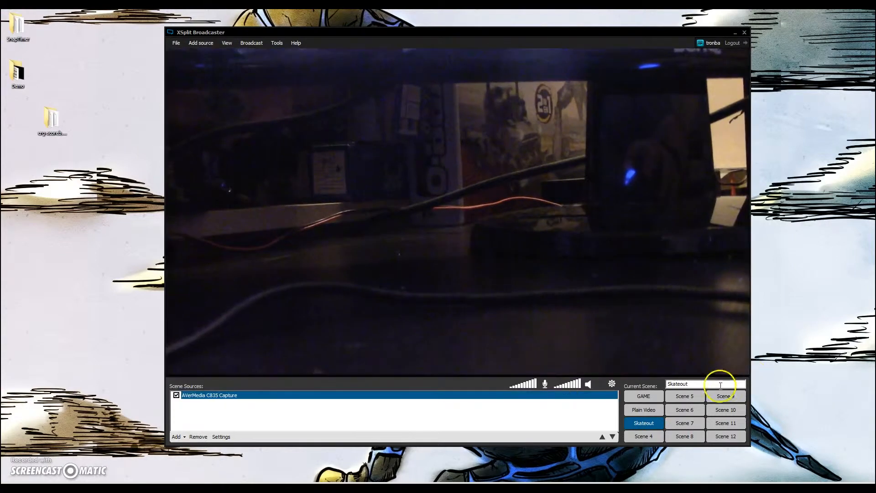
Add the media file Mal.png from the Demo folder and stretch it over the full canvas
click(183, 438)
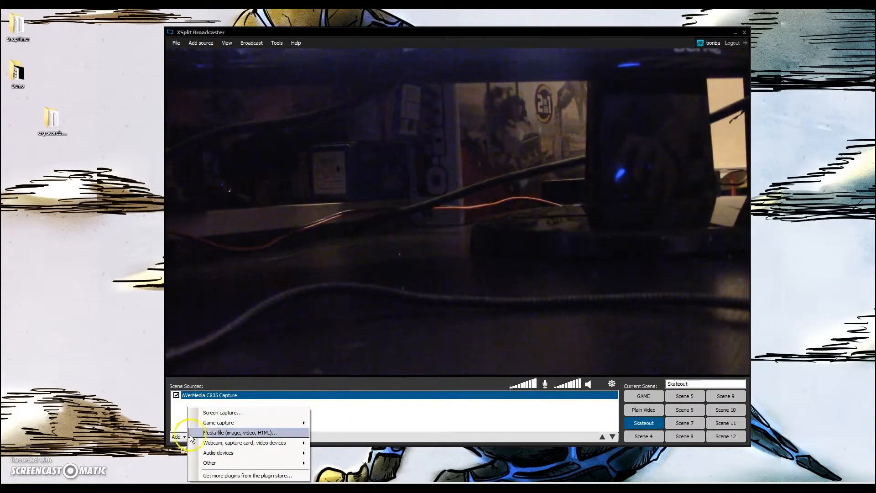
click(204, 436)
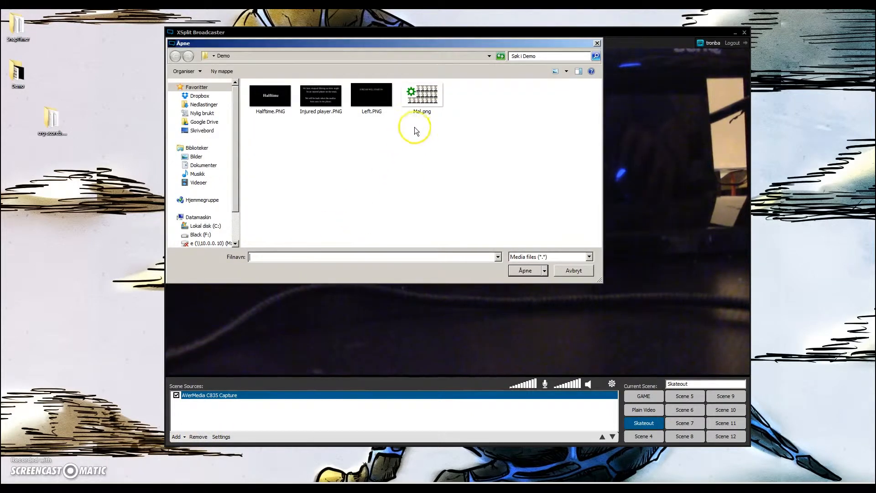
click(429, 97)
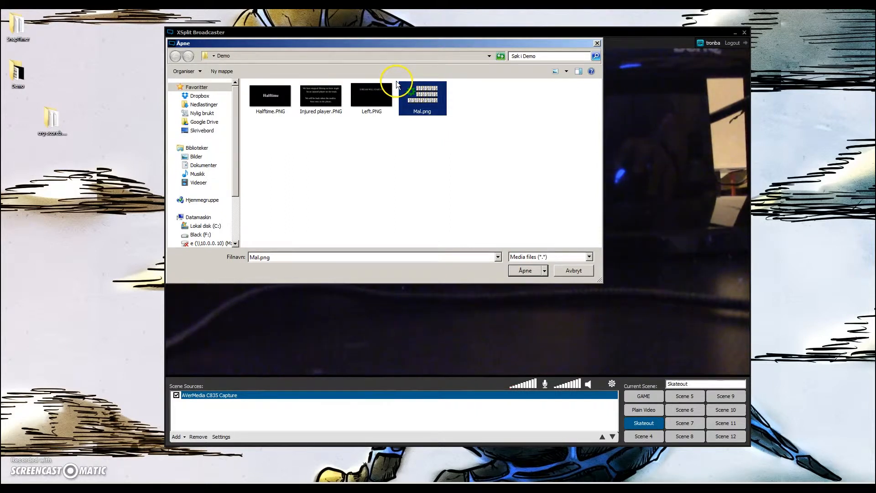
click(525, 270)
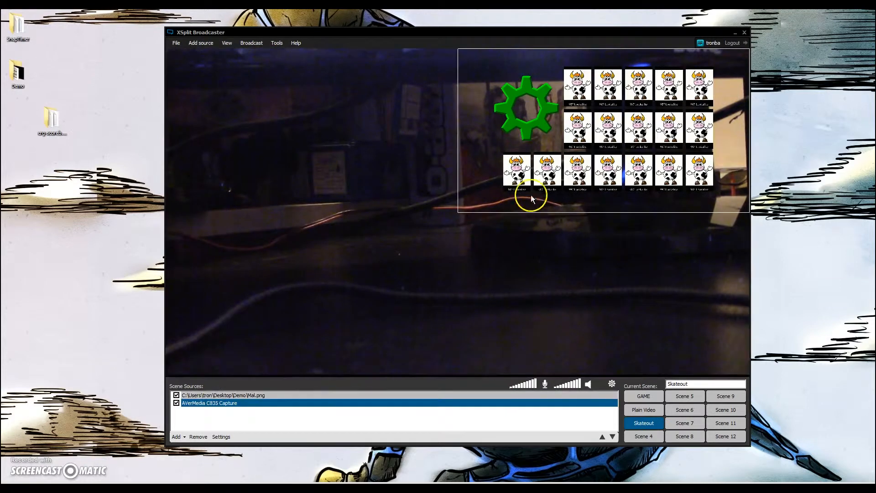
drag(459, 211, 182, 378)
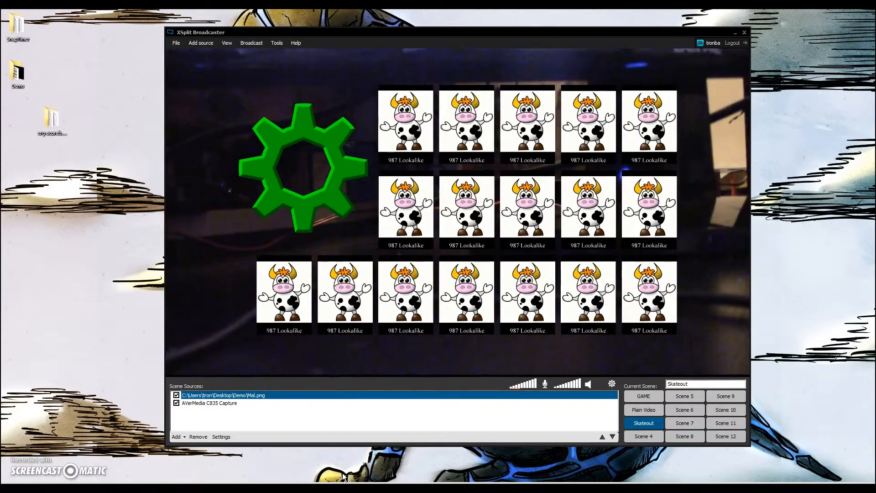
Switch between the Plain Video, GAME and Skateout scenes to compare their previews
click(639, 410)
click(650, 398)
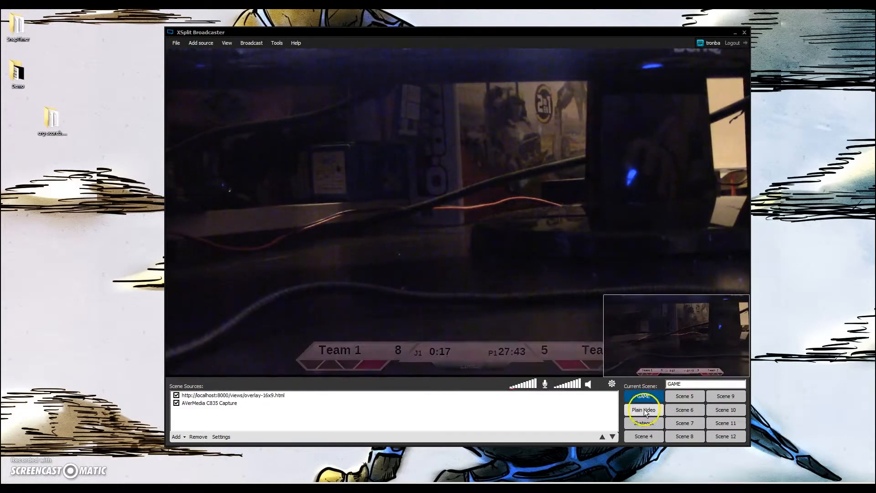
click(356, 358)
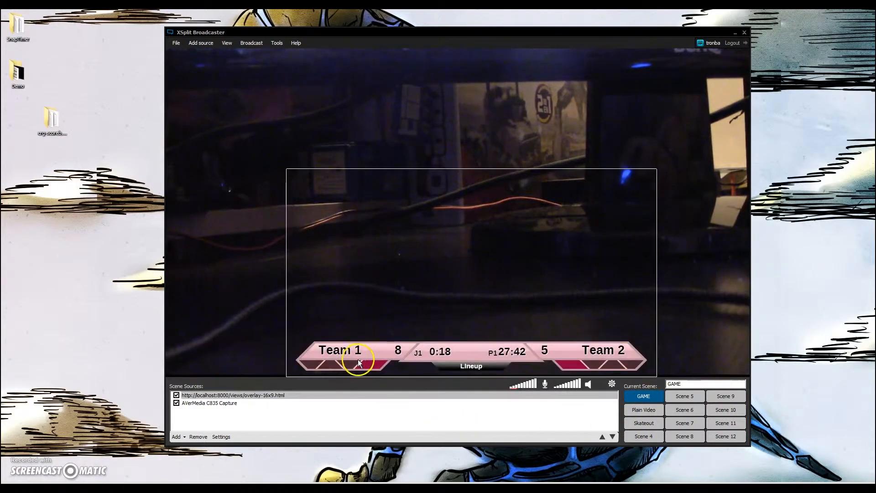
click(644, 410)
click(647, 425)
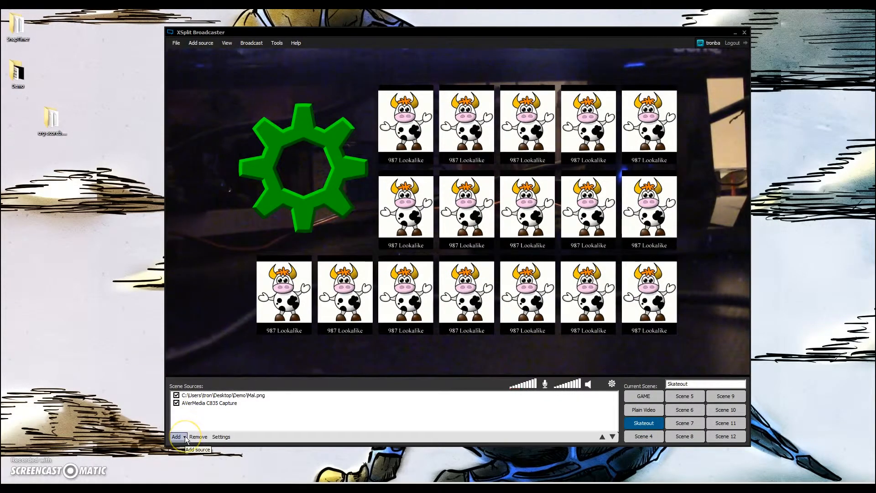
Rename Scene 4 to Hurt
click(644, 437)
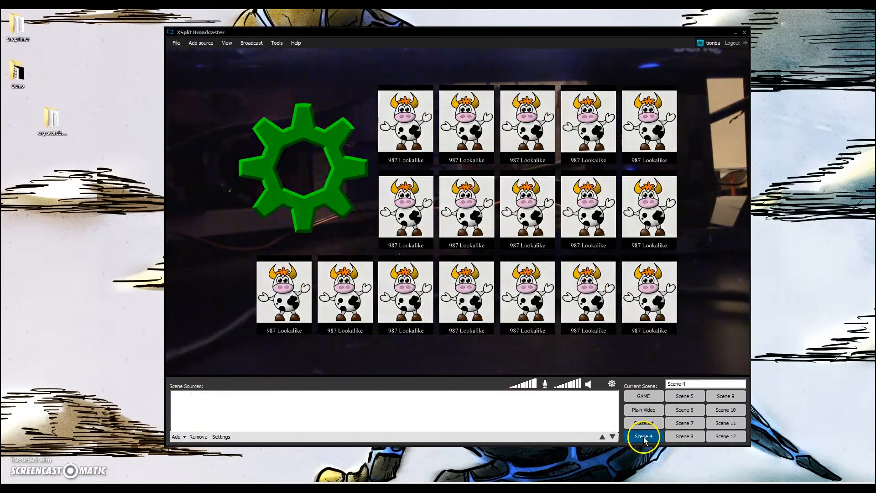
drag(710, 383, 600, 384)
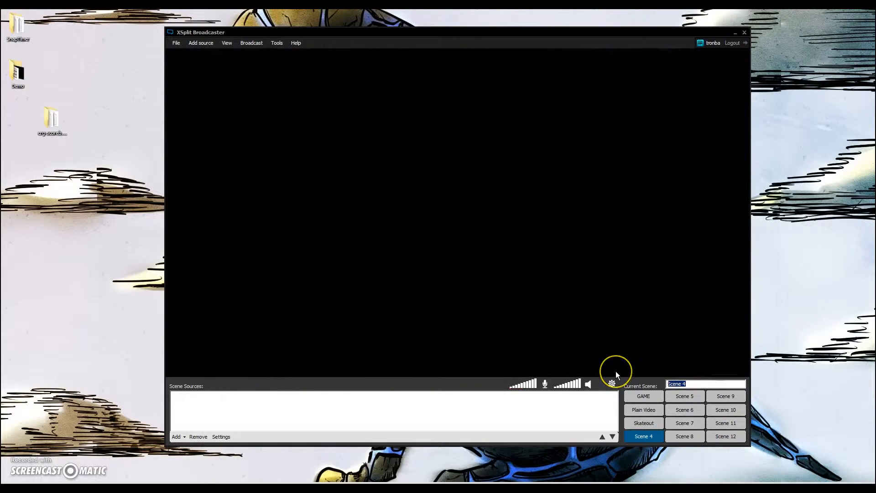
text(Hurt)
Add the AVerMedia C835 Capture source to the Hurt scene and stretch it to fill the canvas
click(185, 436)
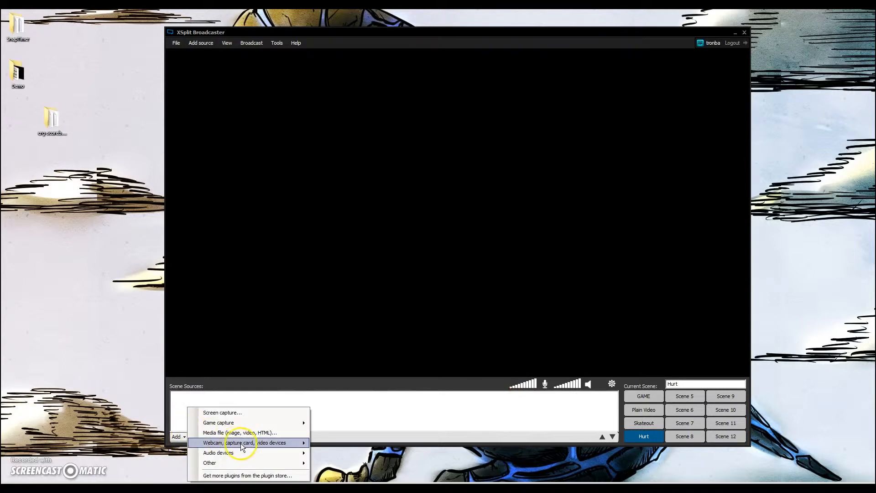
mouse_move(243, 445)
click(368, 416)
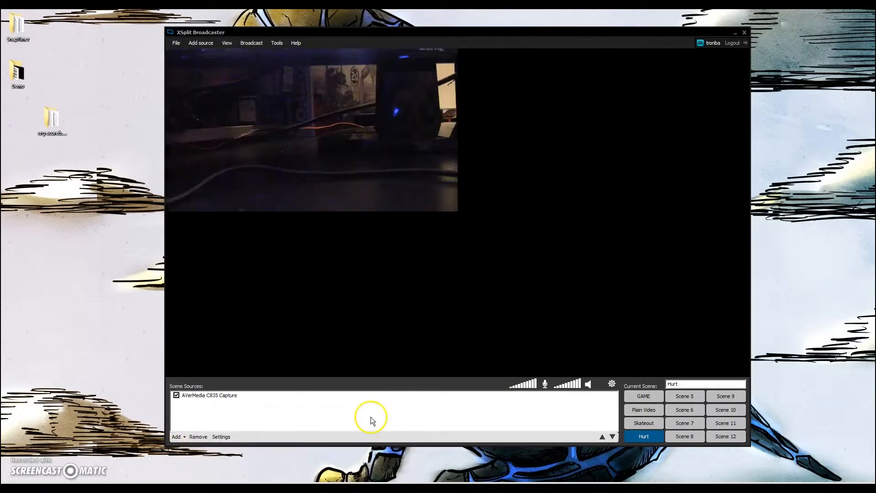
drag(457, 209, 744, 381)
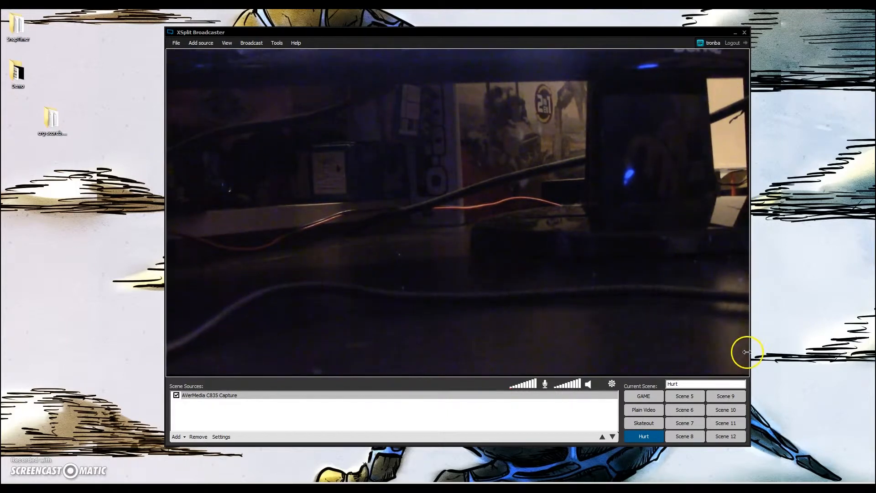
Add the media file Injured player.PNG from the Demo folder and stretch it over the full canvas
click(194, 408)
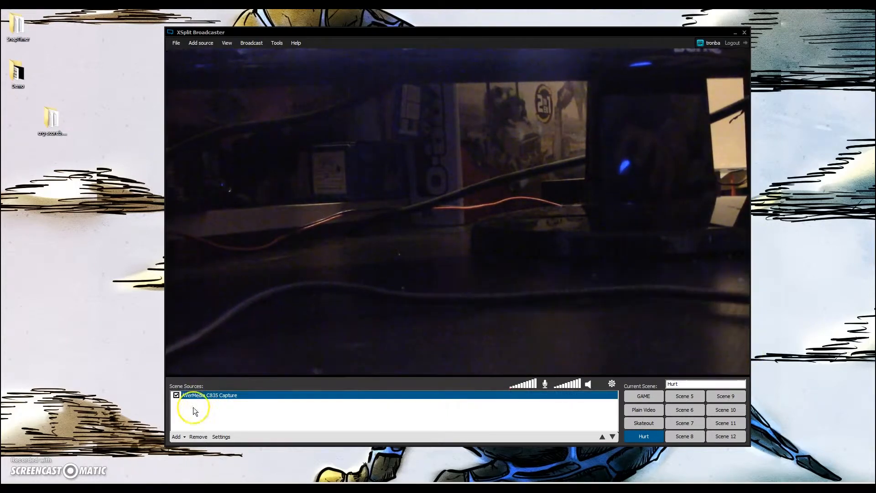
click(177, 437)
click(208, 433)
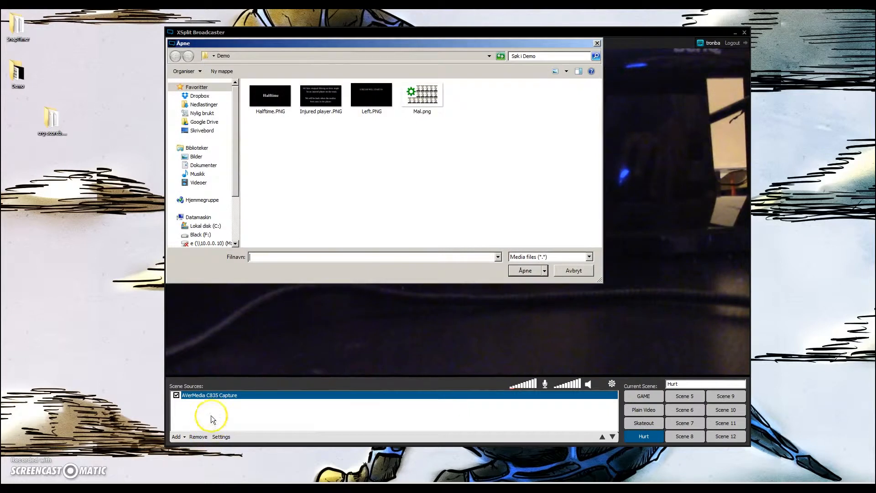
click(320, 103)
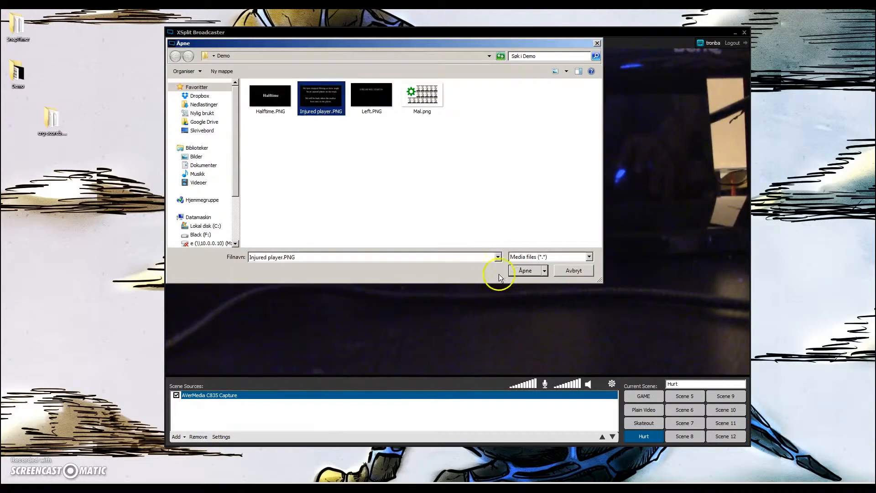
click(532, 273)
click(470, 195)
drag(458, 206, 219, 385)
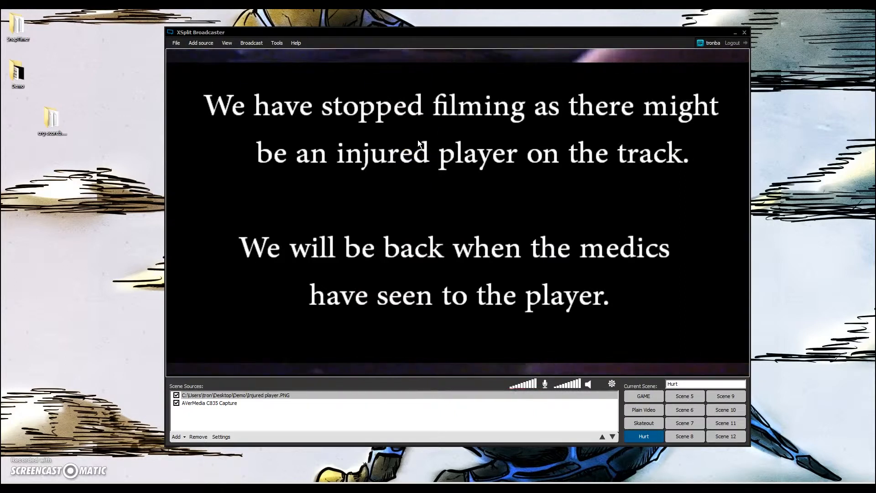
Open the Injured player image's color settings and set its transparency to 20
click(429, 124)
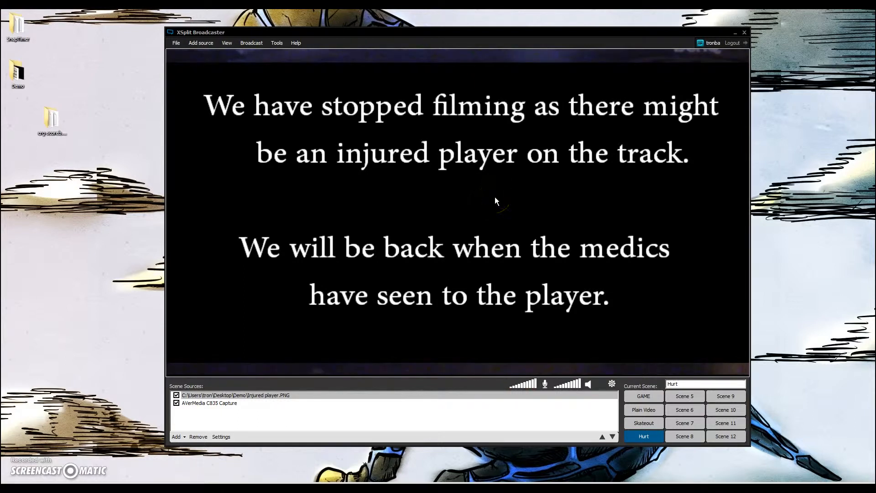
click(657, 74)
right_click(612, 172)
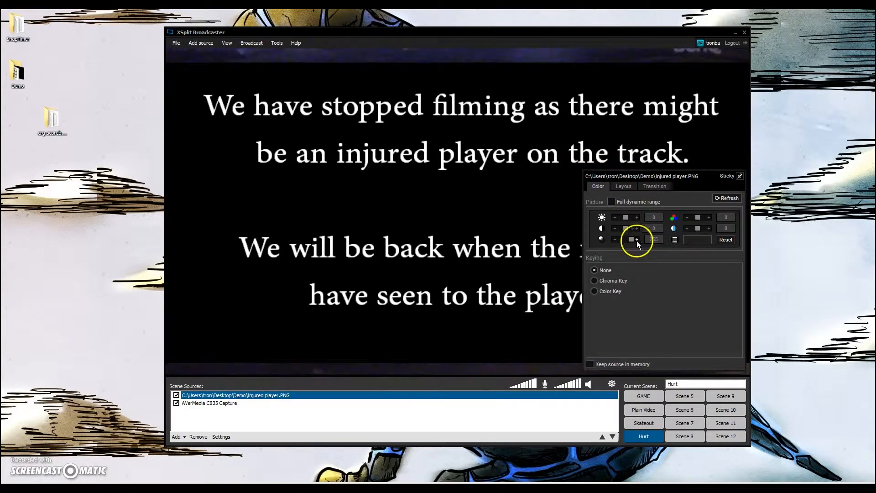
drag(660, 240, 644, 238)
text(200)
click(754, 182)
click(577, 84)
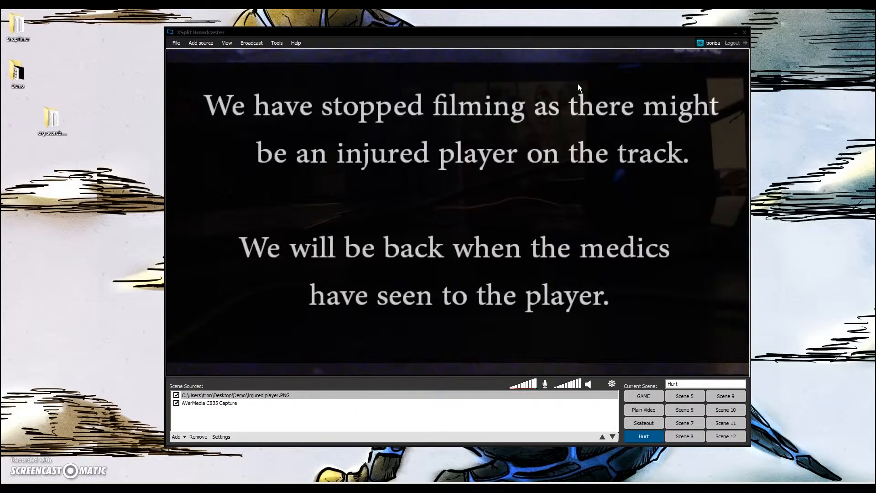
Switch between the GAME, Skateout and Hurt scenes to compare their previews
click(622, 165)
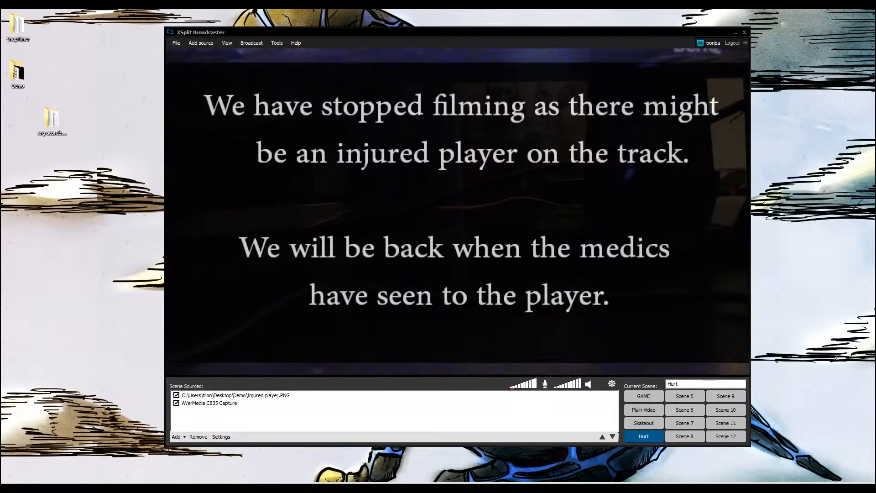
mouse_move(648, 411)
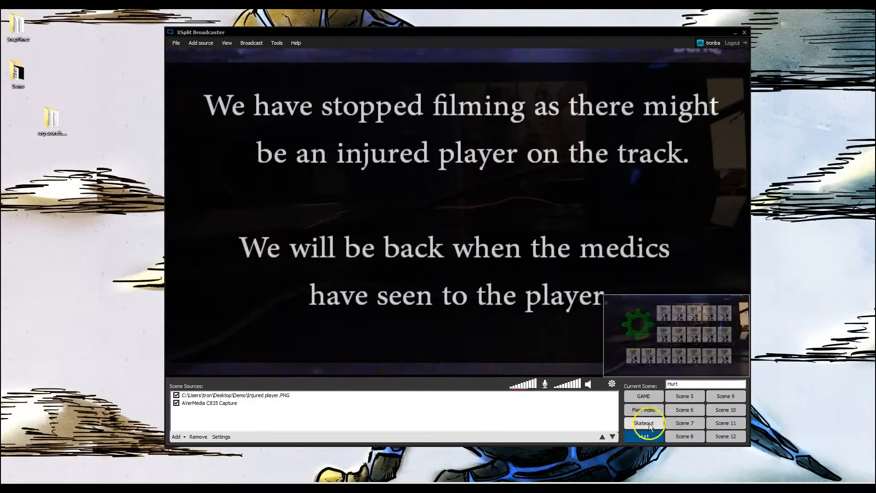
click(645, 397)
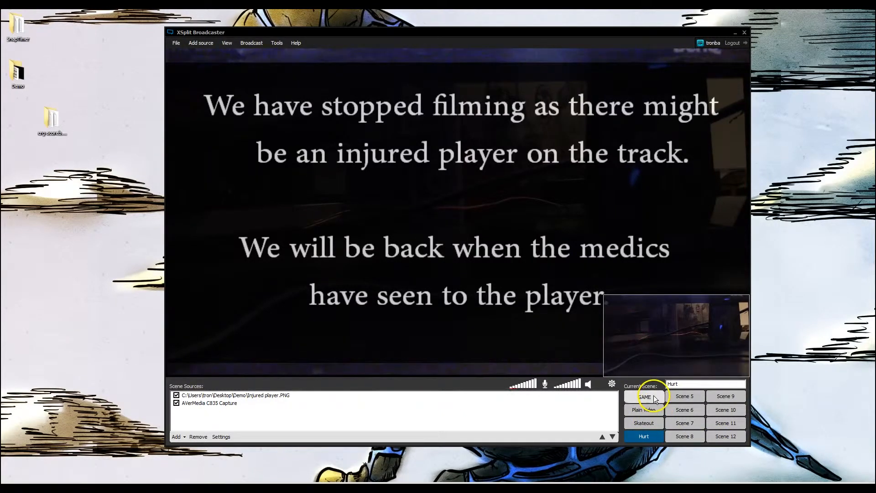
click(645, 423)
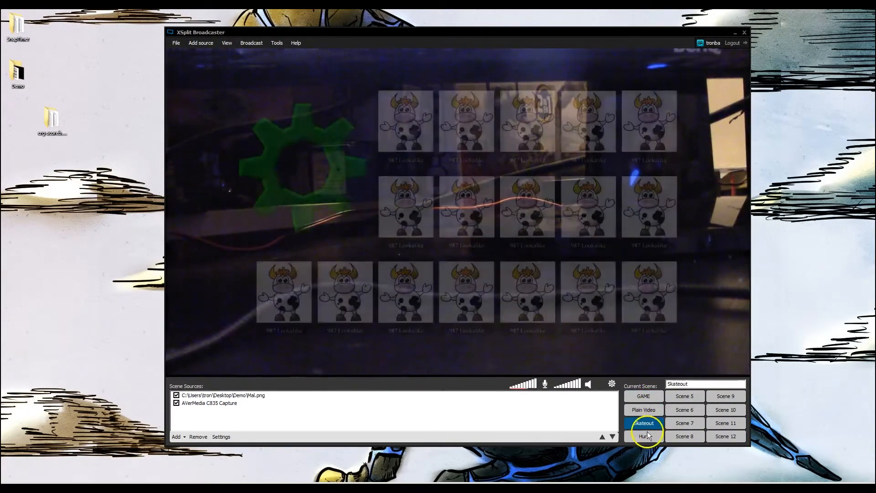
click(645, 436)
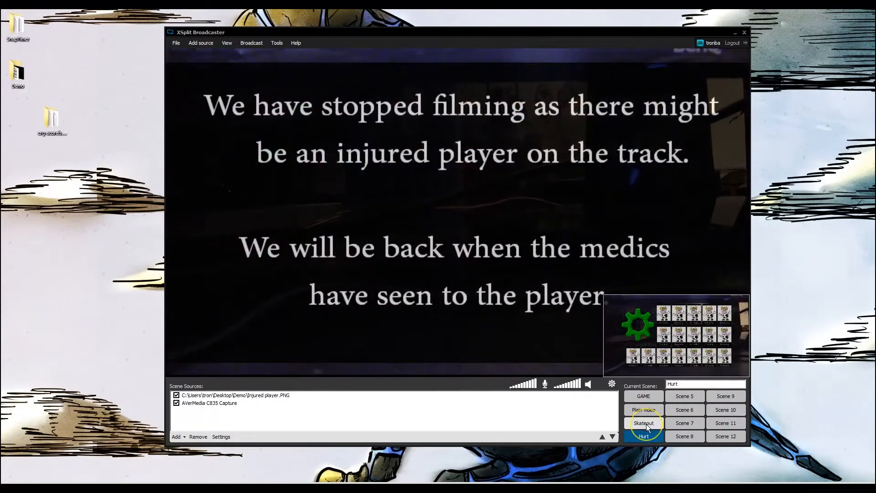
click(646, 423)
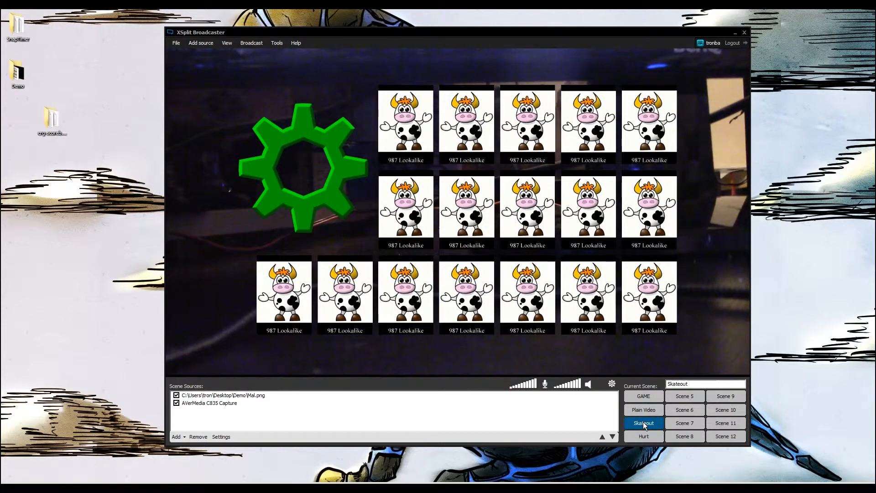
click(665, 370)
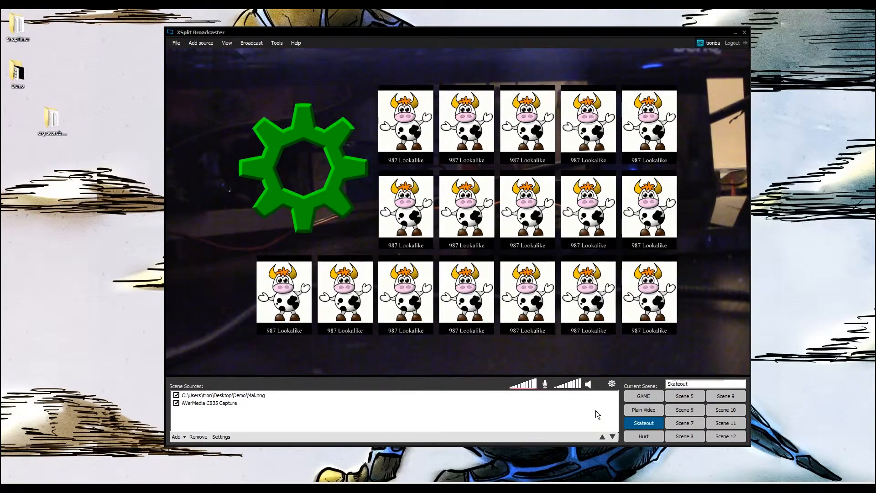
drag(529, 387, 517, 387)
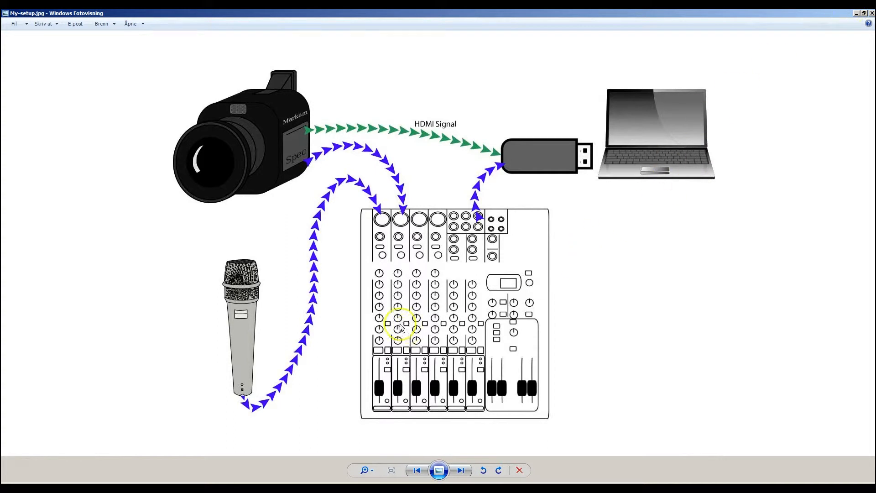
click(855, 14)
Mute the microphone and speaker audio, then switch to the GAME scene
click(547, 385)
click(591, 385)
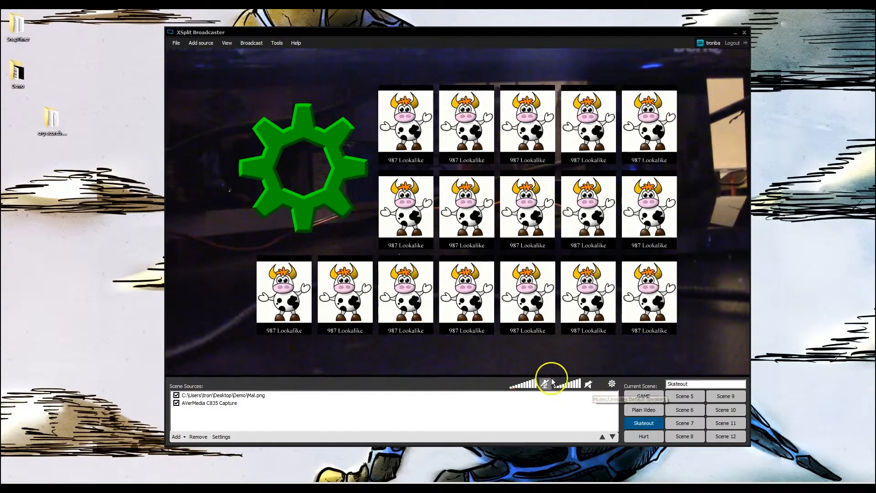
click(635, 400)
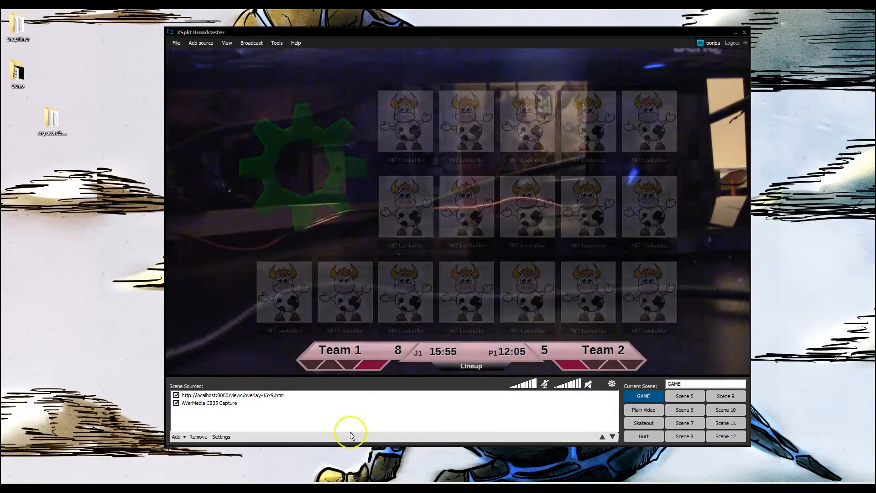
In the Plain Video scene, set the AVerMedia C835 Capture source's audio output to Stream Only
click(644, 410)
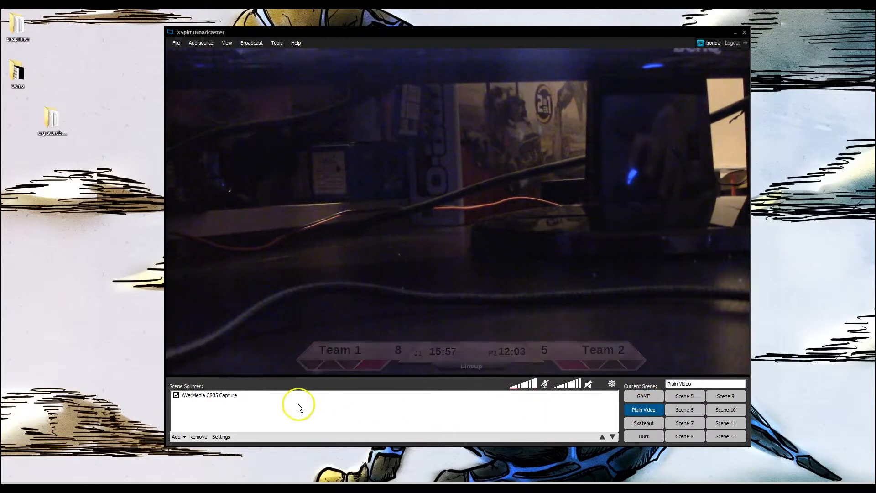
right_click(230, 397)
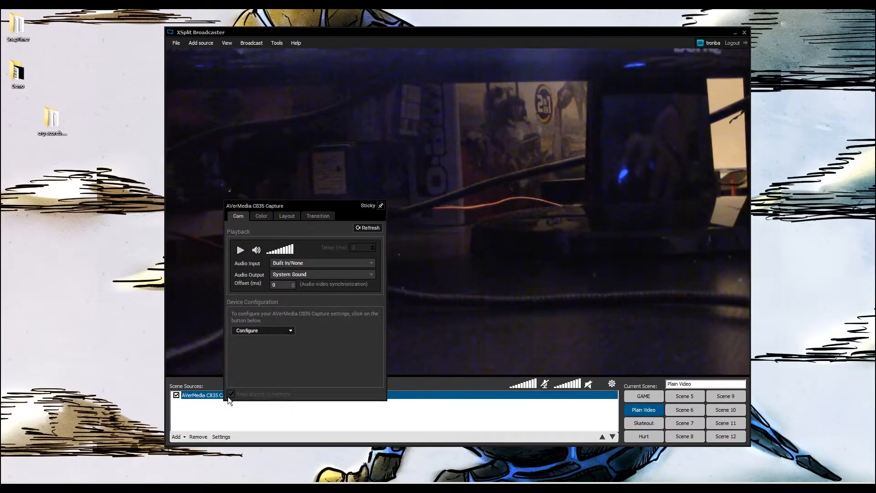
click(286, 216)
click(242, 217)
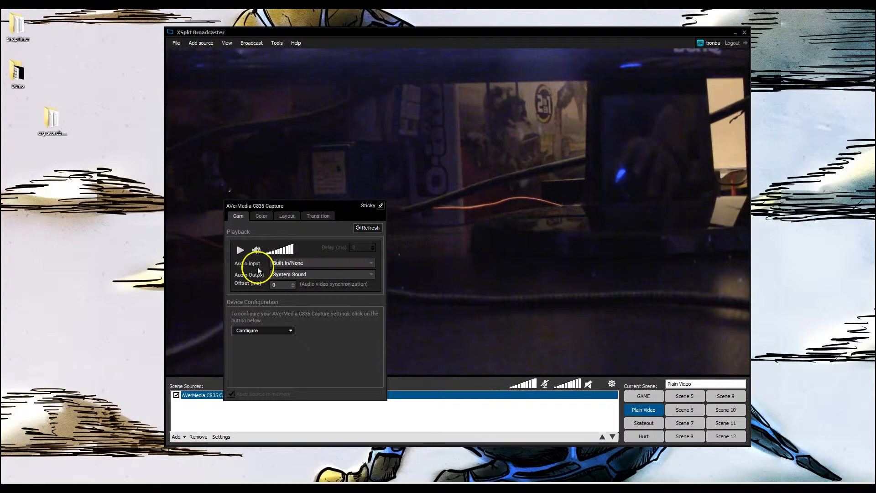
click(297, 274)
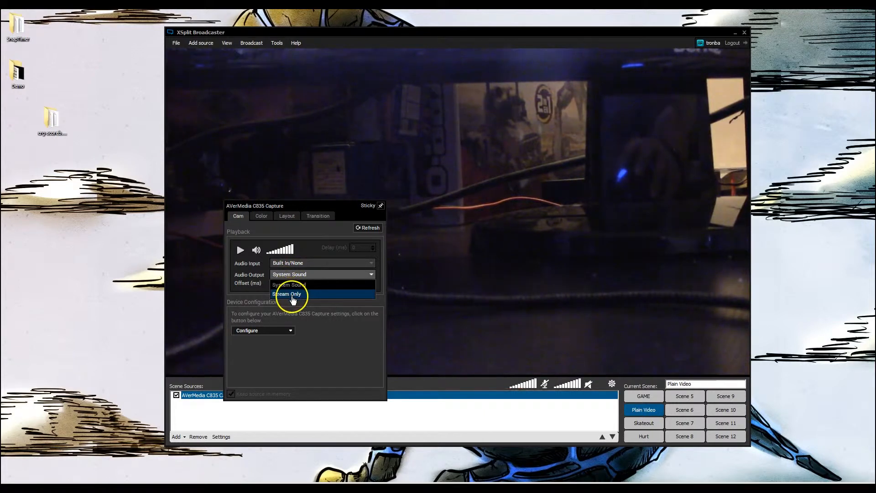
click(290, 294)
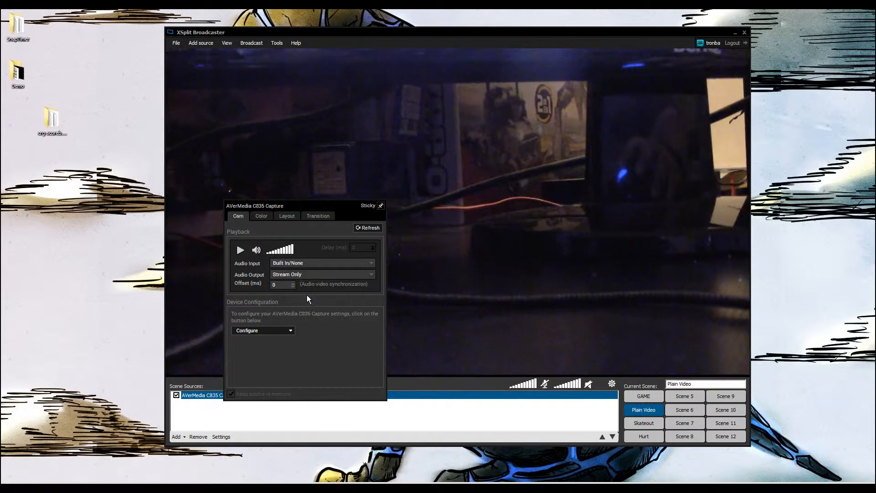
click(416, 259)
click(426, 295)
click(437, 309)
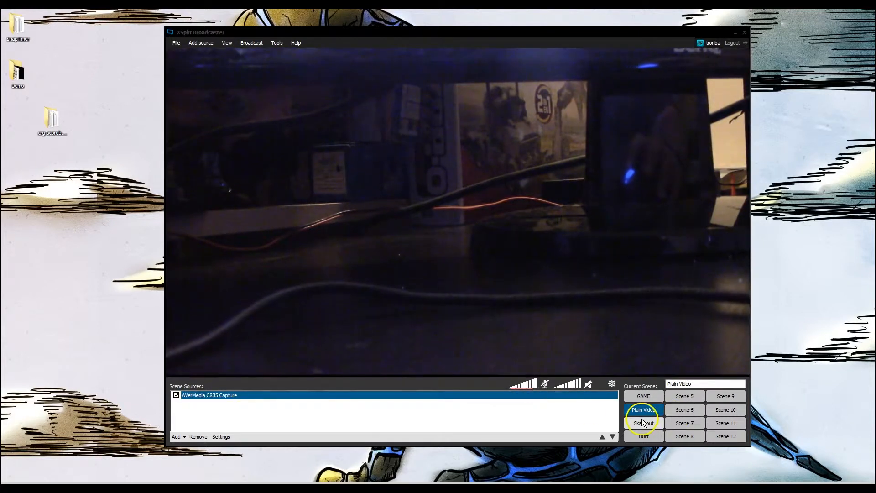
Switch to the GAME scene and check the AVerMedia C835 Capture source's audio settings
click(645, 397)
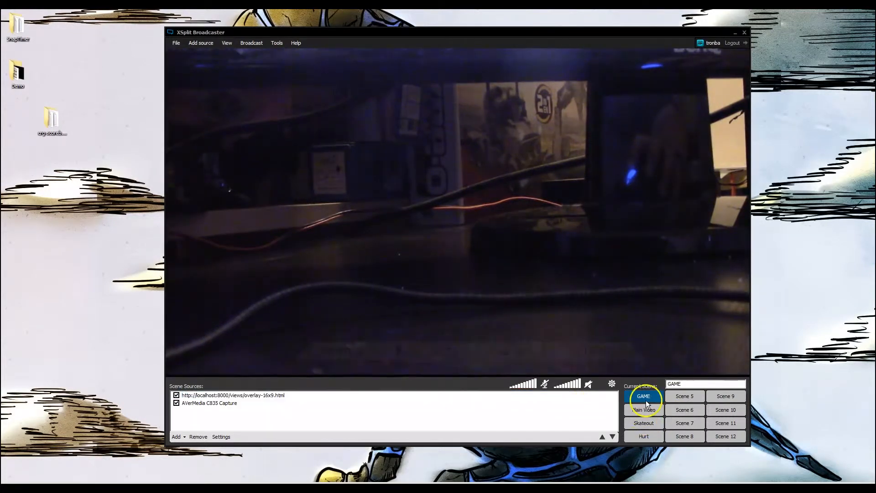
click(219, 404)
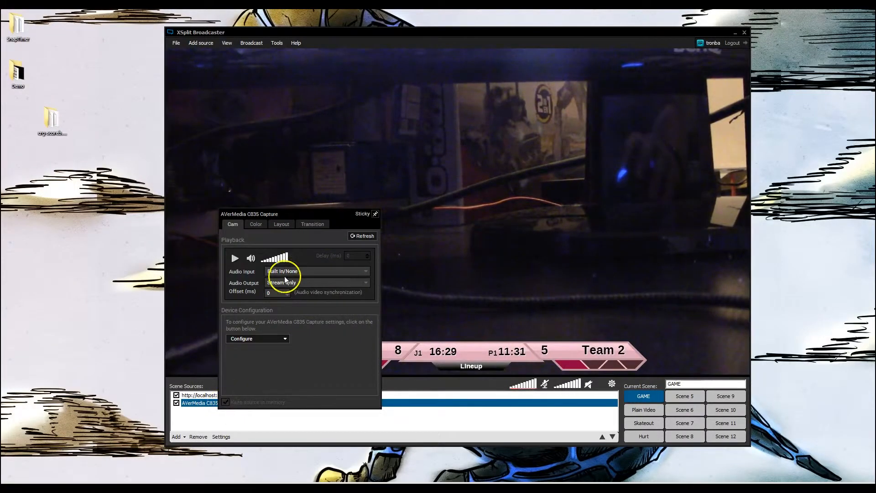
click(420, 228)
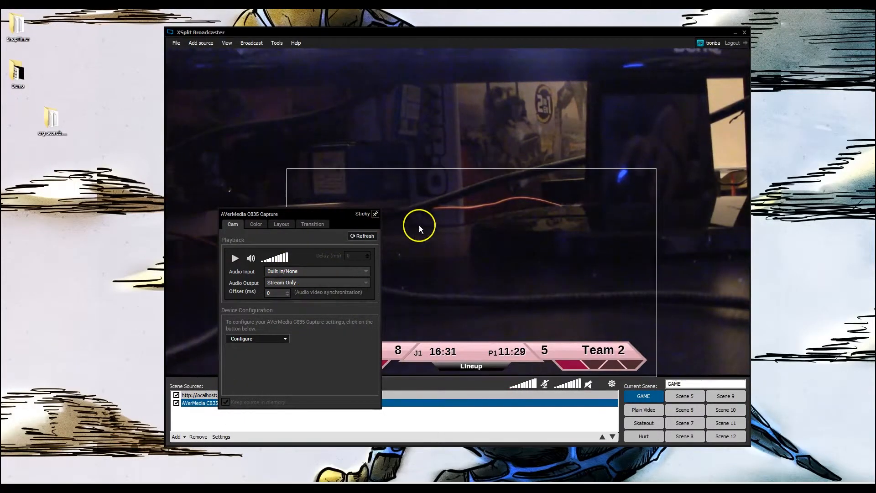
click(625, 135)
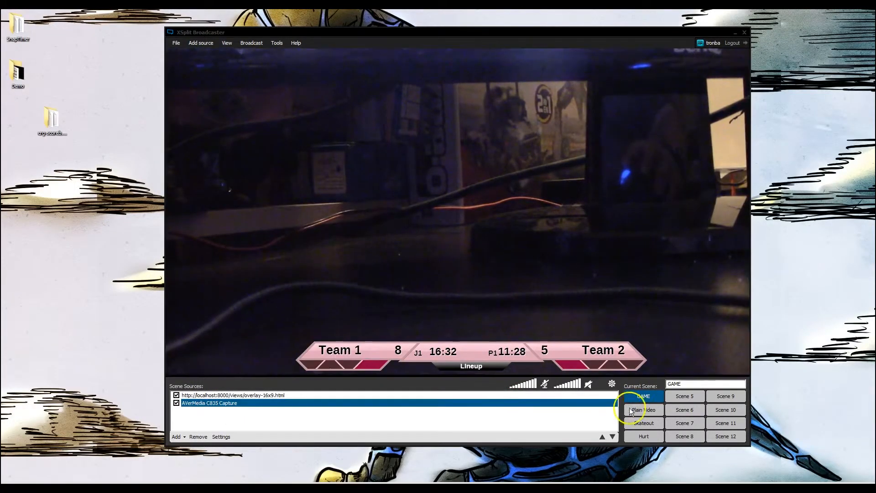
Toggle the default microphone mute on and off
click(545, 383)
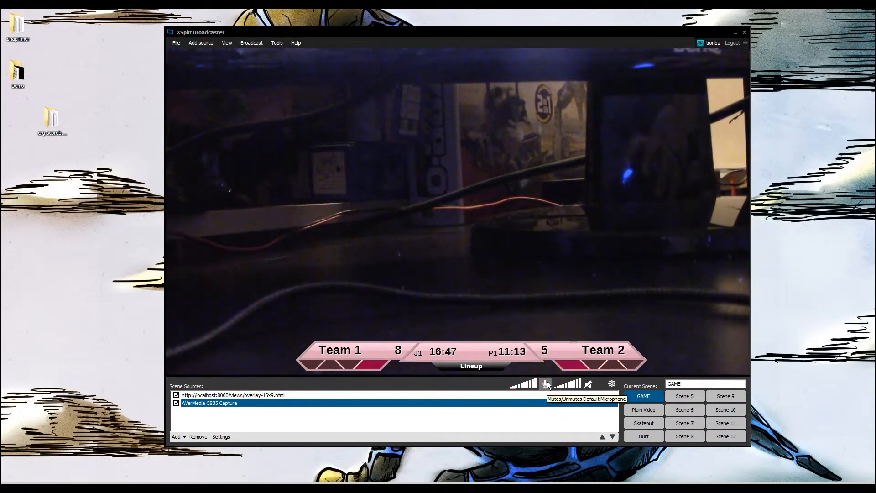
click(542, 380)
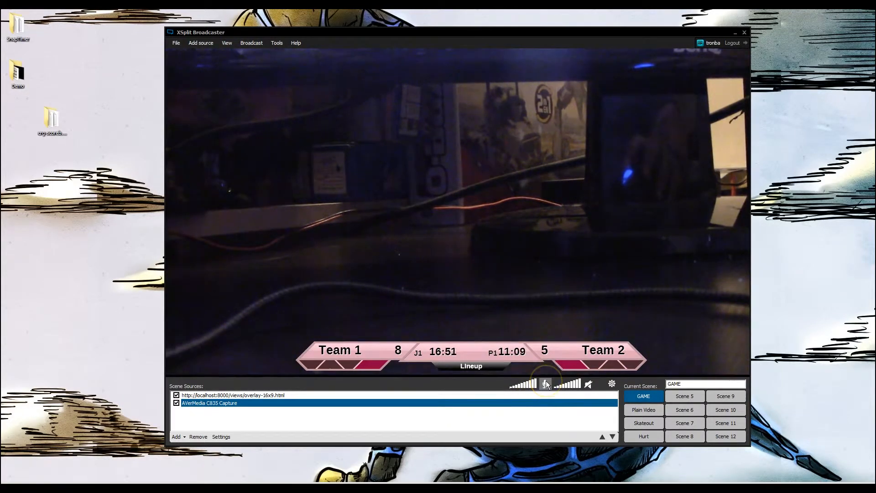
click(546, 381)
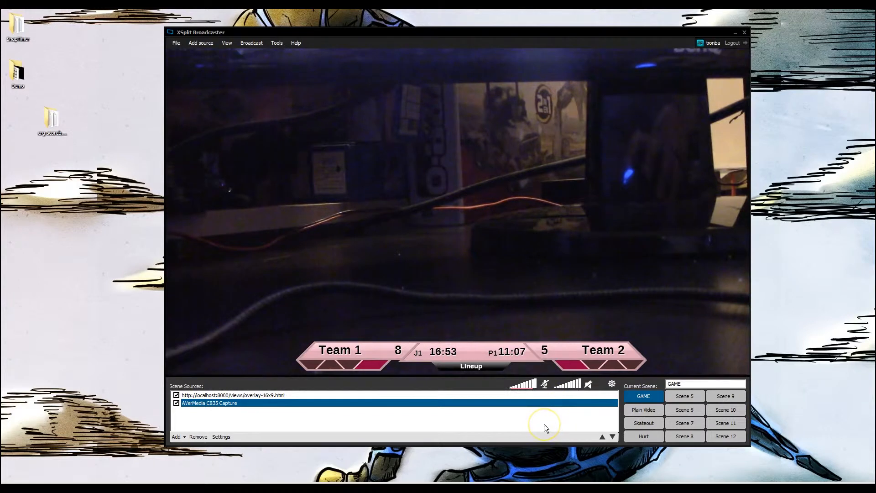
click(544, 384)
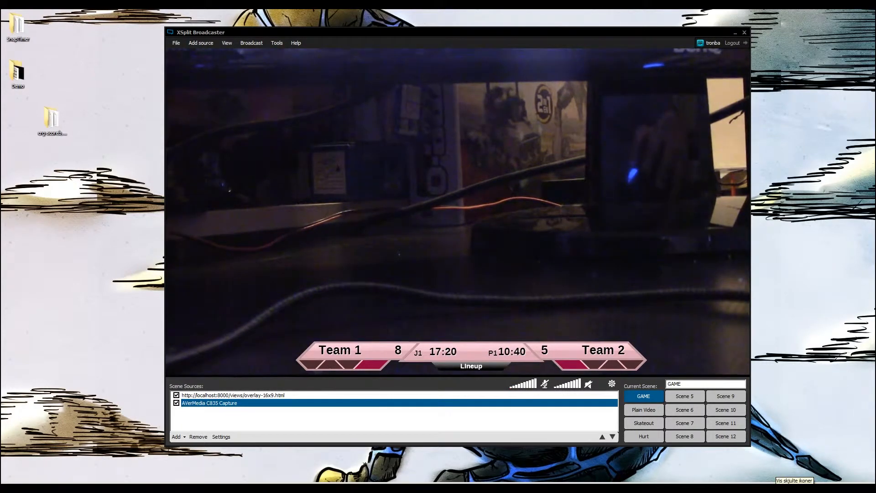
Rename the Scene 5 scene as Halftime
click(696, 397)
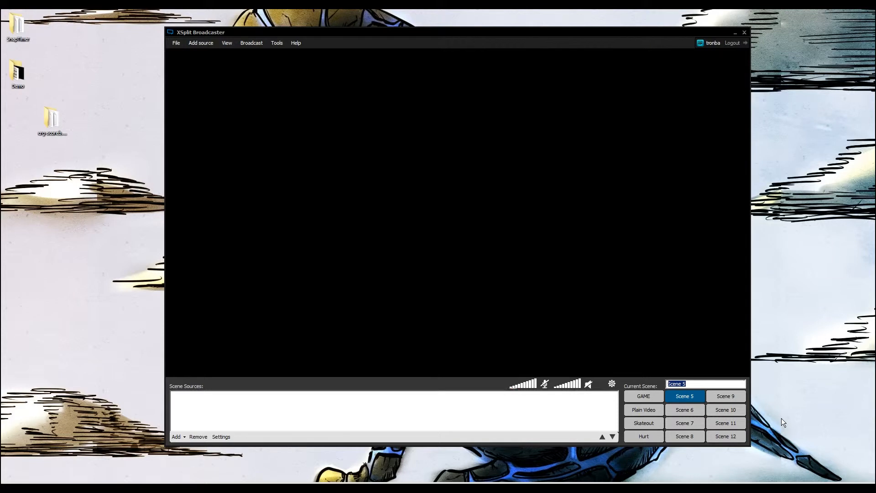
text(Halftime)
click(809, 416)
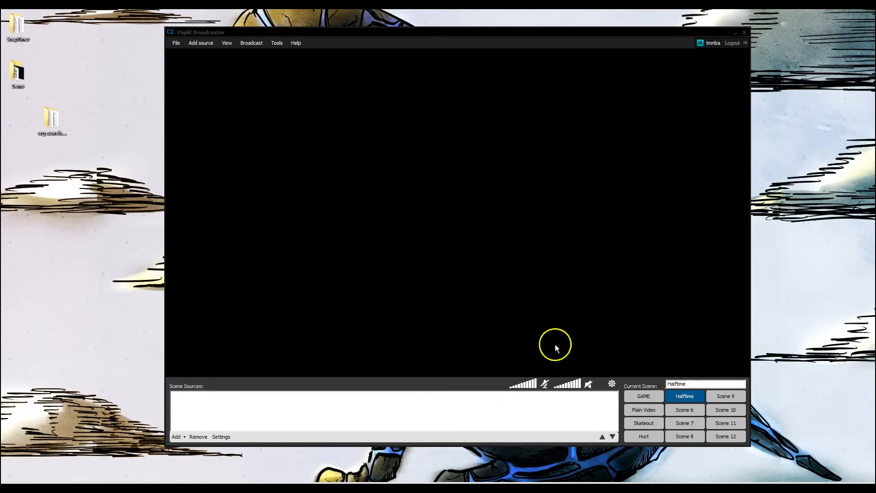
Add the media file Halftime.PNG from the Demo folder and stretch it over the full canvas
click(184, 438)
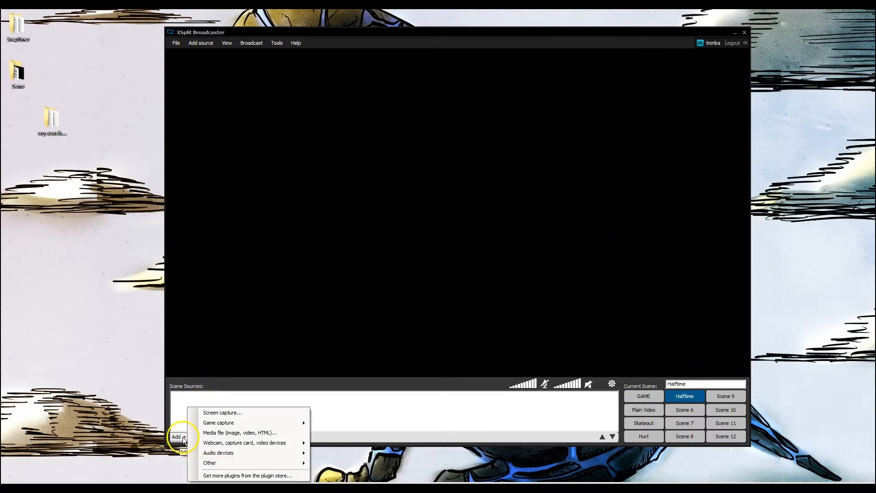
click(214, 433)
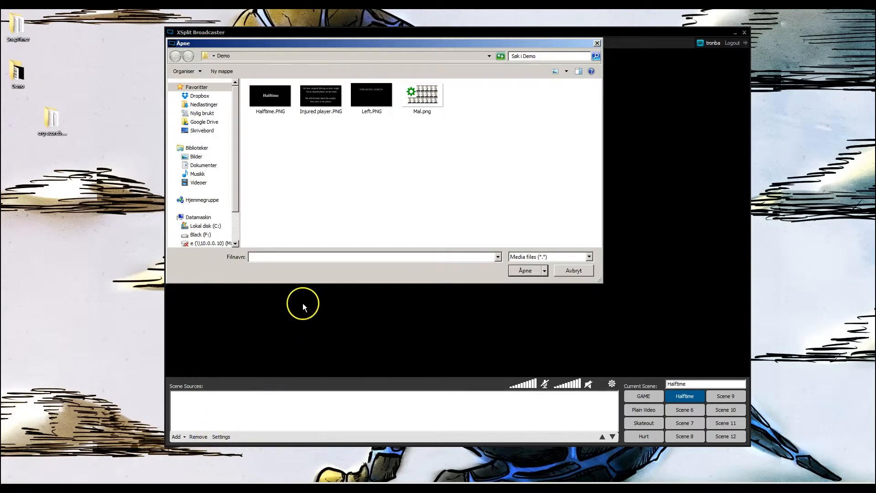
click(273, 109)
click(524, 271)
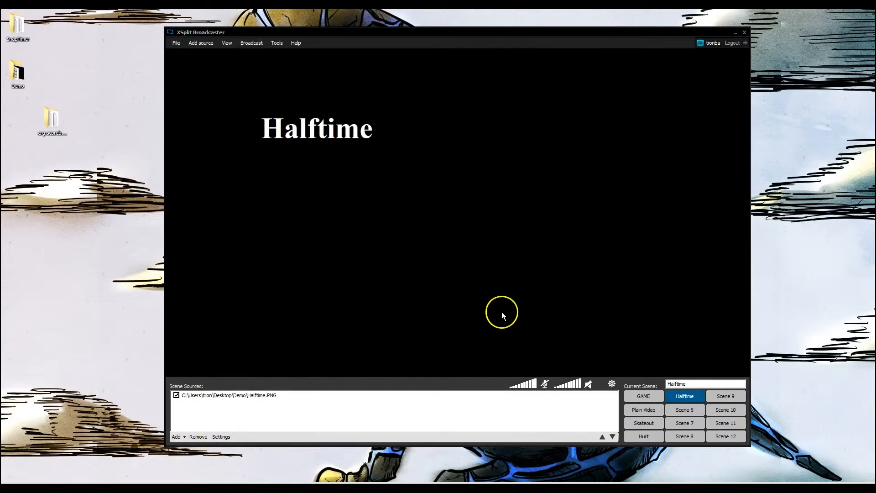
drag(329, 129, 501, 174)
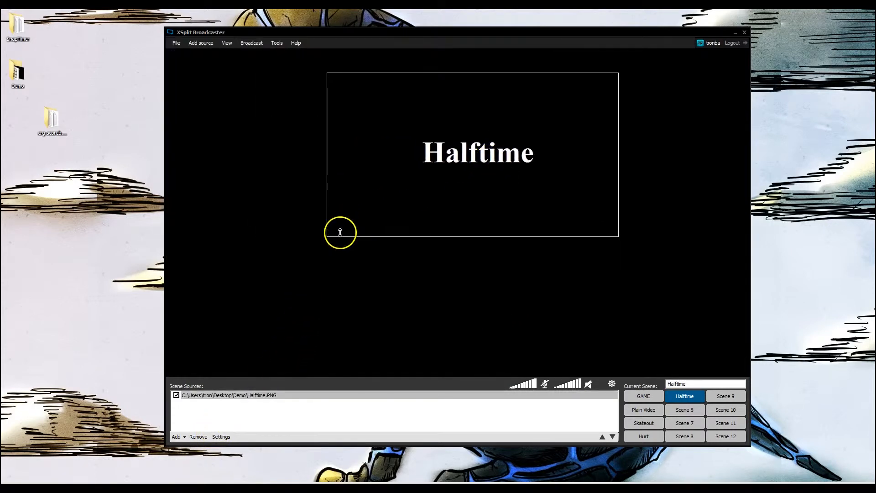
drag(328, 235, 166, 316)
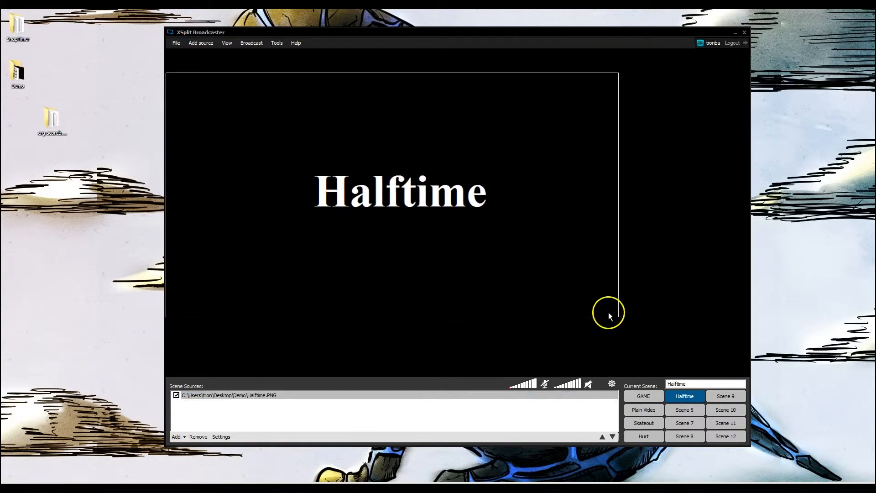
drag(618, 314, 772, 385)
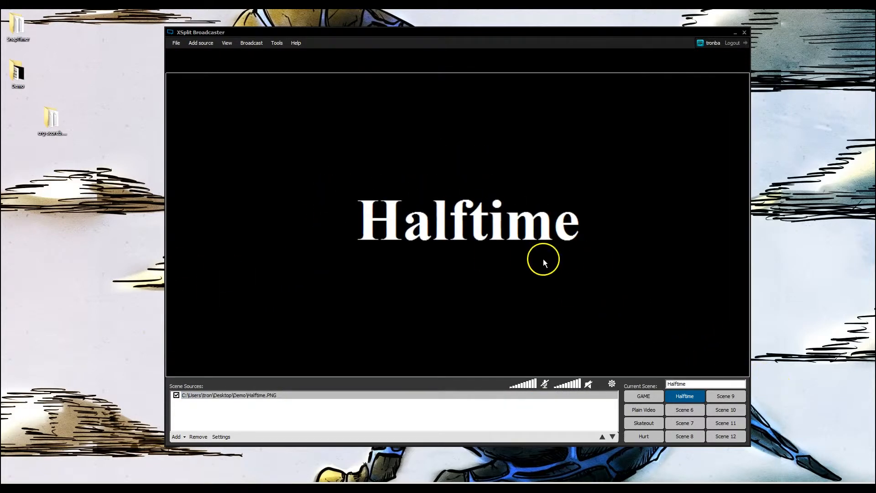
drag(543, 259, 552, 245)
drag(571, 348, 571, 346)
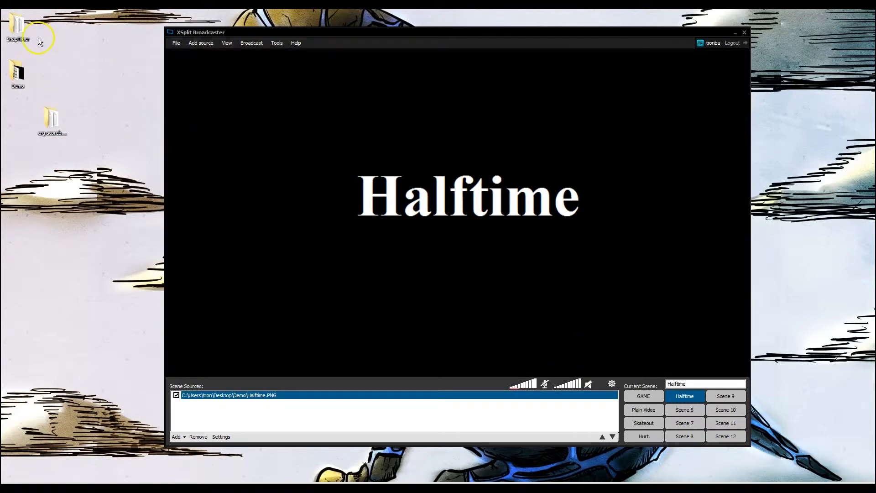
Launch SnapTimer.exe from the SnapTimer folder and place the timer window in the desktop's upper-right corner
click(16, 40)
drag(875, 97, 488, 88)
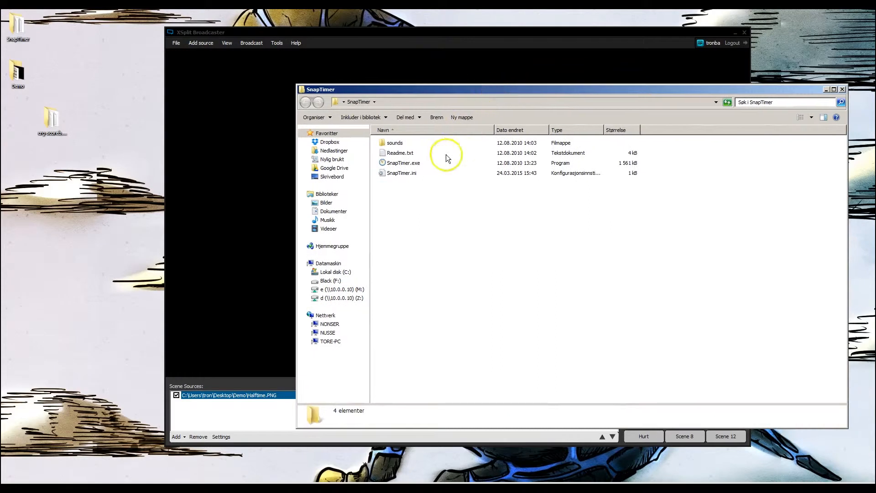
click(396, 164)
double_click(397, 164)
click(461, 252)
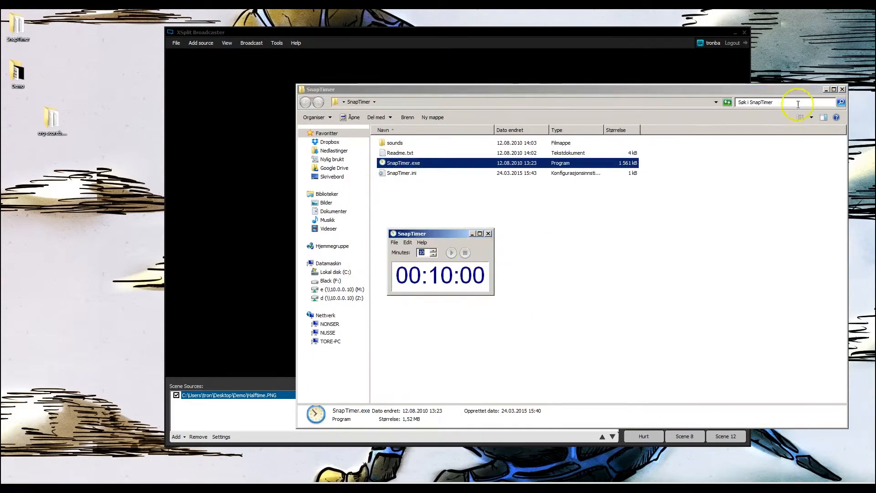
click(842, 89)
drag(439, 234, 820, 16)
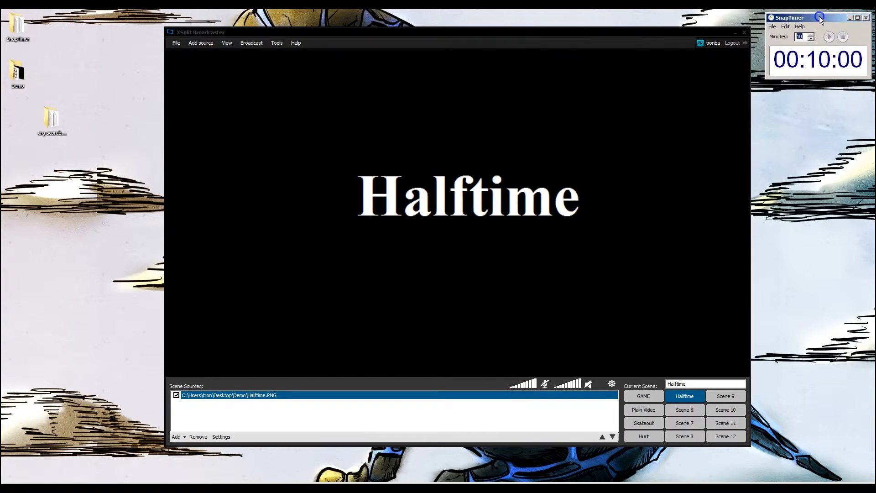
In SnapTimer's font options, set the timer background color to black and the text color to white
click(785, 26)
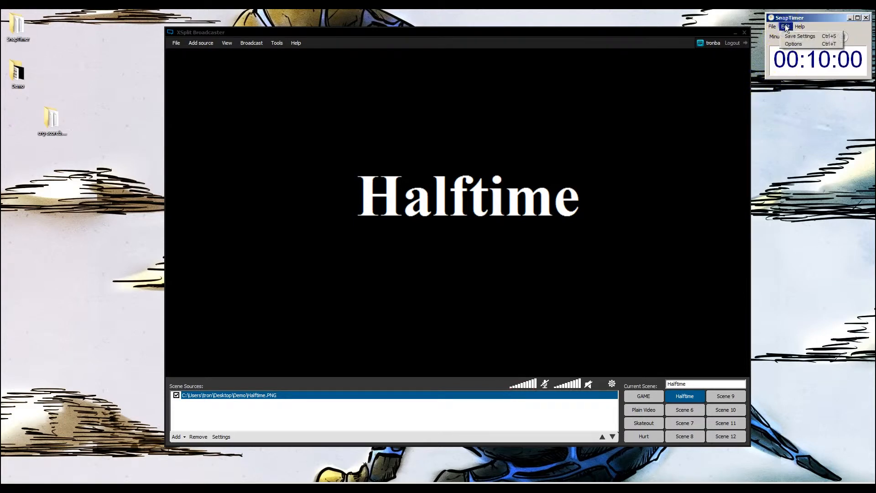
click(798, 43)
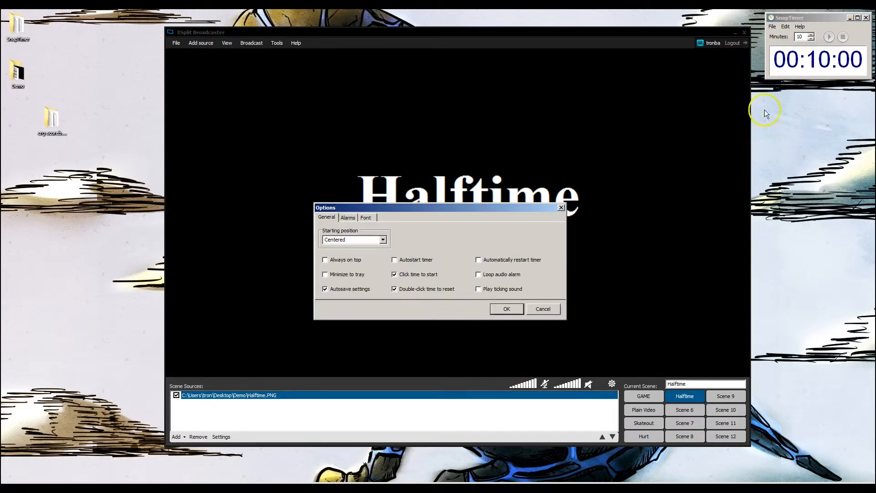
click(364, 218)
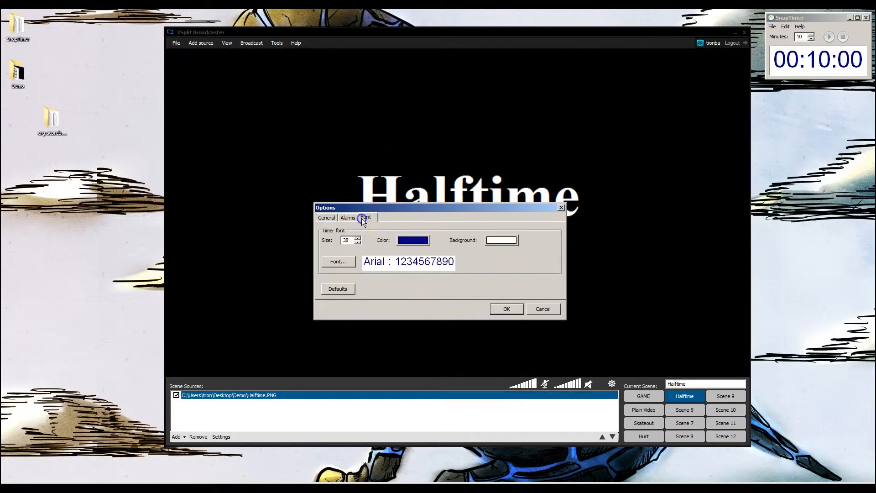
click(510, 242)
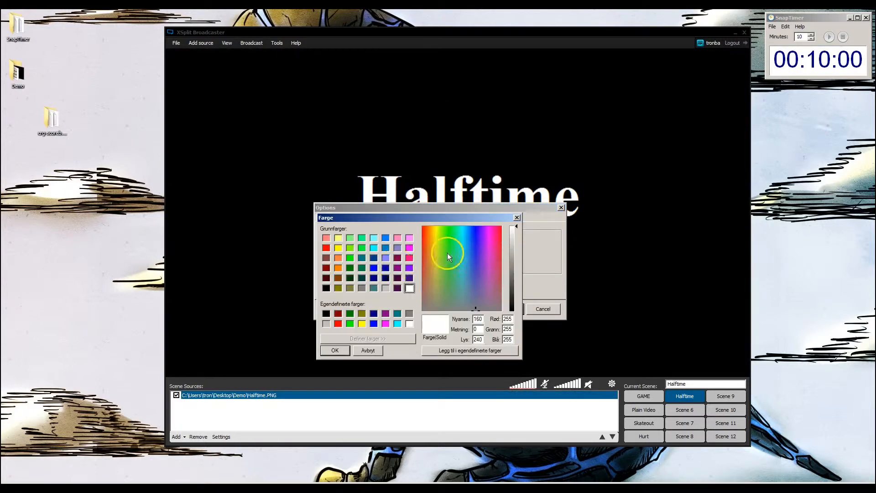
click(326, 288)
click(337, 351)
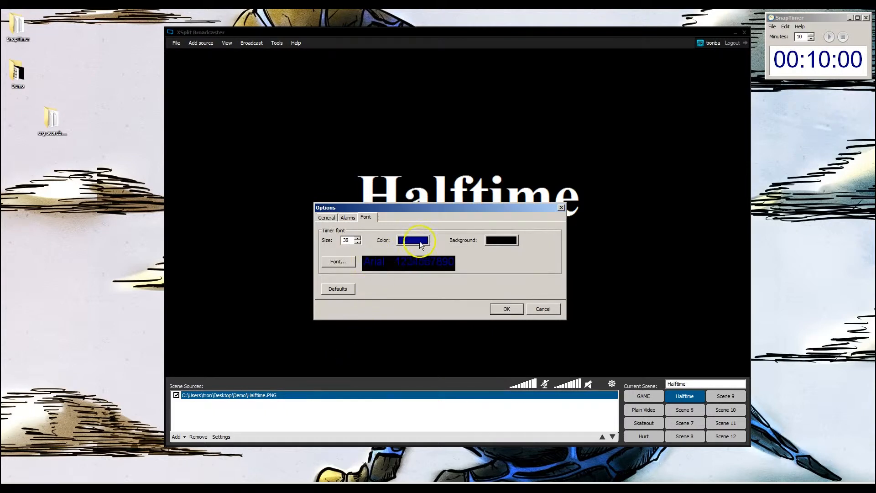
click(420, 243)
click(410, 288)
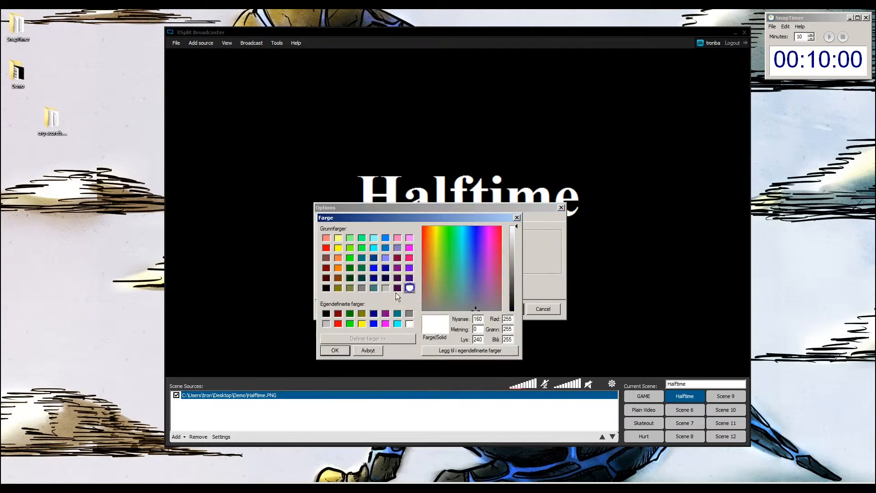
click(335, 351)
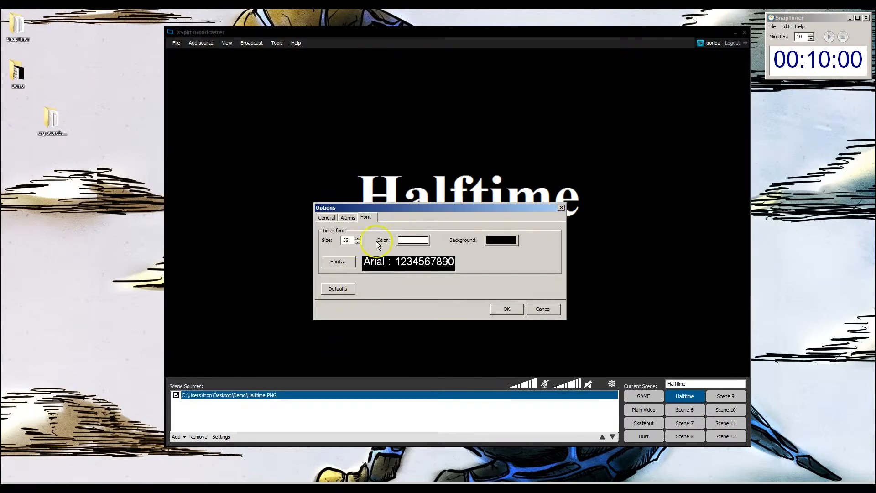
Change SnapTimer's timer font to Times New Roman and confirm the options
click(338, 261)
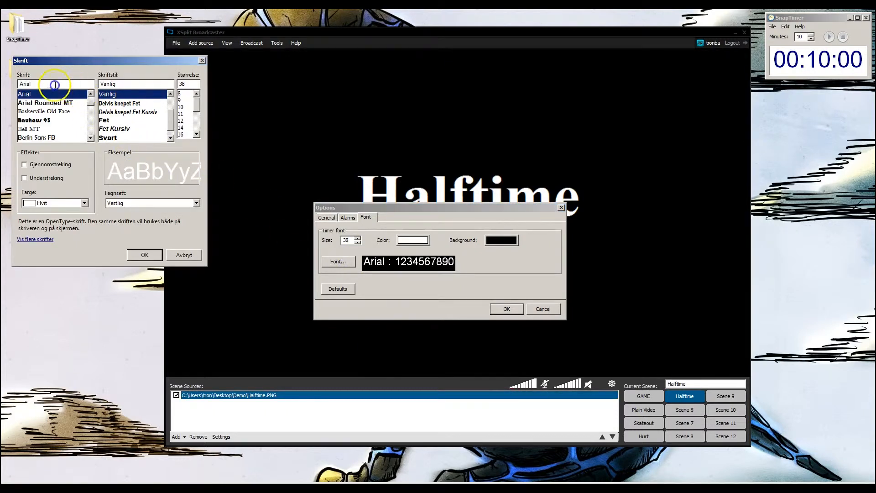
text(tim)
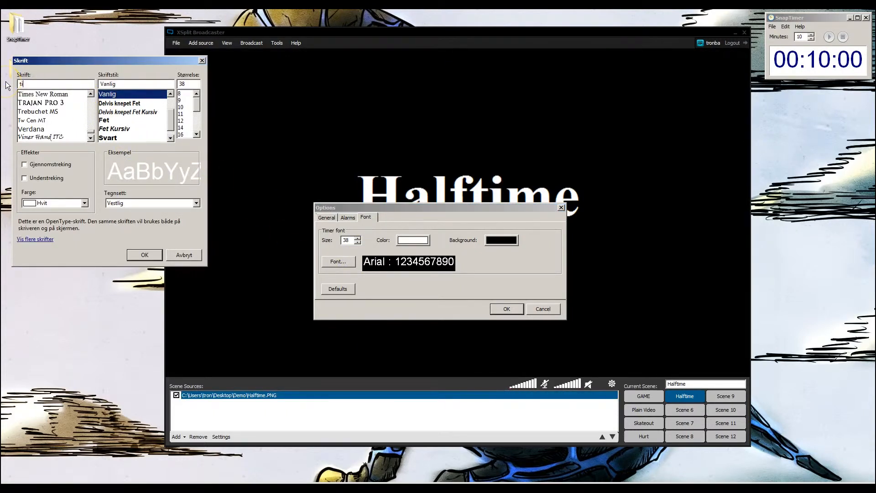
click(59, 94)
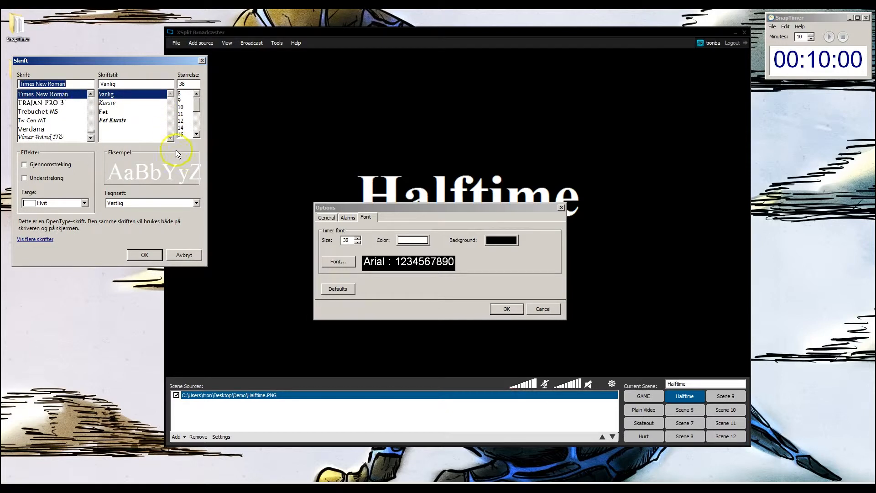
click(143, 255)
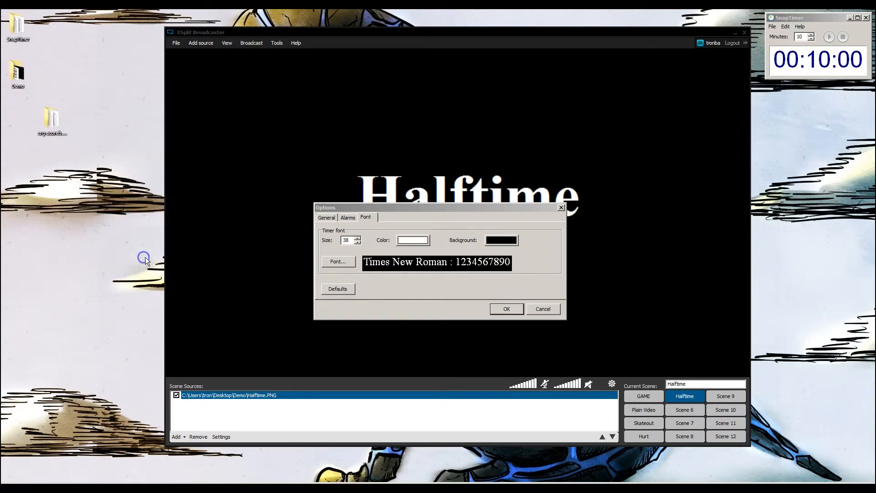
click(505, 309)
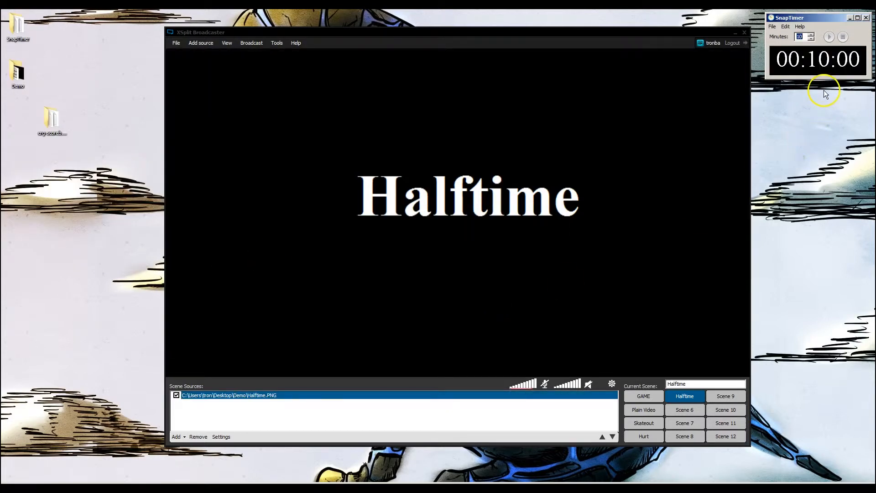
Add a screen-capture source of the SnapTimer countdown display region to the Halftime scene
drag(834, 20, 837, 17)
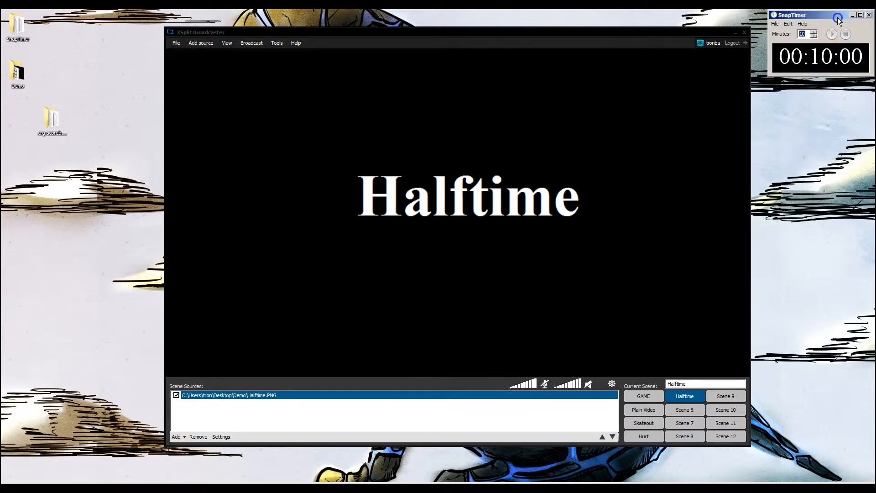
click(228, 396)
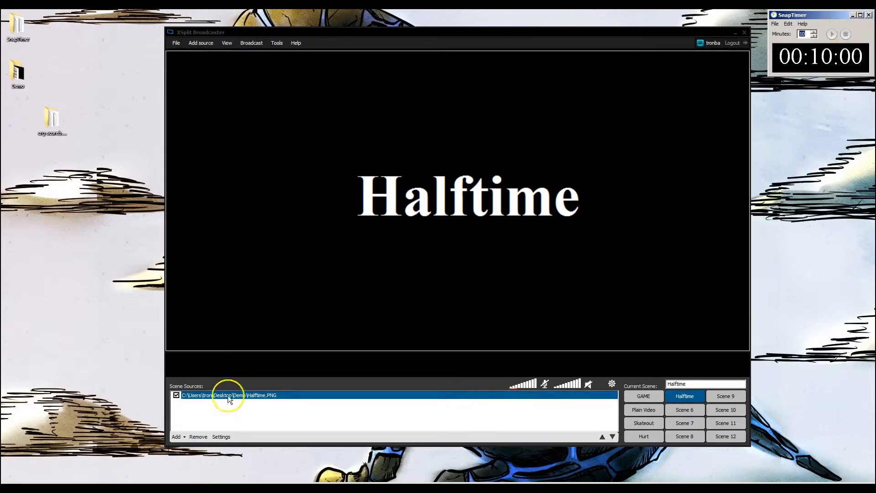
click(184, 437)
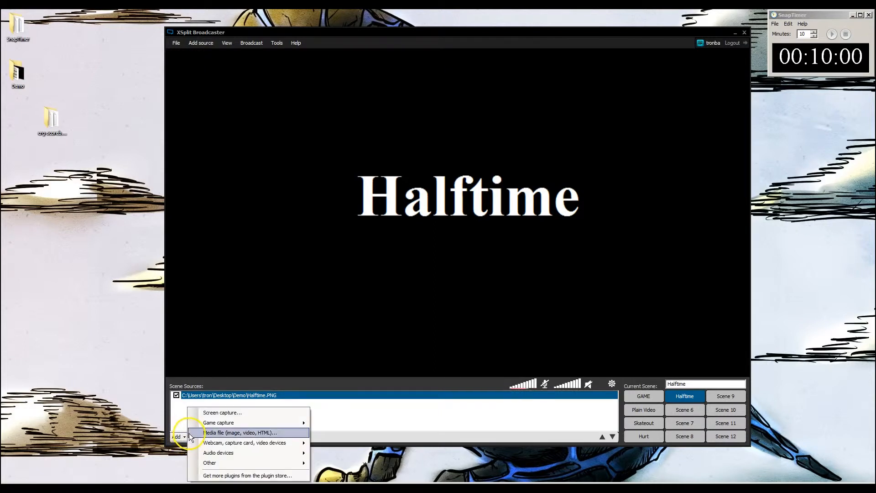
click(262, 413)
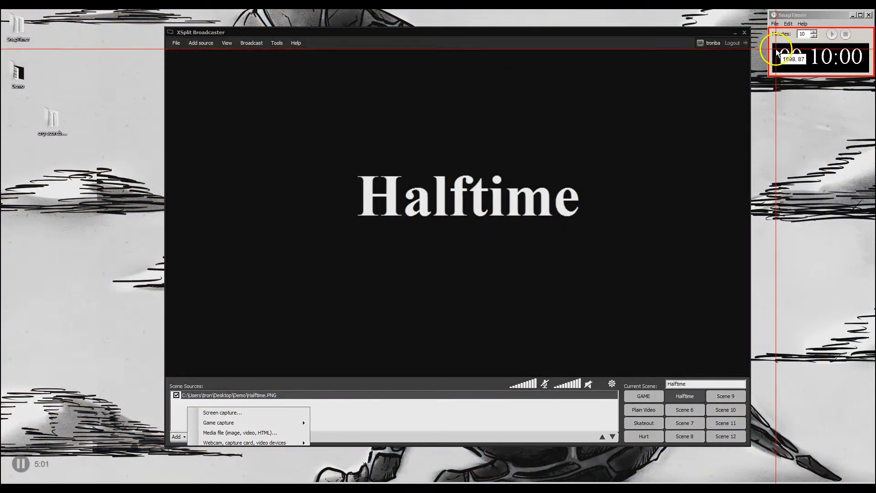
drag(775, 45, 868, 72)
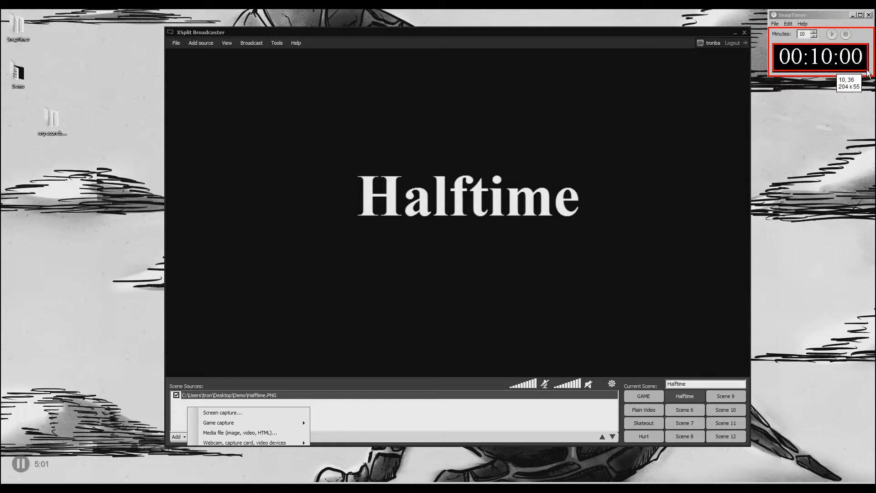
click(868, 72)
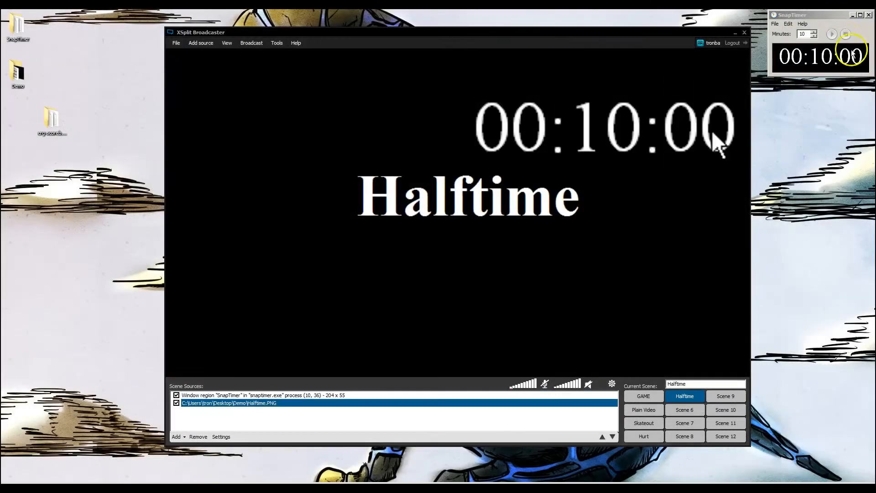
Move the timer source beneath the Halftime title and shrink it to about the title's width
click(815, 26)
mouse_move(815, 15)
mouse_down()
mouse_move(818, 238)
mouse_move(821, 78)
mouse_move(811, 21)
mouse_up()
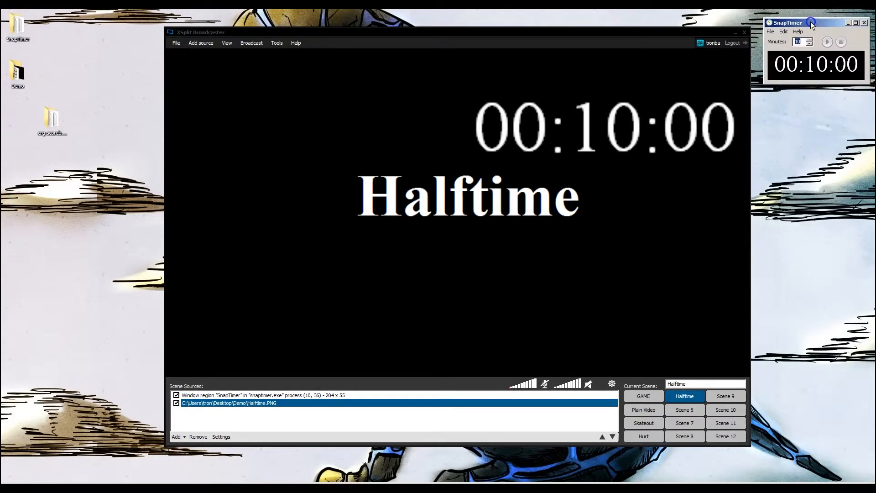
click(677, 131)
drag(656, 129, 522, 260)
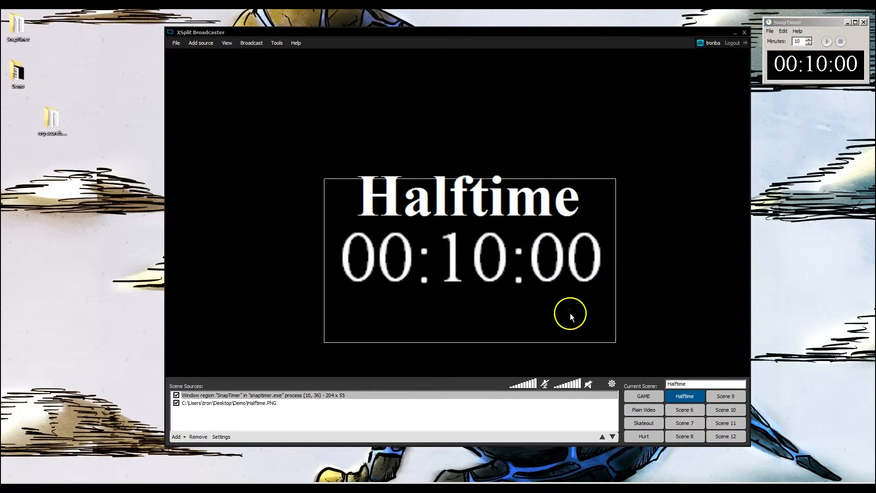
drag(615, 342, 467, 259)
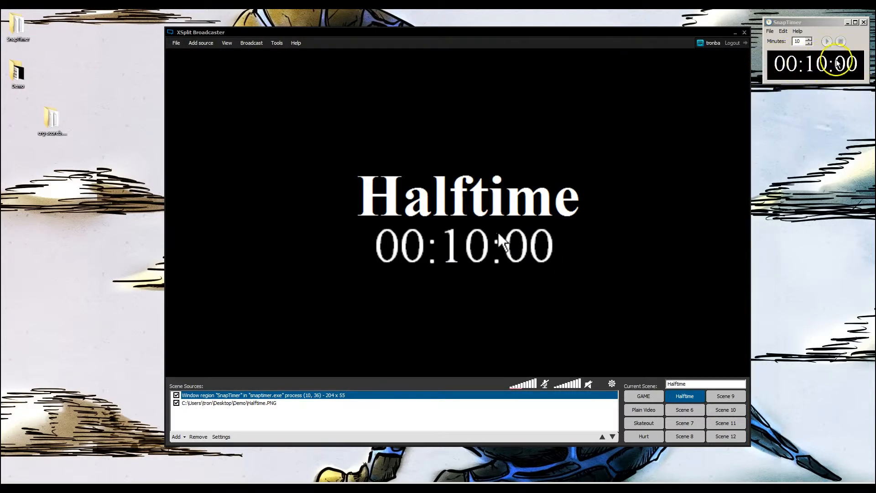
Turn off mouse display in the timer source's capture settings and start the SnapTimer countdown
right_click(519, 248)
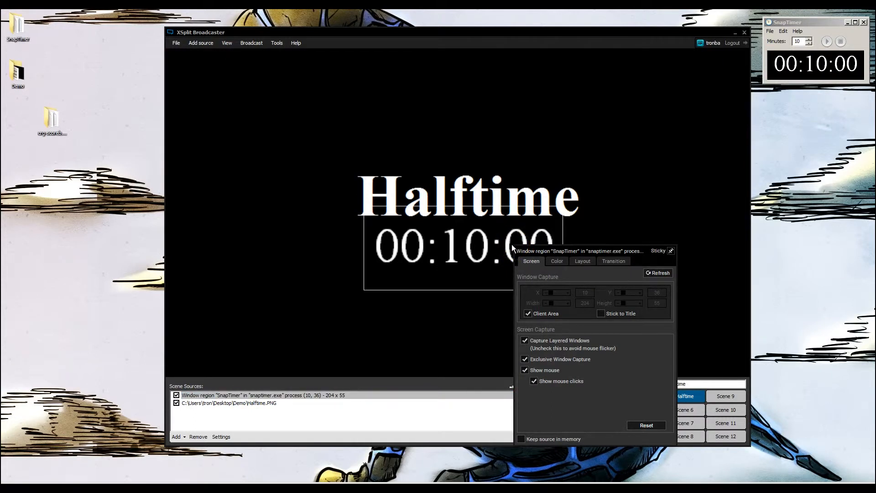
click(525, 370)
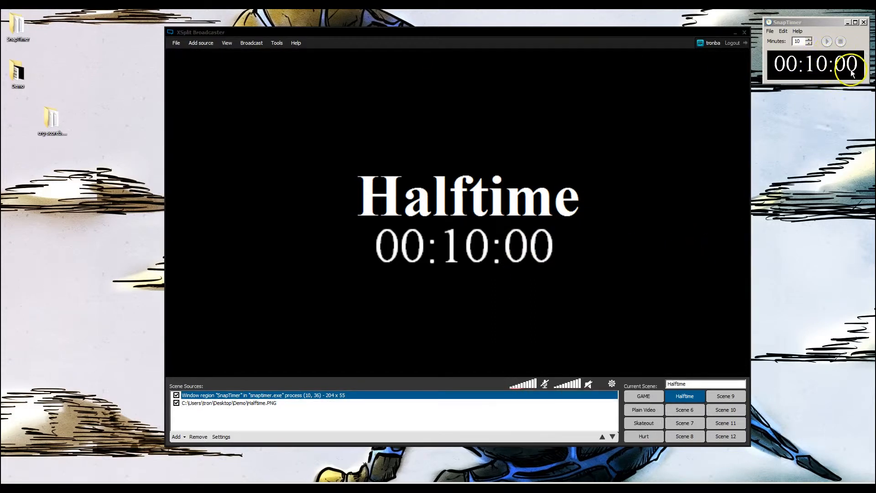
click(829, 42)
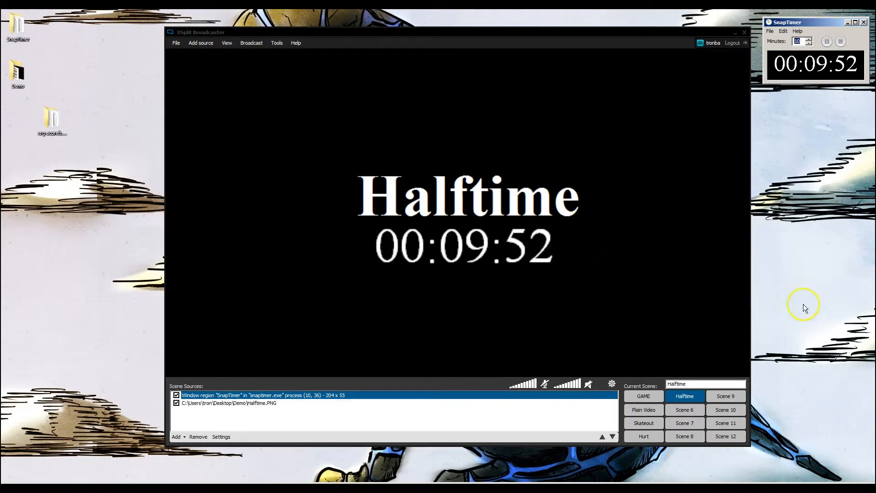
Switch to the Plain Video scene and back to the Halftime scene
click(558, 236)
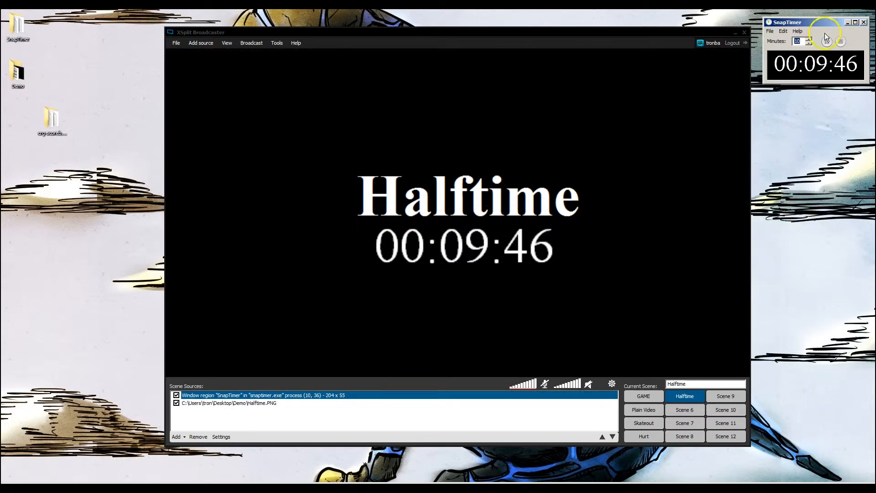
mouse_move(854, 22)
mouse_down()
mouse_move(488, 125)
mouse_move(157, 154)
mouse_move(849, 14)
mouse_up()
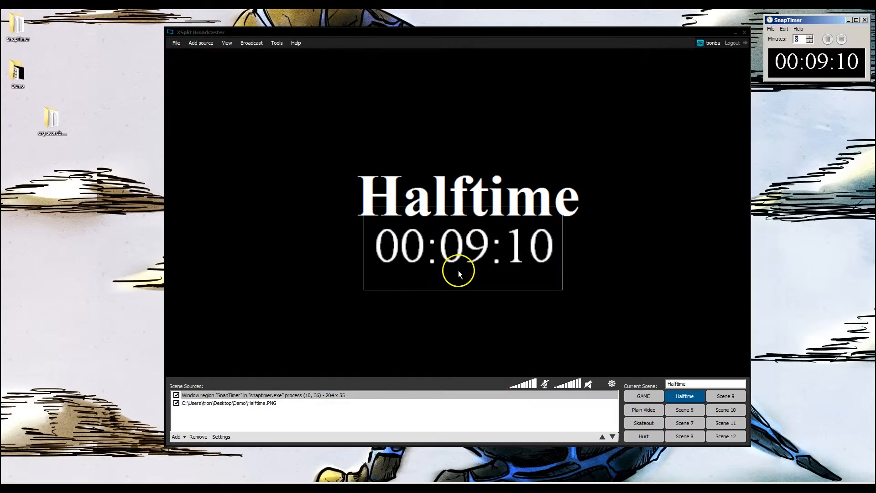
click(293, 337)
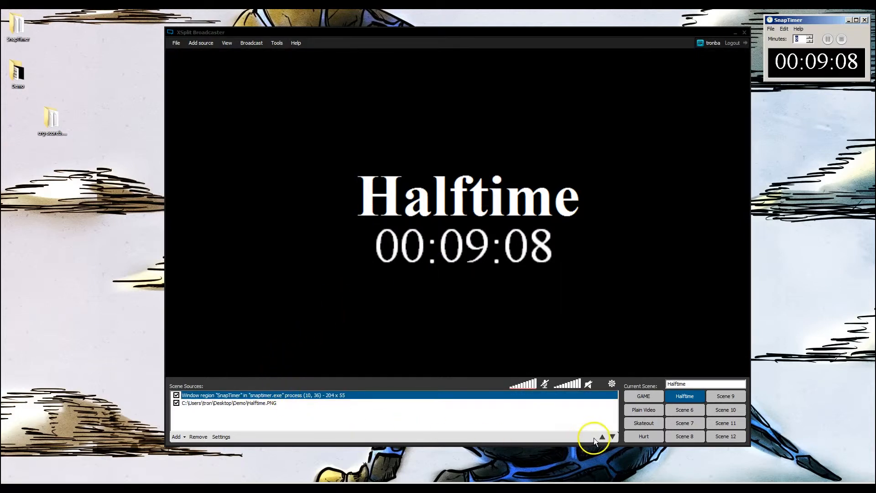
click(644, 410)
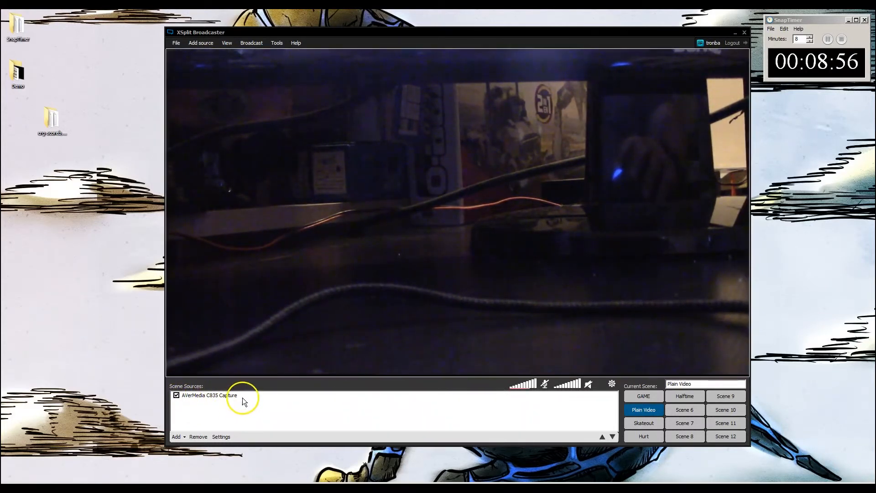
click(692, 399)
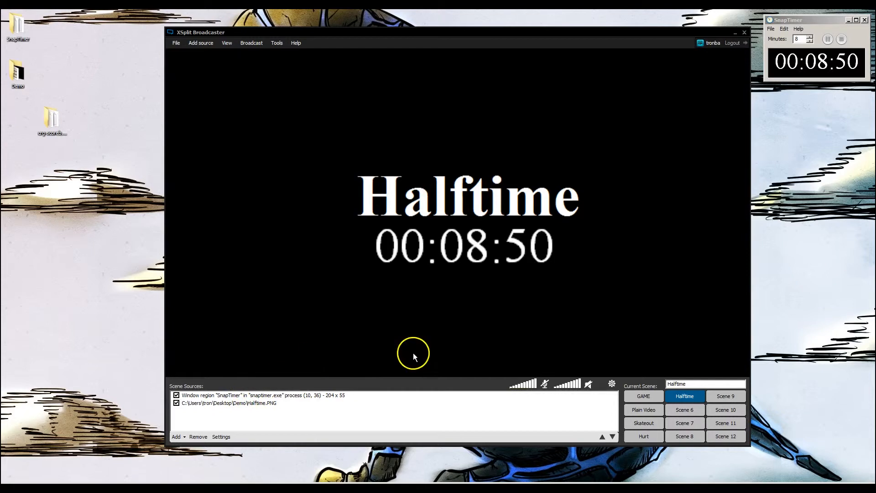
click(538, 269)
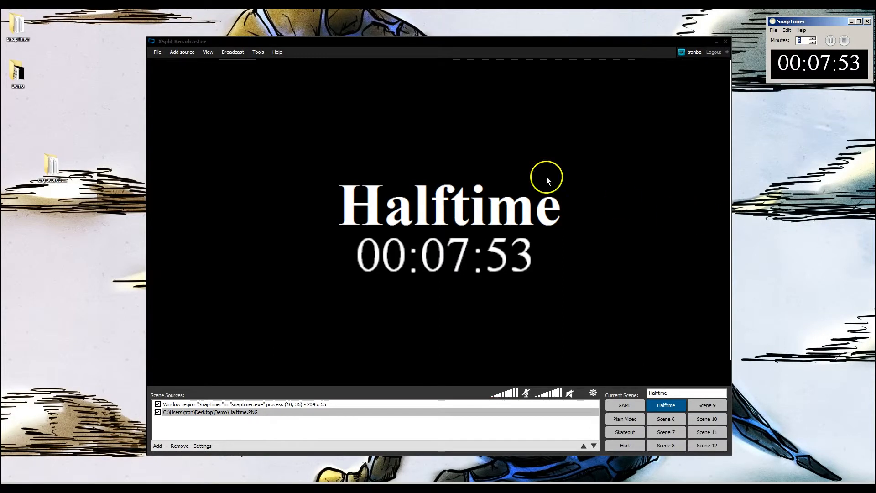
Review the output resolution and frame rate options and the YouTube Live channel's encoding properties
click(210, 55)
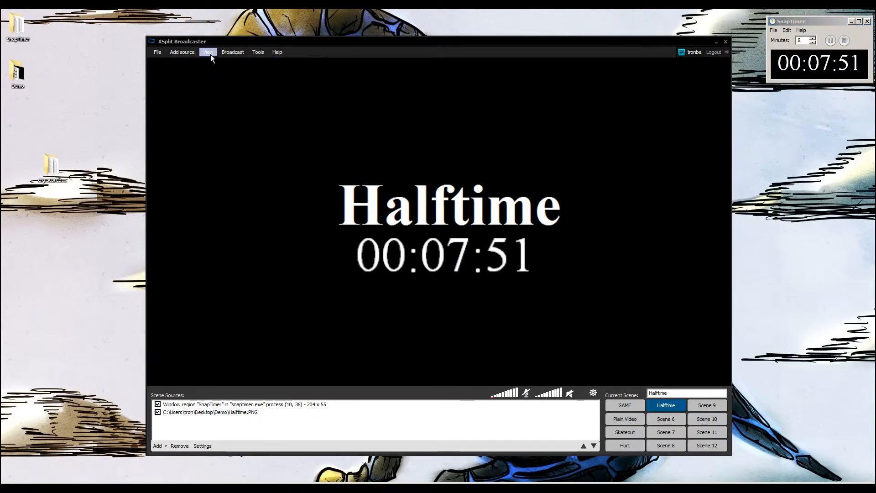
click(208, 52)
mouse_move(214, 61)
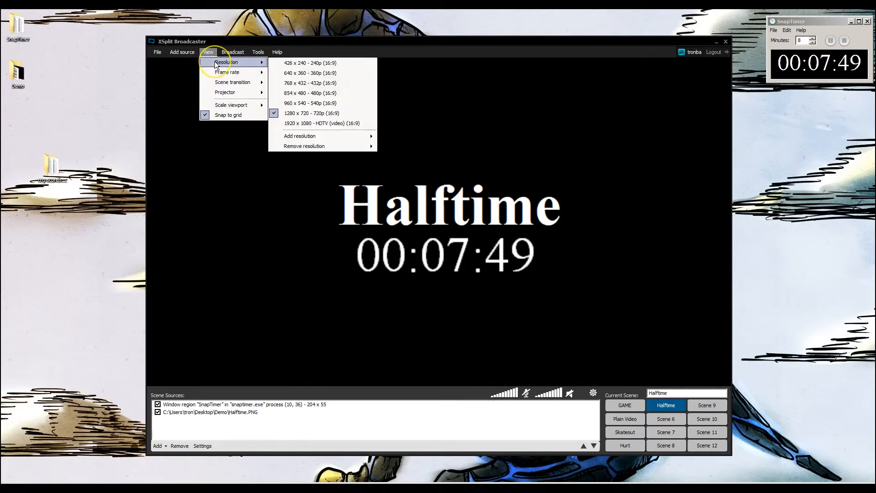
mouse_move(220, 76)
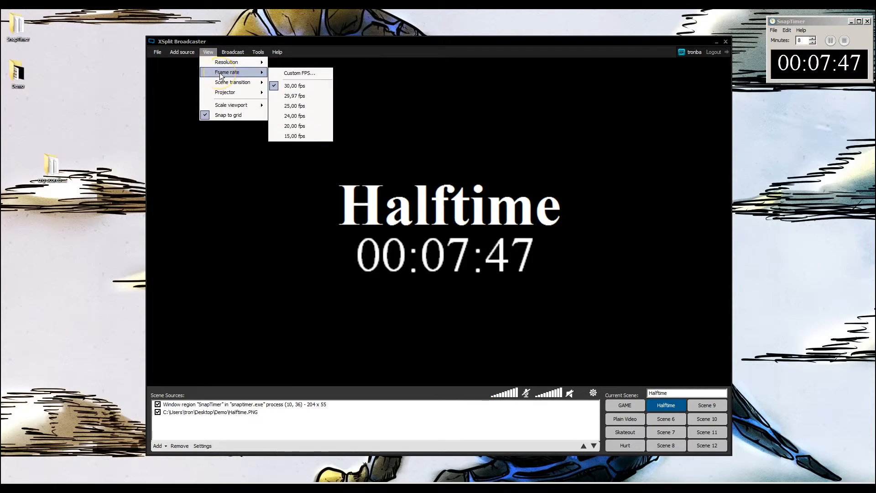
click(223, 53)
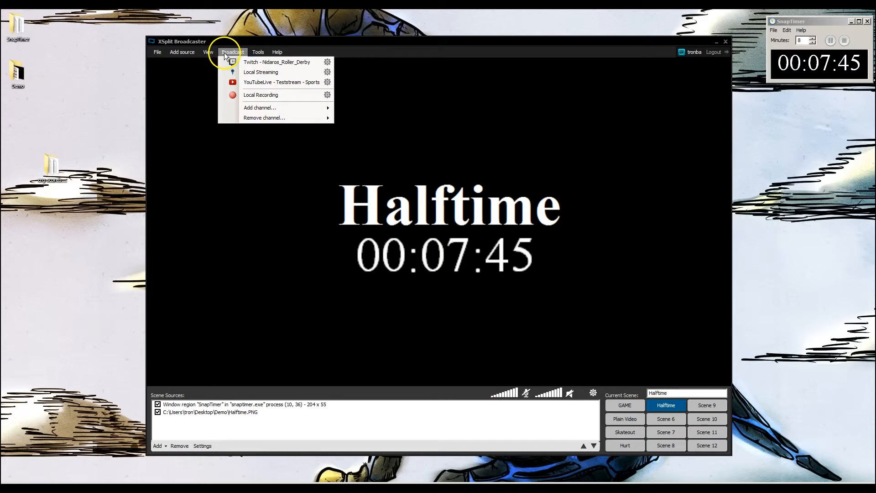
mouse_move(259, 110)
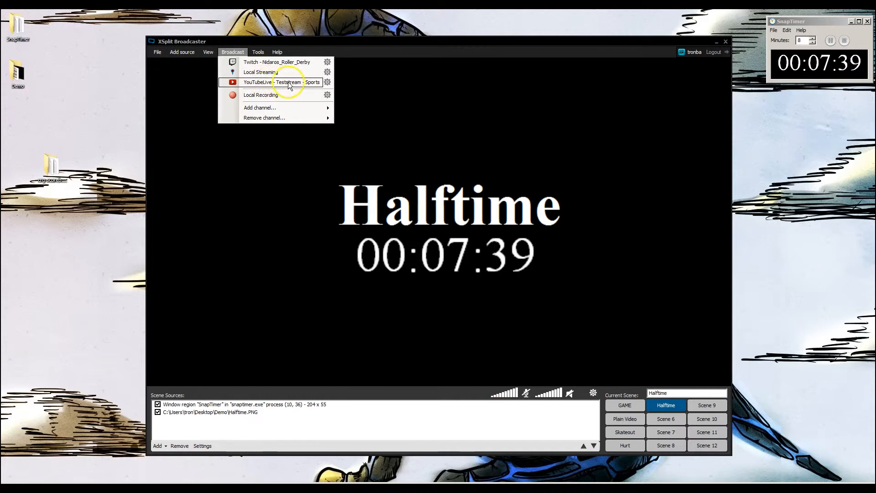
click(328, 83)
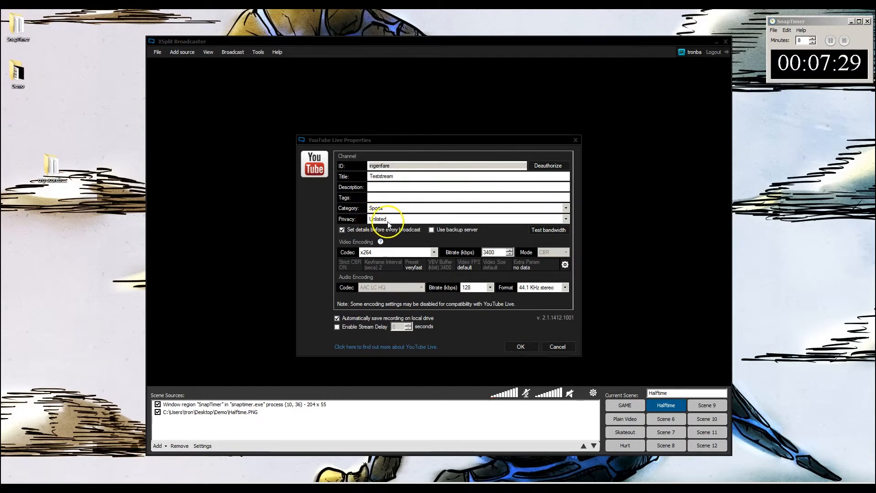
click(352, 246)
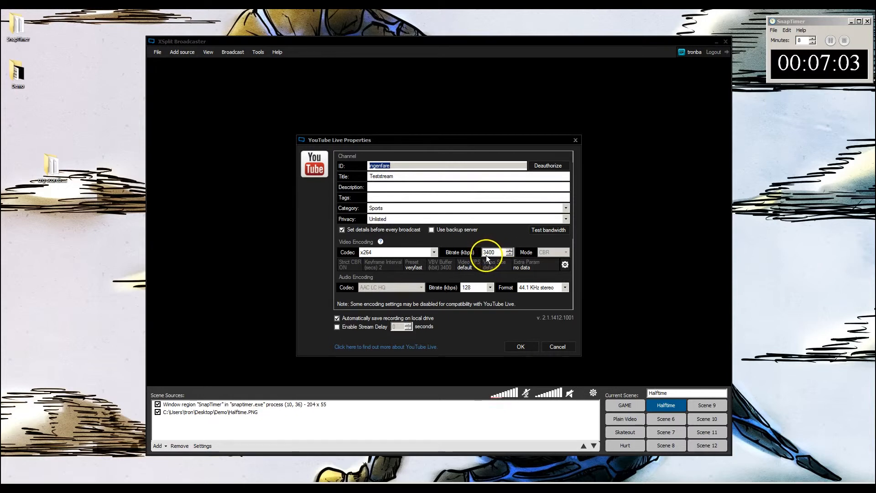
click(522, 347)
Start a YouTube Live Teststream broadcast with the duration set to 00 hours 05 minutes
click(235, 53)
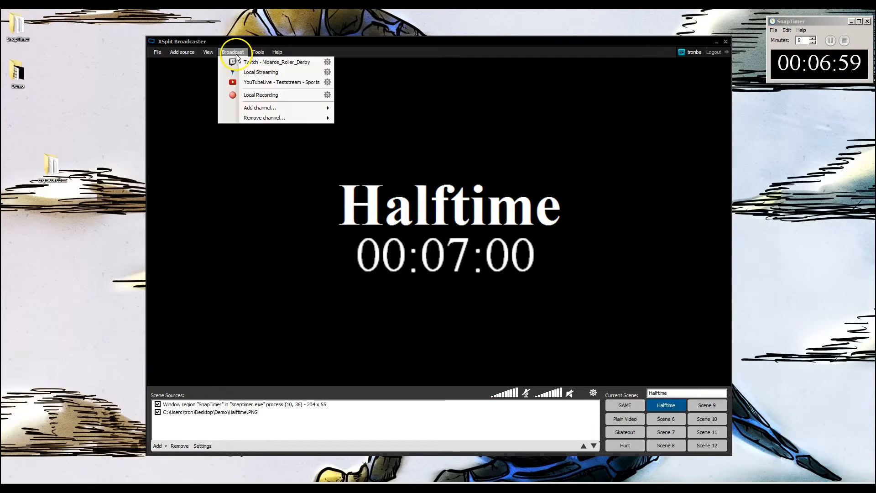
click(254, 83)
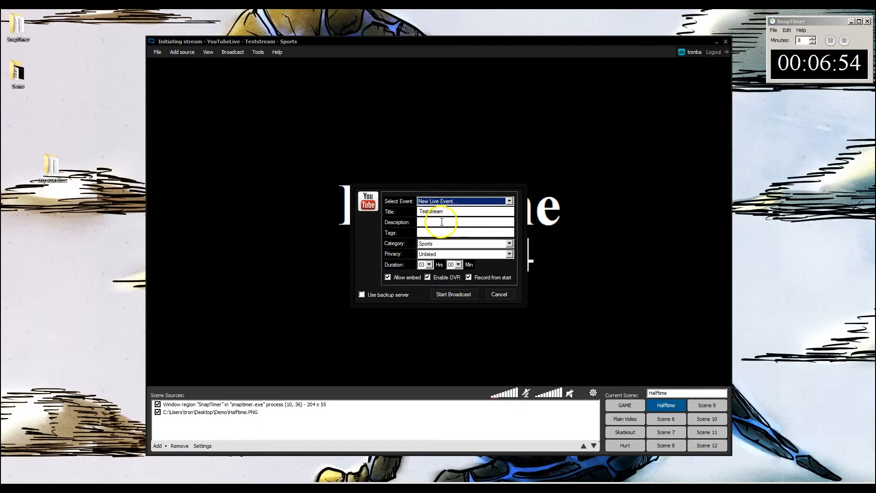
click(429, 265)
click(422, 272)
click(458, 265)
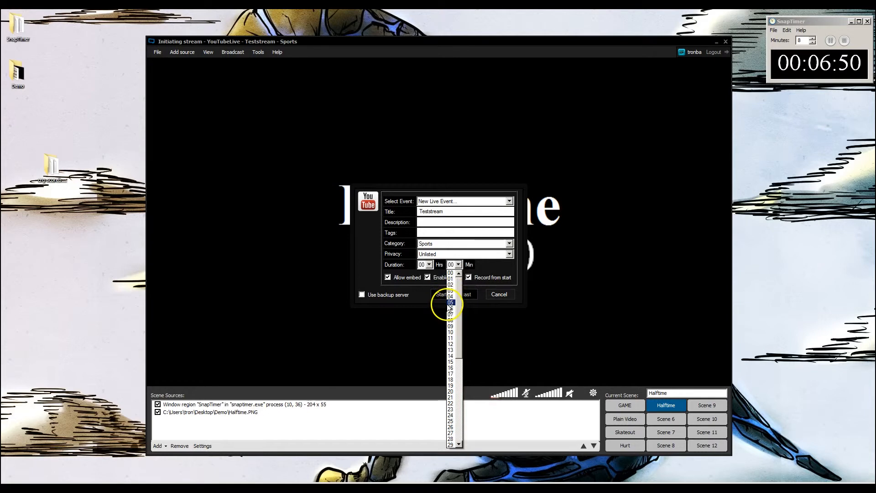
click(449, 303)
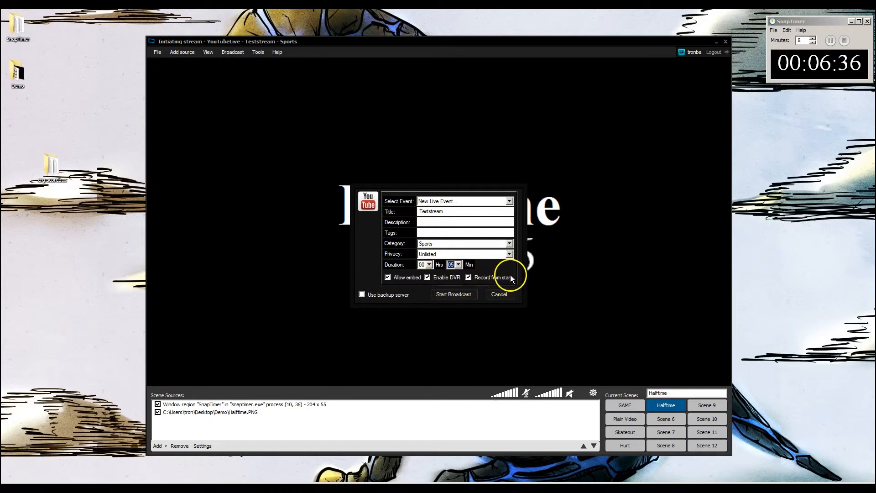
click(466, 296)
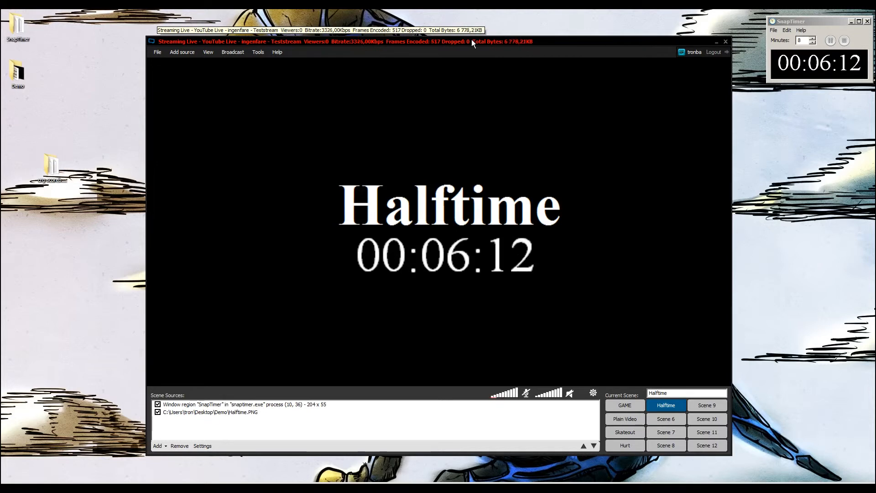
click(463, 40)
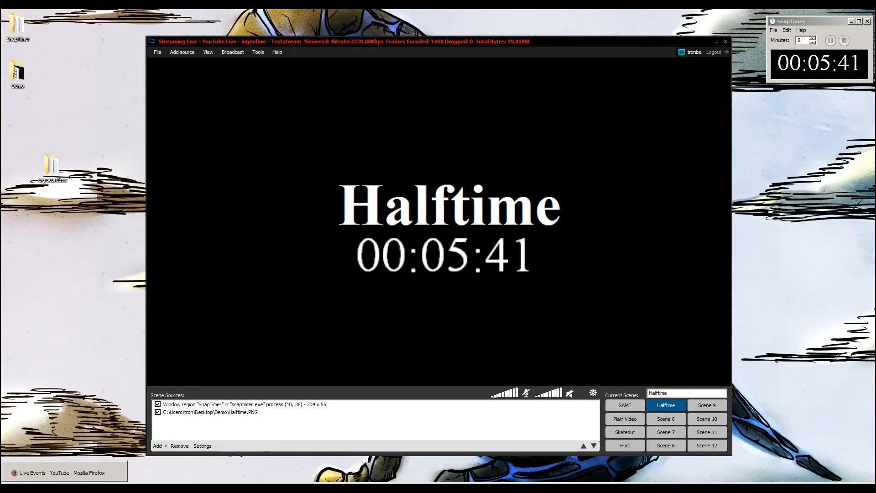
Open the live Teststream event's YouTube watch page in Firefox and display its share link and embed code
click(69, 473)
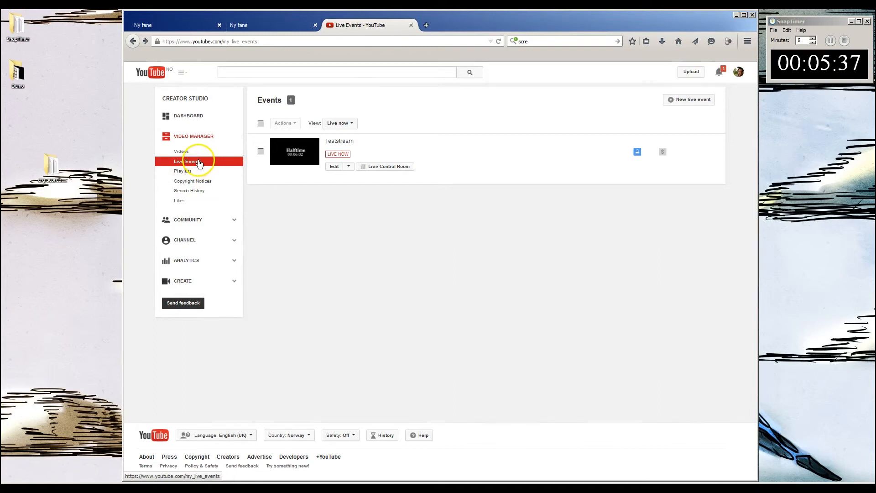
click(343, 142)
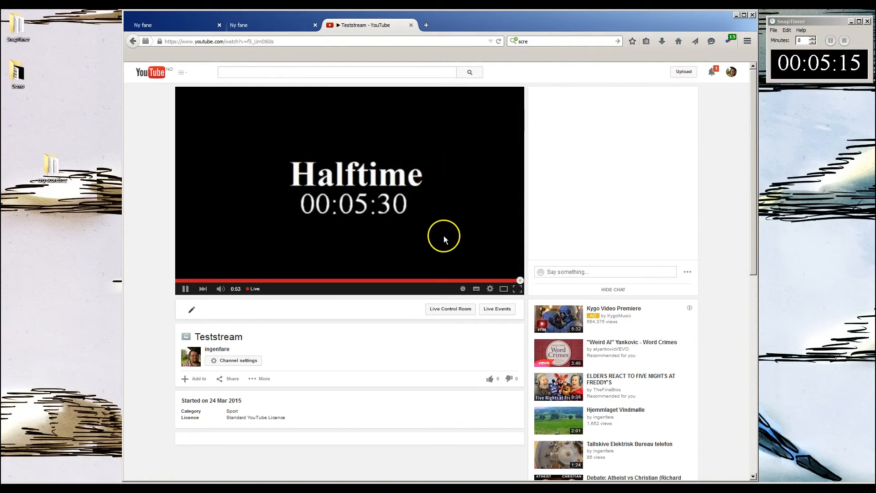
click(230, 383)
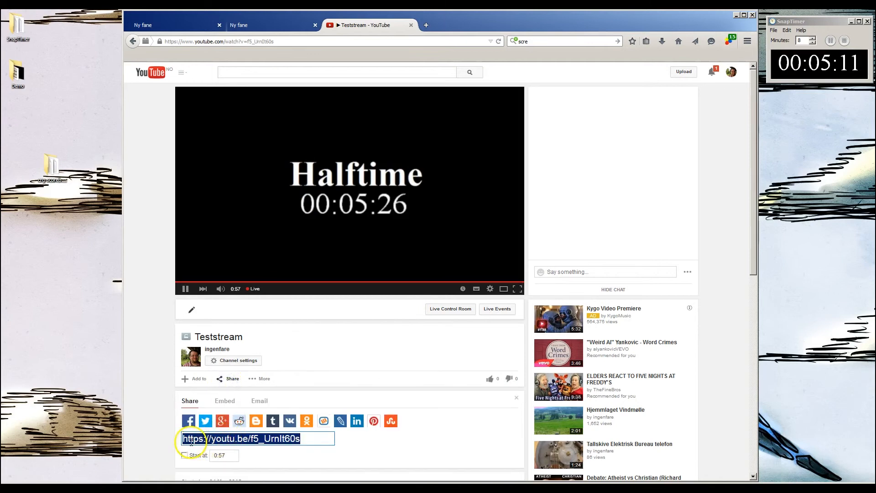
click(224, 402)
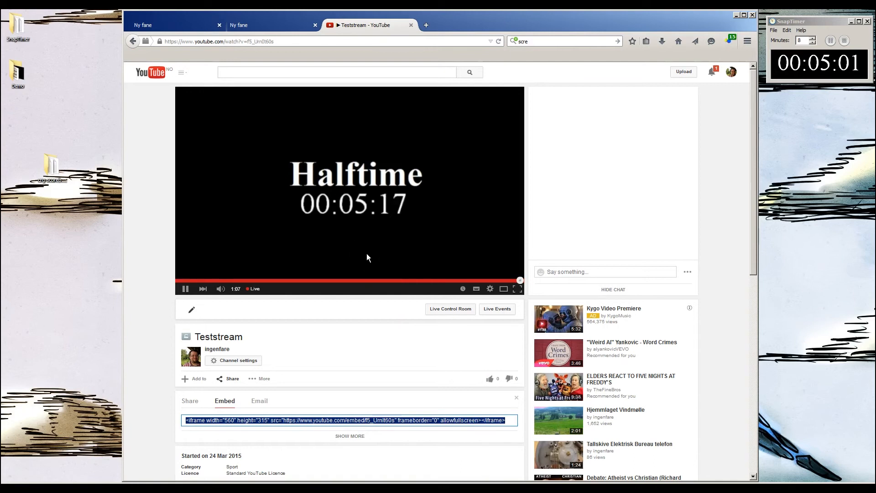
Arrange the XSplit window over the browser and switch the live broadcast to the Skateout scene
click(479, 17)
drag(483, 21, 357, 21)
drag(673, 49, 658, 32)
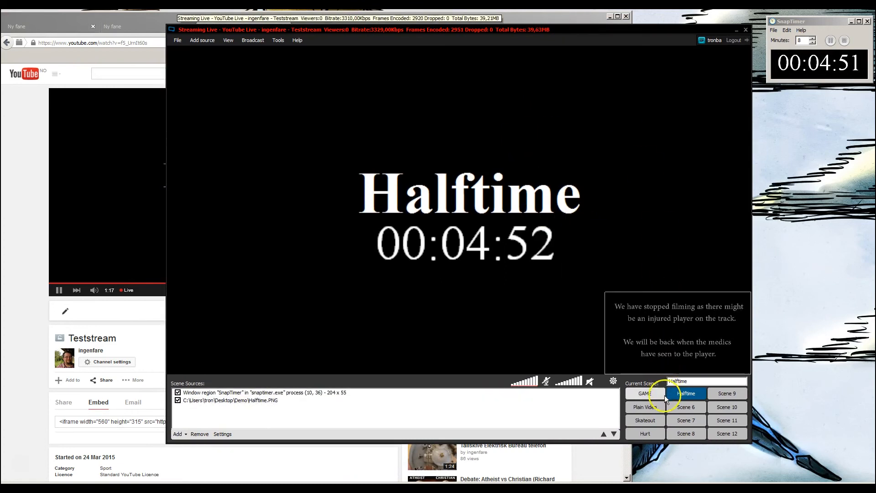
click(648, 422)
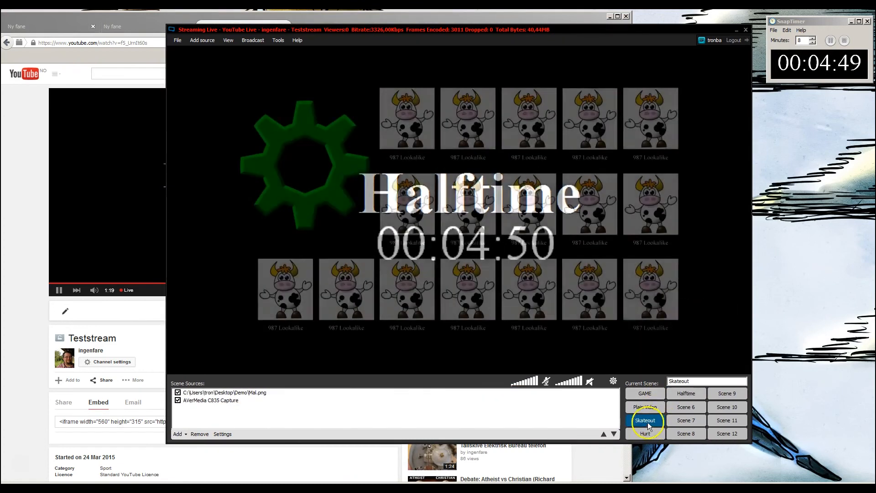
drag(138, 18, 266, 17)
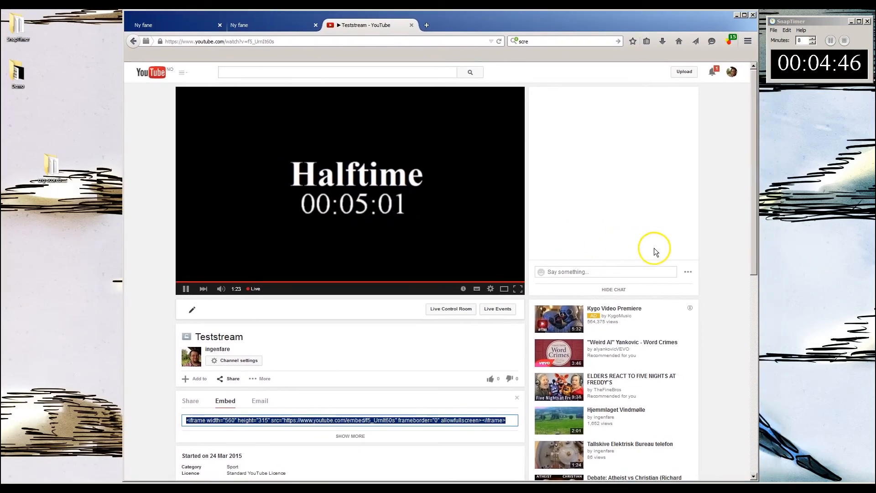